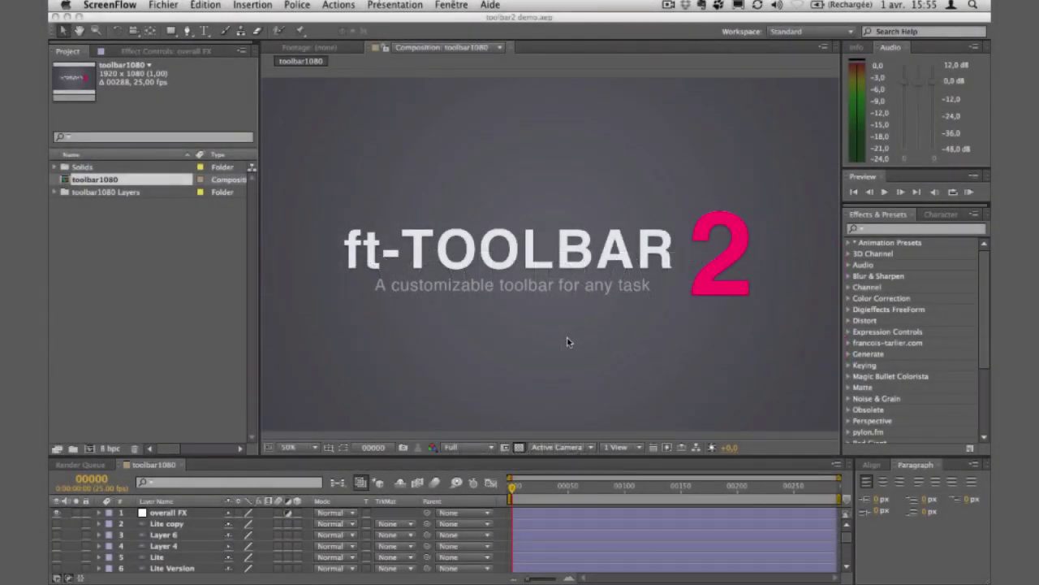
Step: Open the ft-Toolbar2.jsxbin script as a floating panel
left_click(456, 15)
left_click(458, 7)
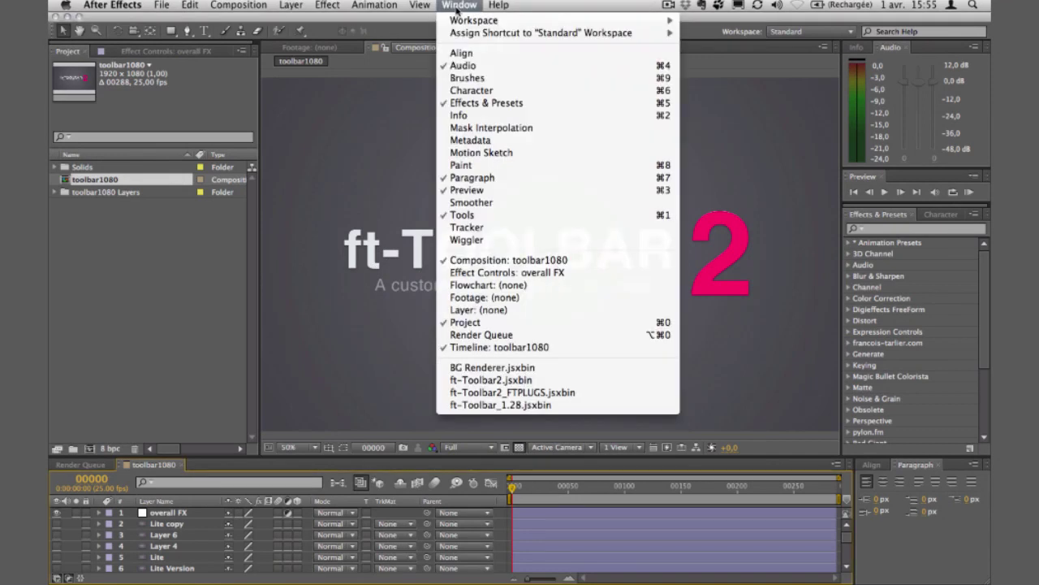
left_click(512, 384)
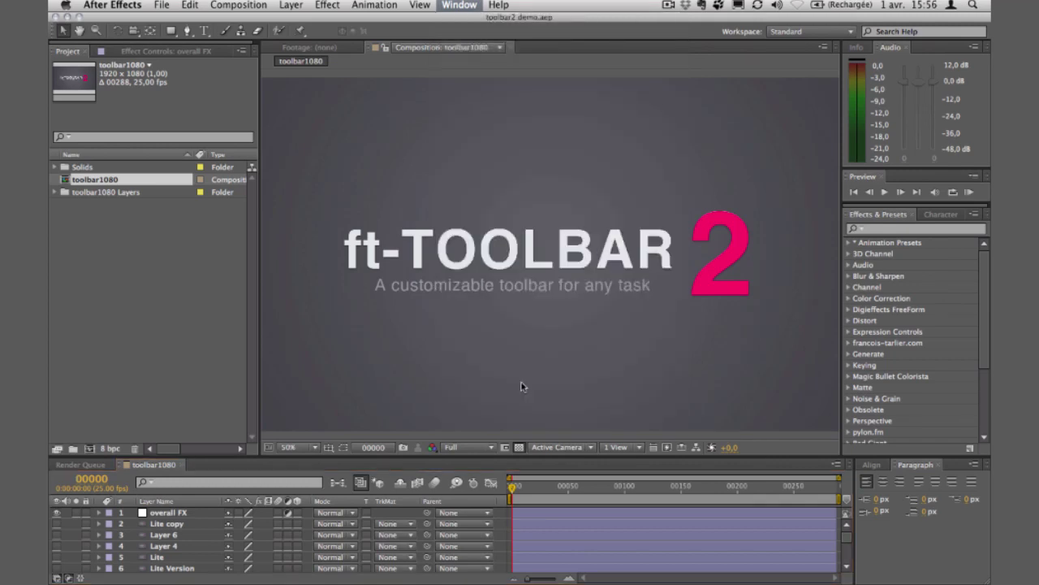
left_click(641, 380)
left_click(641, 380)
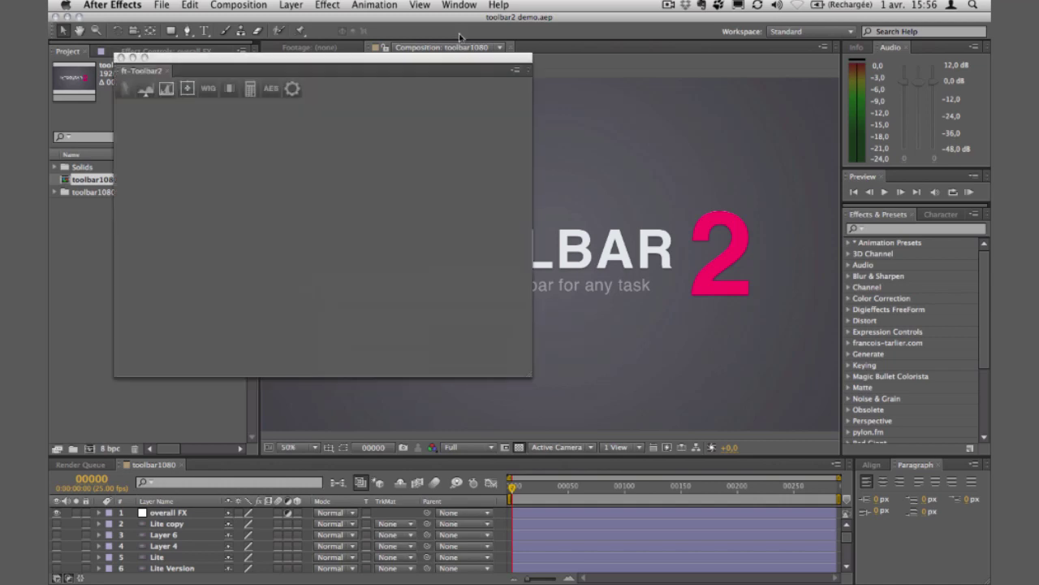
Step: Shrink the floating ft-Toolbar2 panel to a compact size and position it above the title in the composition view
left_click_drag(432, 62, 617, 100)
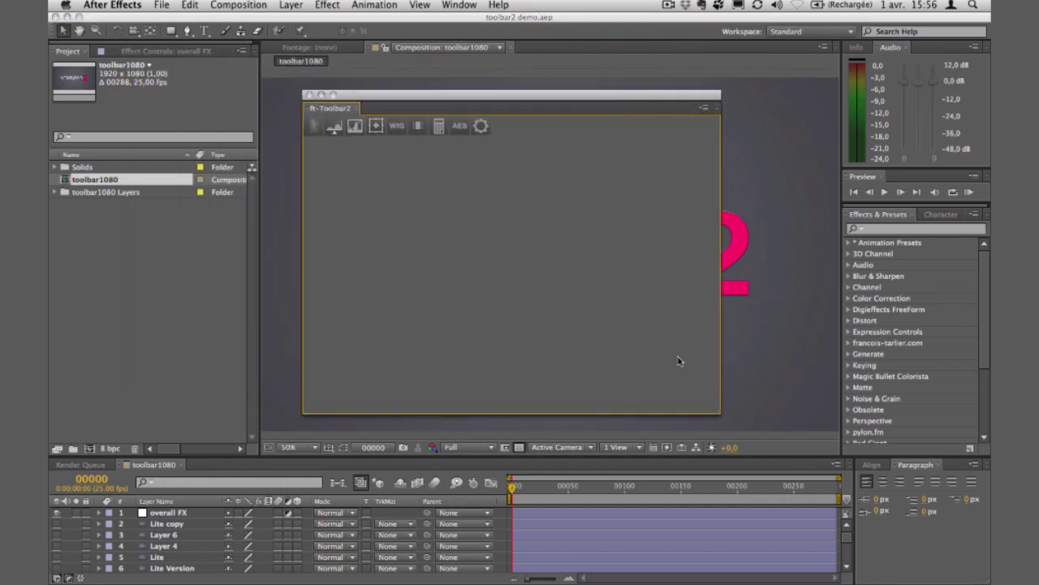
left_click_drag(722, 416, 513, 192)
left_click_drag(379, 96, 448, 113)
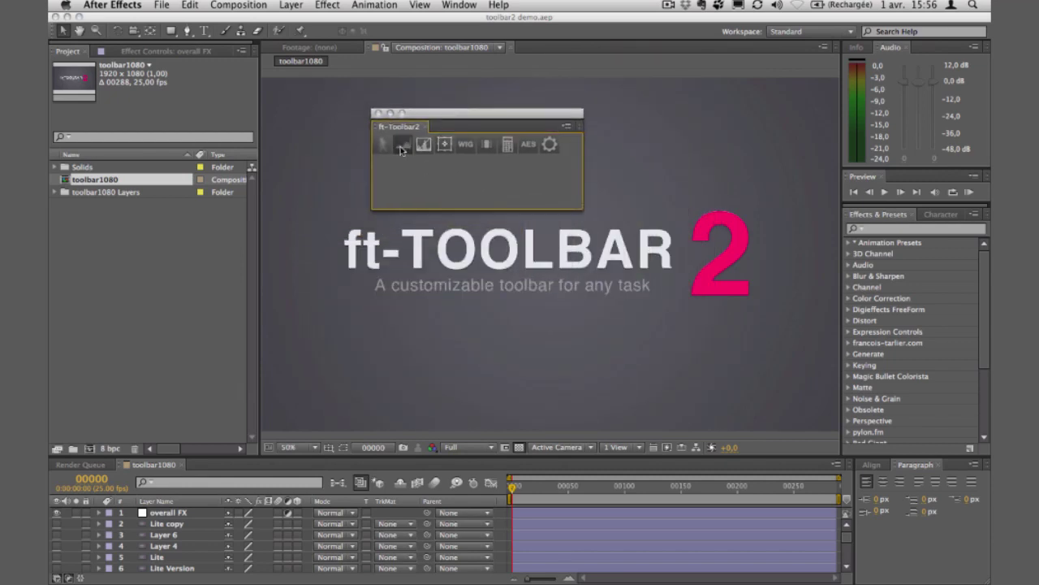
Step: Make the ft-Toolbar2 panel narrower, dock it between Info and Audio, and reduce that panel group's height
left_click_drag(580, 212, 469, 241)
left_click_drag(419, 114, 921, 51)
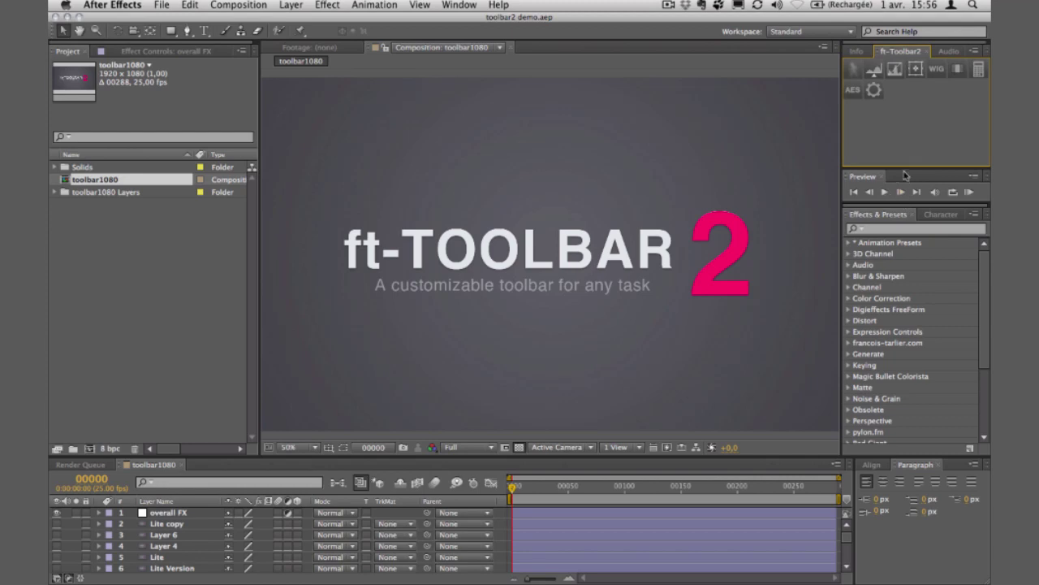
left_click_drag(907, 170, 906, 98)
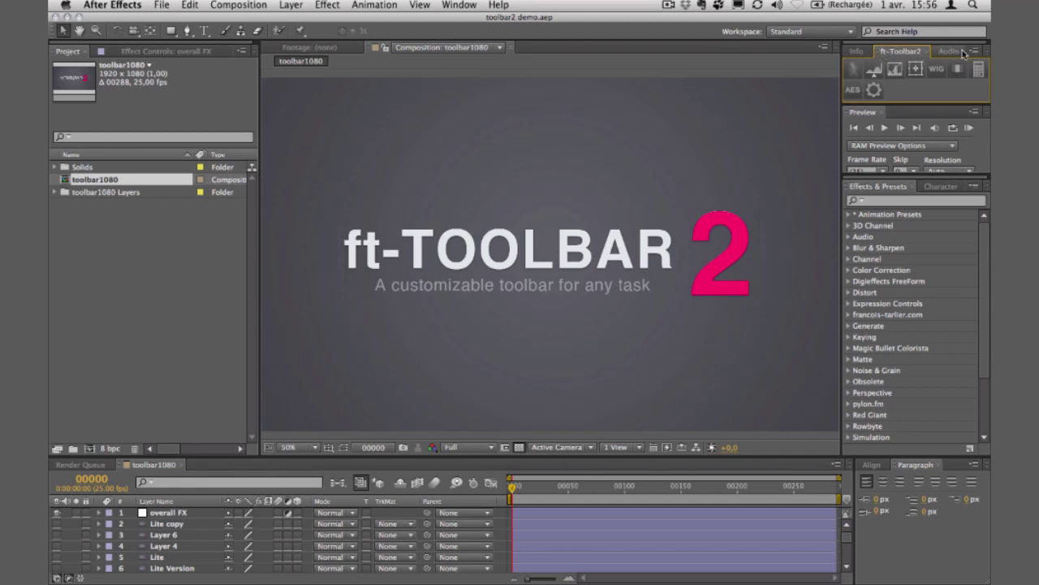
Step: Undock the ft-Toolbar2 panel, widen it to a single row of buttons, and float it over the composition view
left_click(974, 51)
left_click(901, 60)
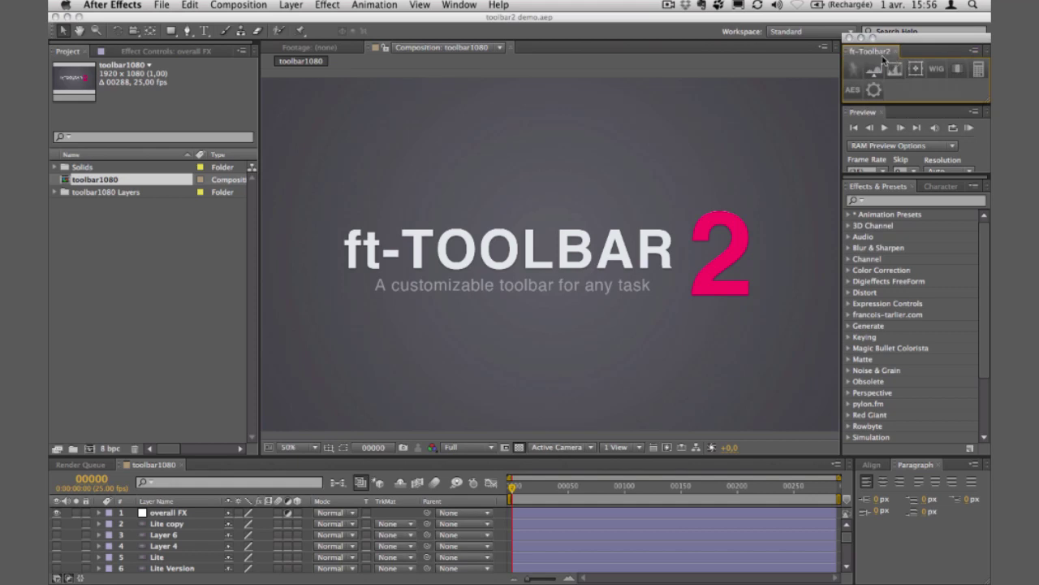
left_click_drag(885, 58, 366, 138)
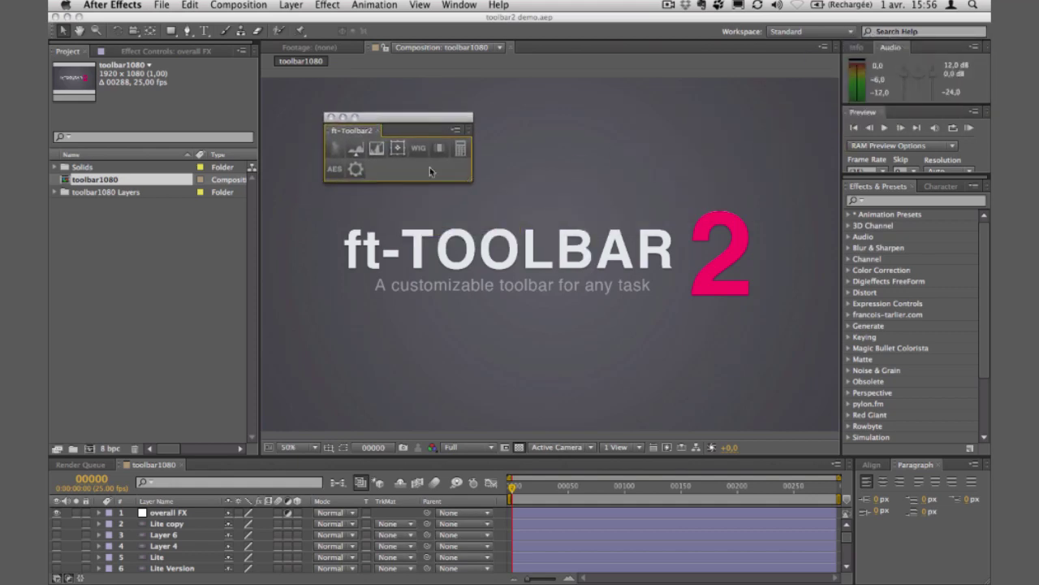
left_click_drag(472, 182, 562, 182)
left_click_drag(428, 126, 594, 140)
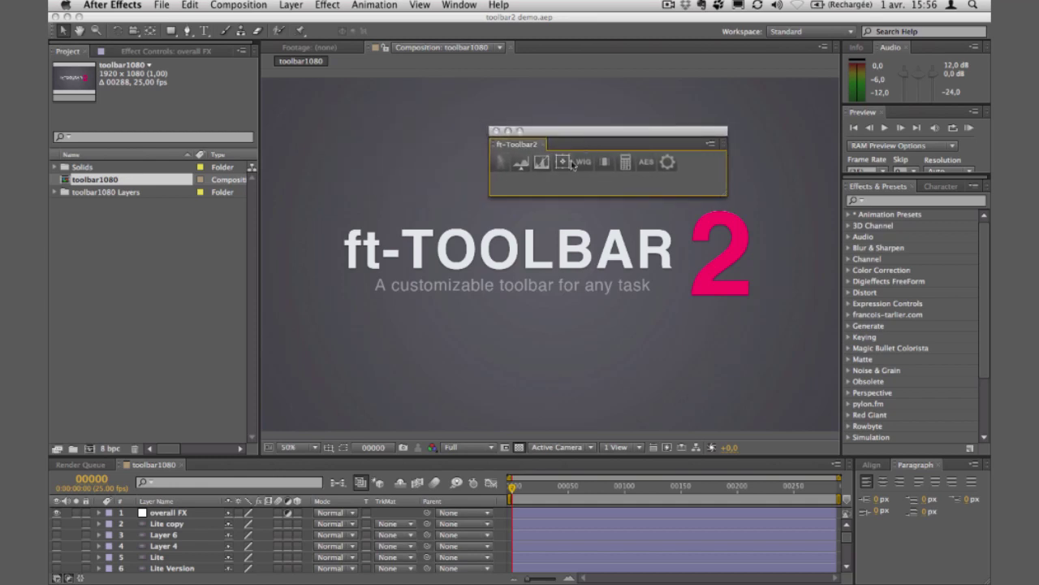
Step: Apply Fast Blur from ft-Toolbar2 to the overall FX layer with the layer's effect controls displayed
left_click(164, 514)
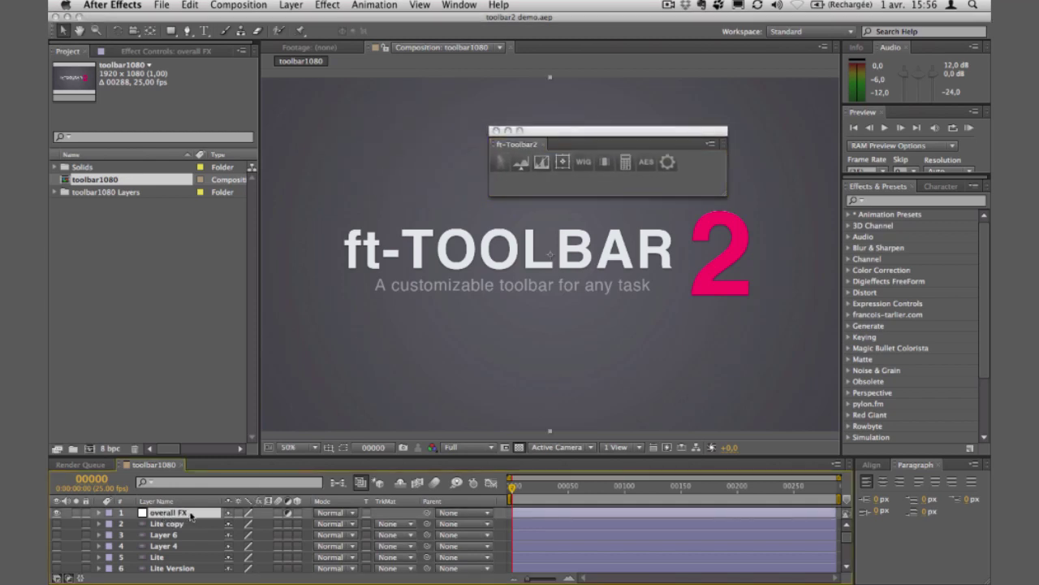
left_click(159, 52)
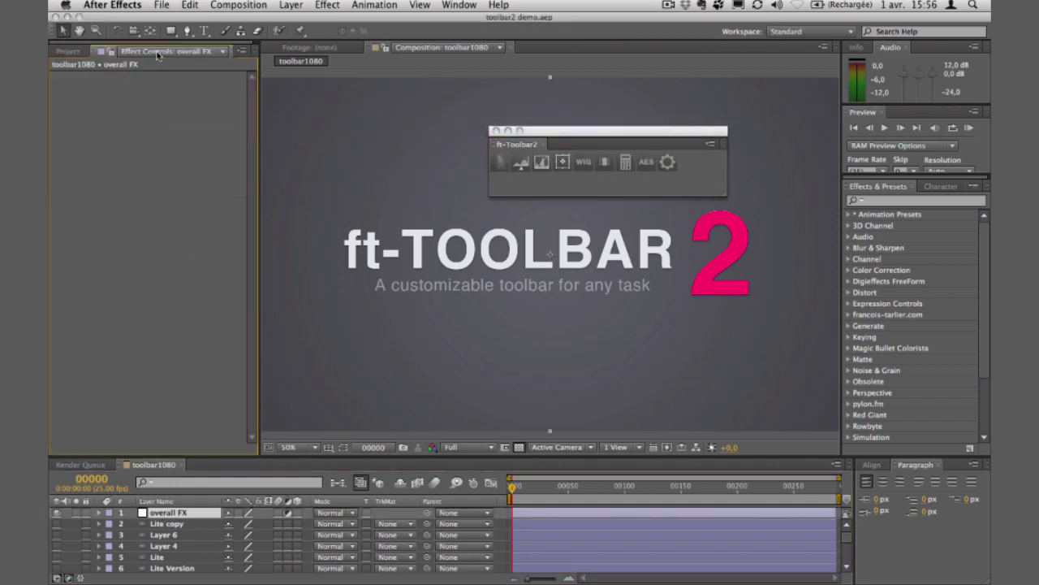
left_click(501, 165)
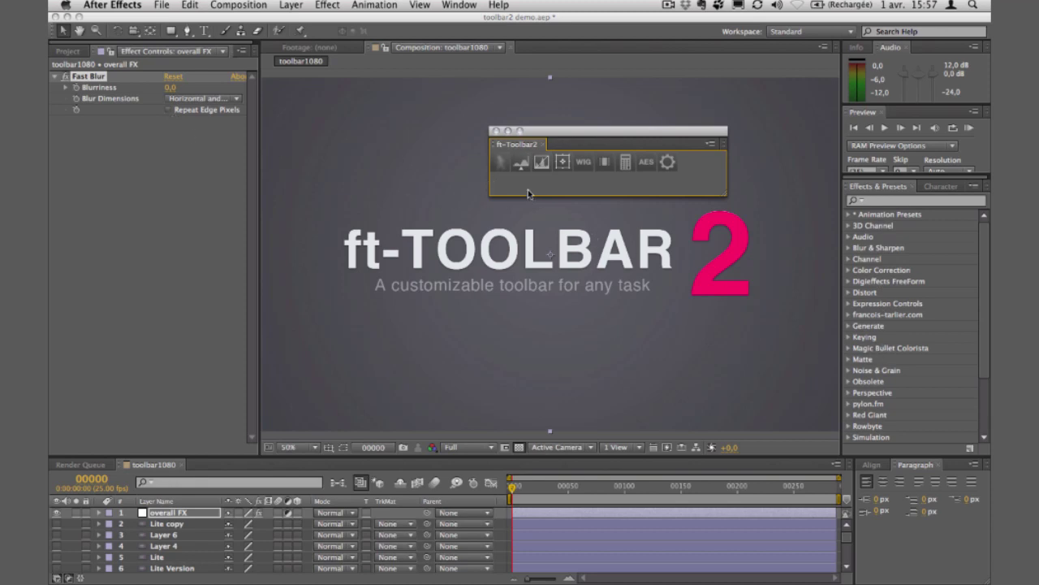
Step: Delete Fast Blur from the overall FX layer and apply the toolbar's pre-configured Levels effect instead
left_click(101, 78)
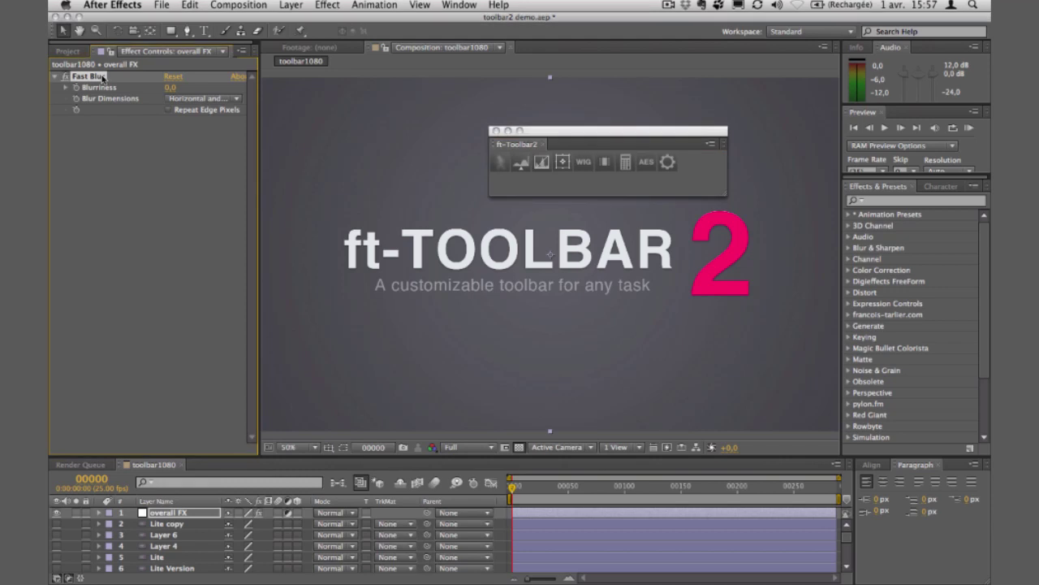
key("Delete")
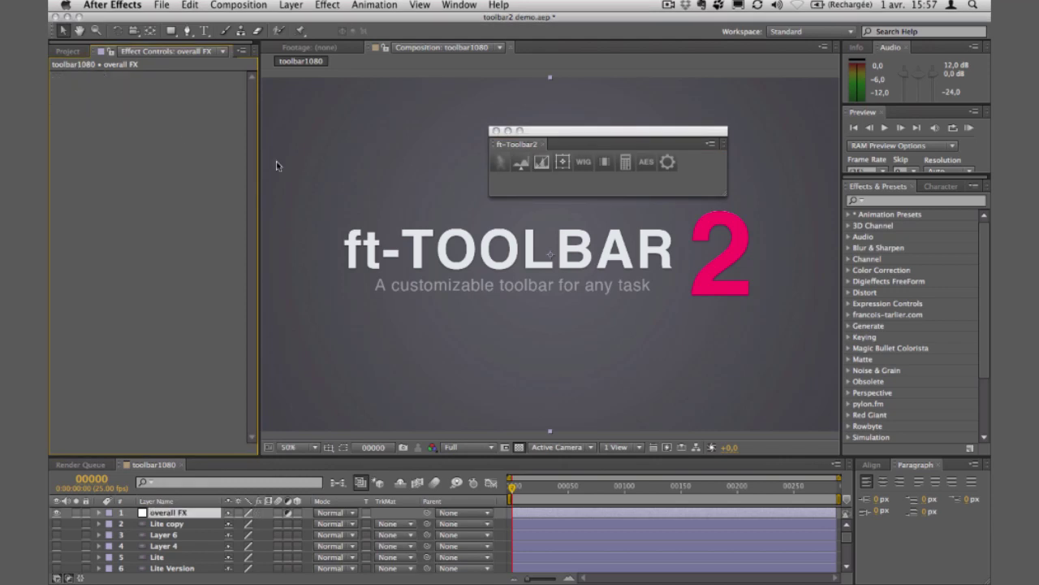
left_click(526, 169)
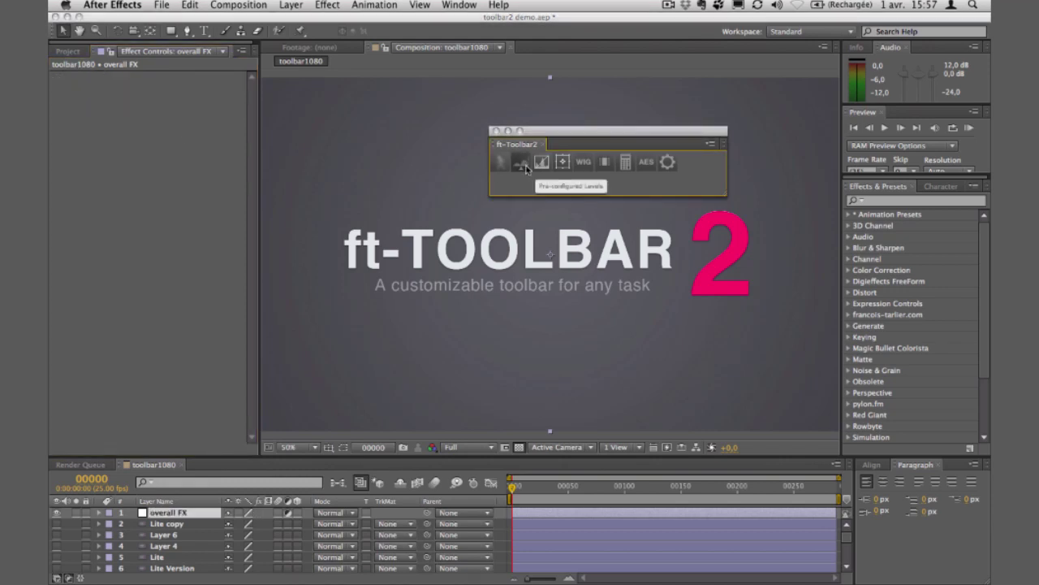
left_click(525, 167)
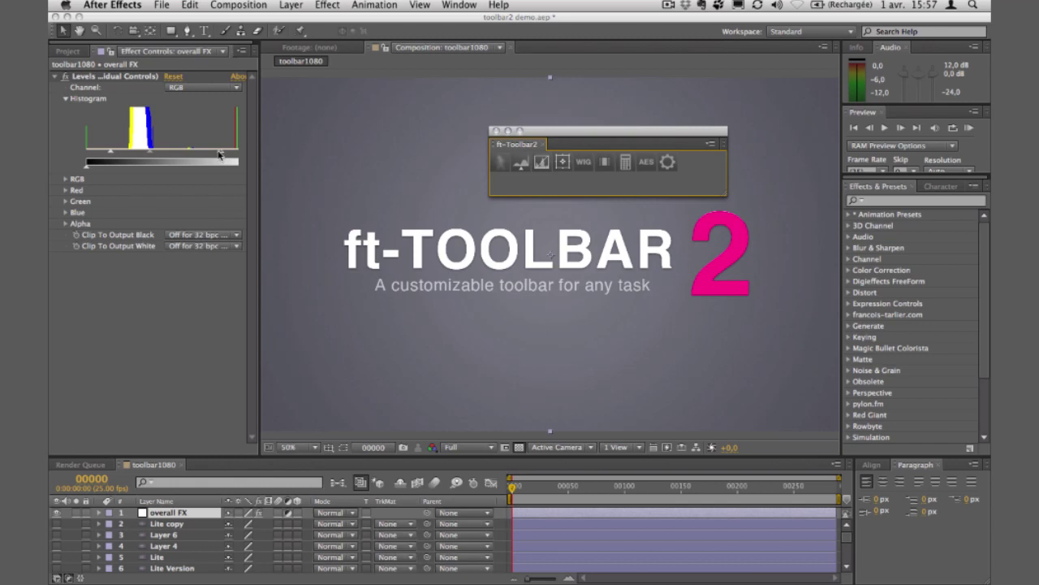
Step: Find the effects matching "level", add a second Levels (Individual Controls) to overall FX, and widen the effect controls for comparison
left_click(879, 201)
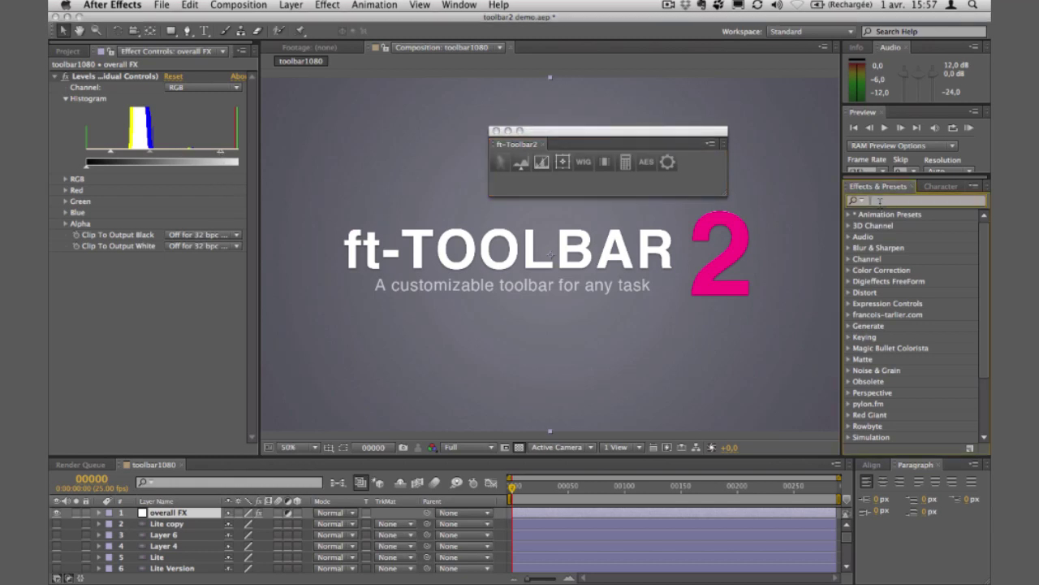
type("level")
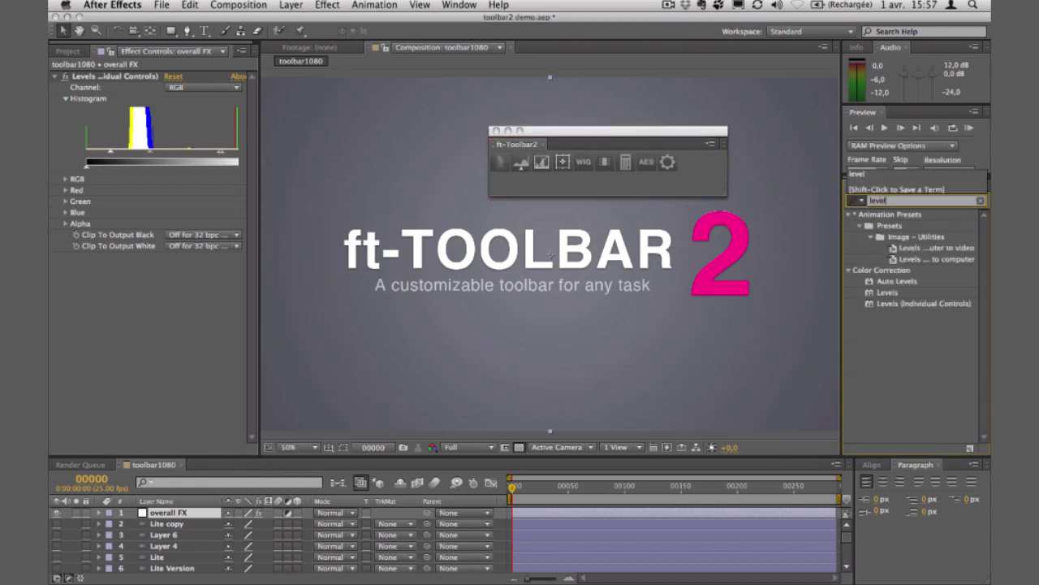
left_click_drag(923, 305, 538, 350)
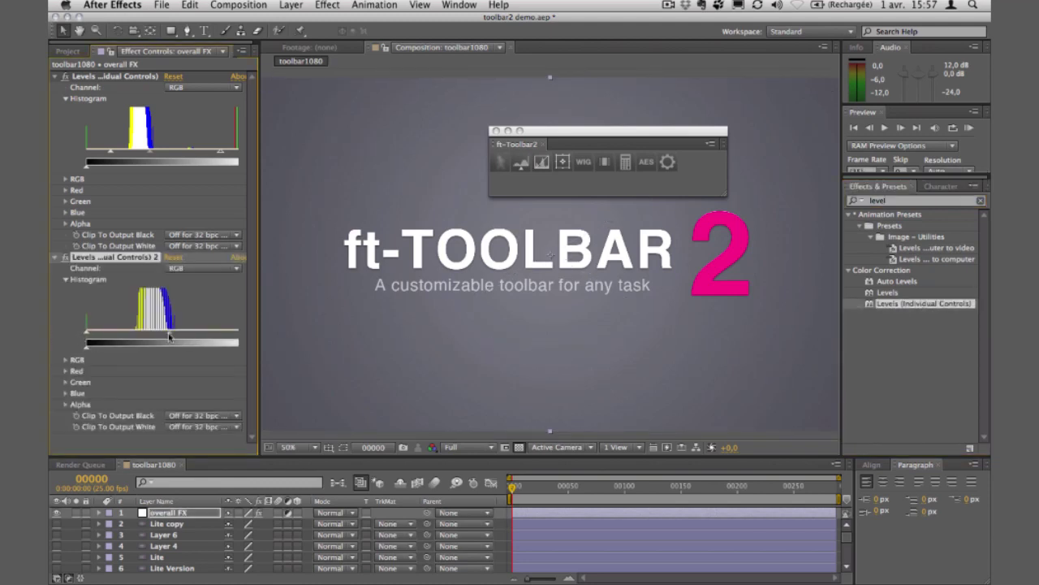
left_click_drag(260, 335, 335, 334)
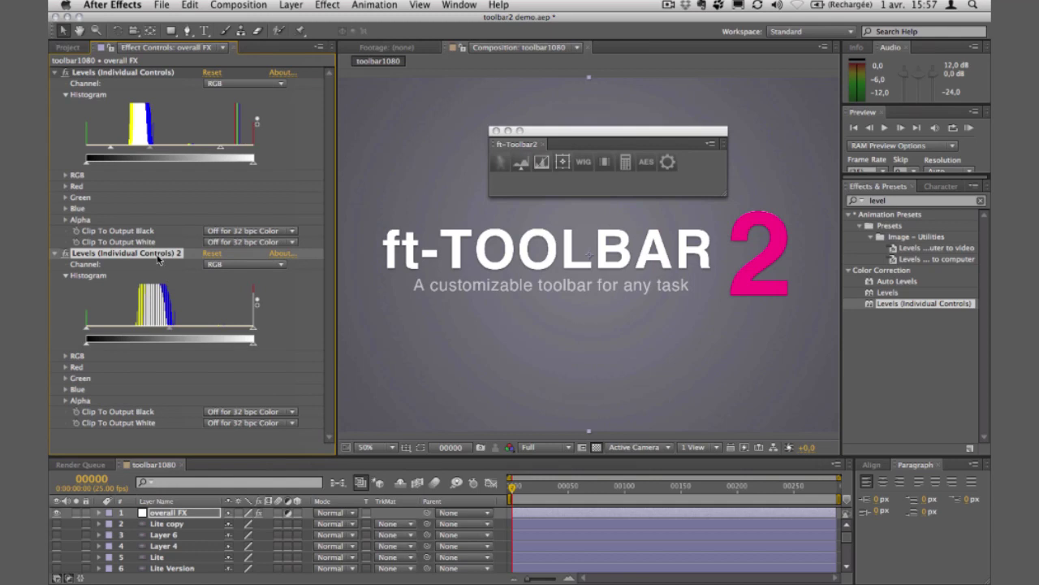
Step: Delete both Levels (Individual Controls) effects from the overall FX layer
key("Delete")
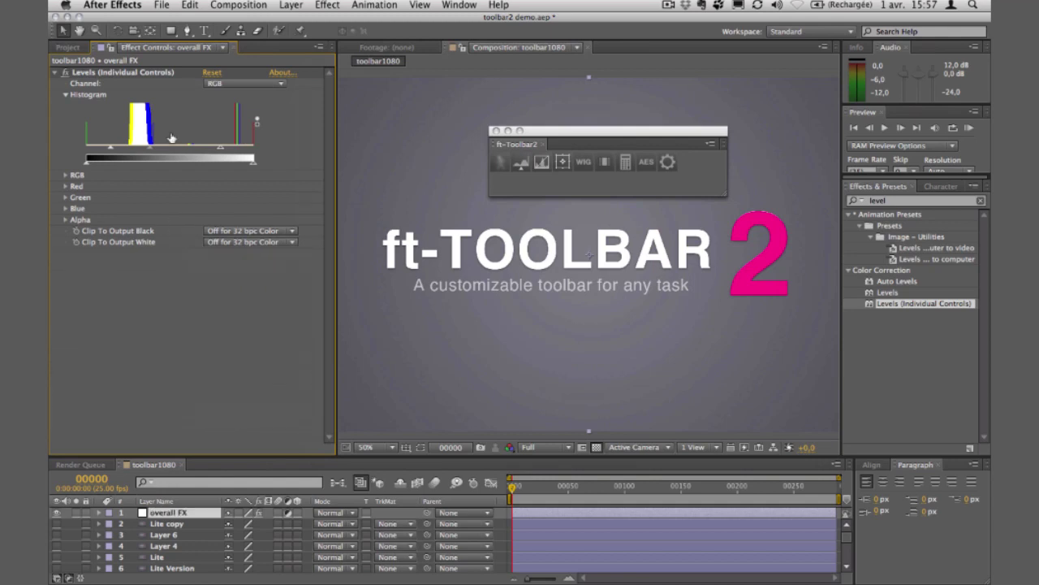
left_click(103, 73)
key("Delete")
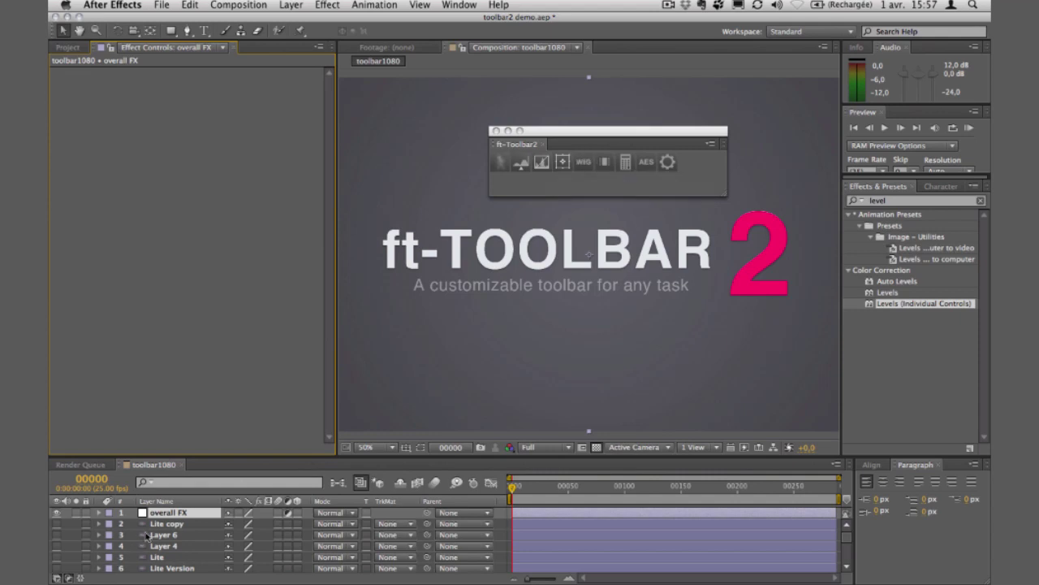
Step: Add the toolbar's wiggle(10,50) expression to the overall FX layer's Position property and reveal the expression
key("p")
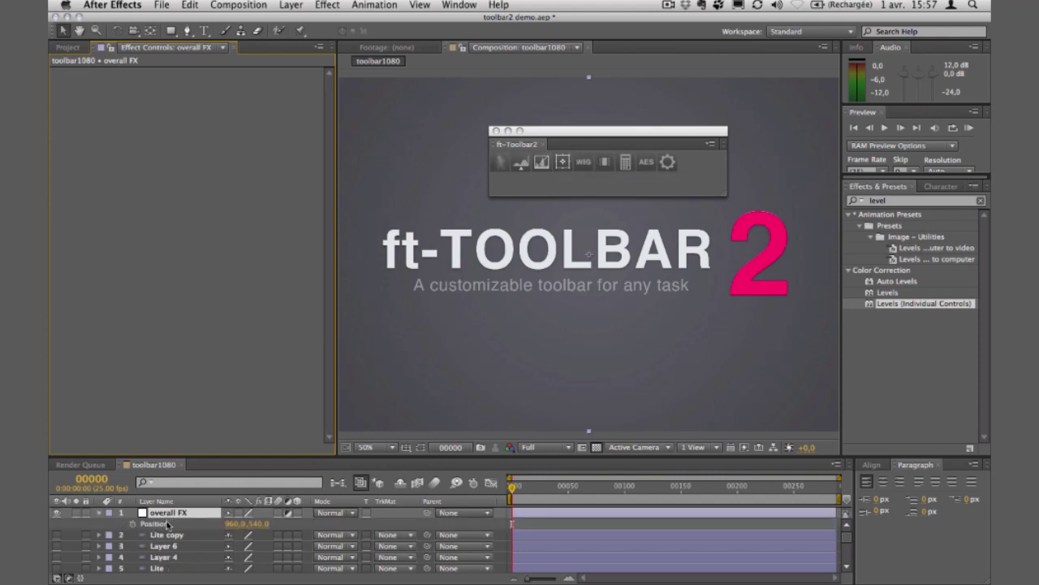
left_click(588, 167)
left_click(587, 167)
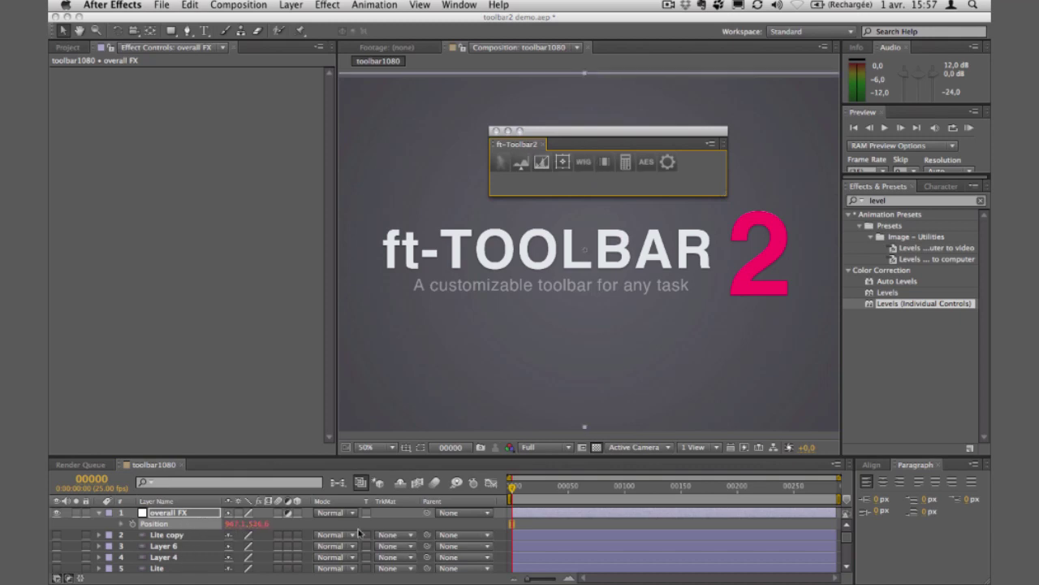
left_click(121, 525)
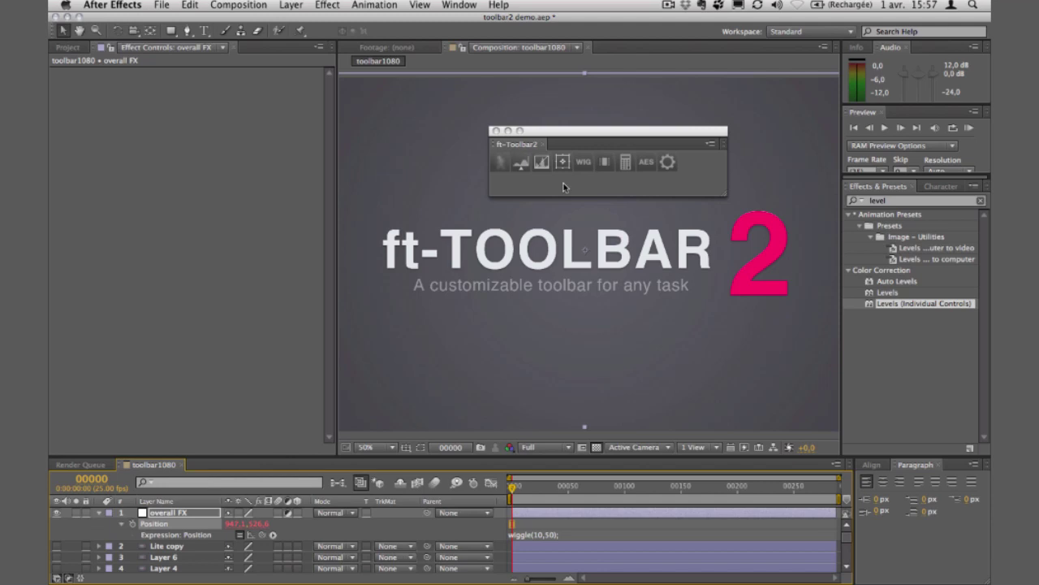
Step: Launch the calculator from ft-Toolbar2, move its window aside, and close it
left_click(624, 168)
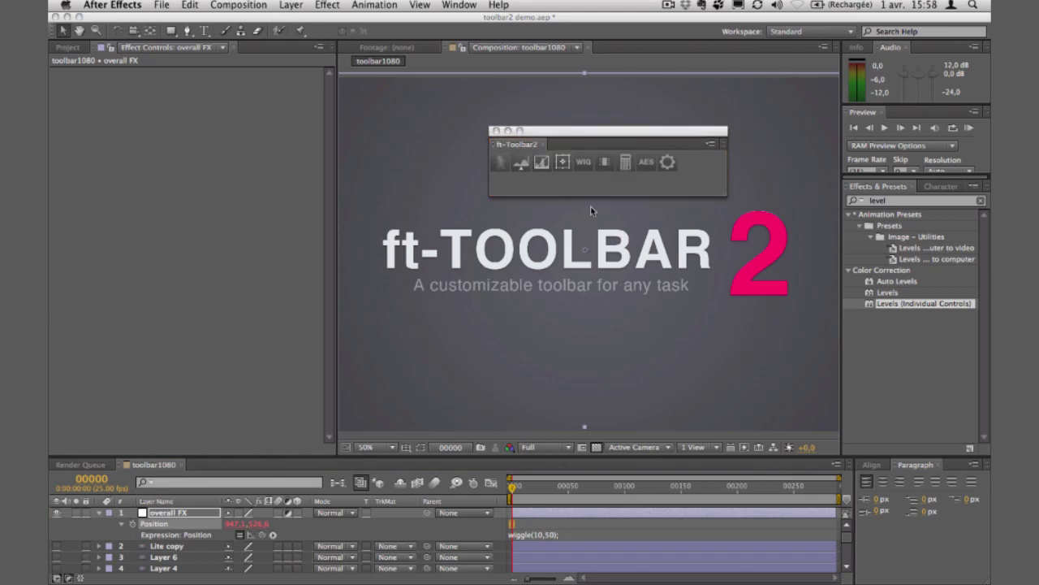
left_click_drag(543, 239, 367, 161)
left_click(301, 150)
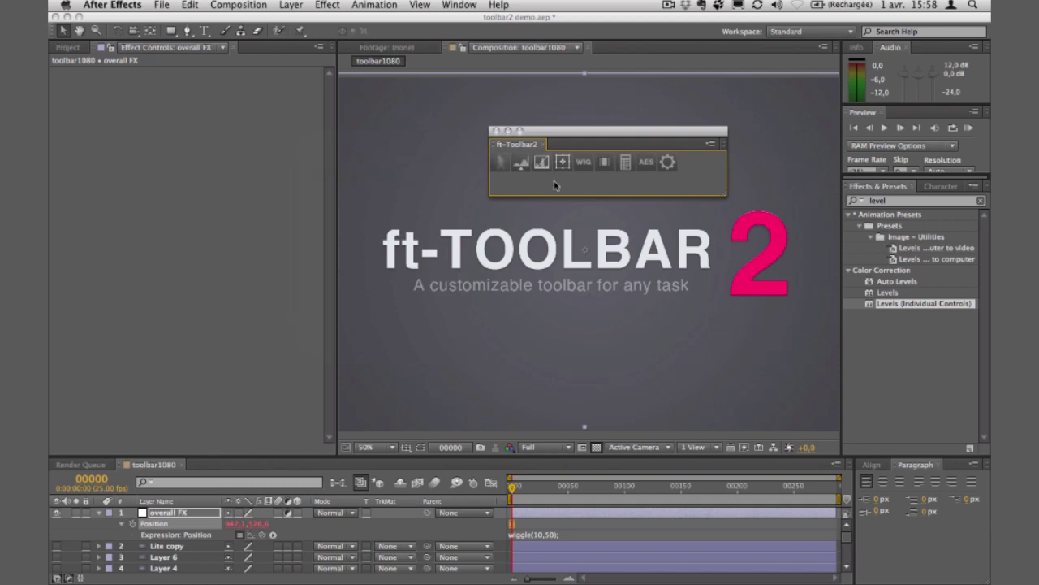
Step: Open the ft-Toolbar editor, place it beside the toolbar panel, and display its General Settings
left_click_drag(589, 139, 693, 135)
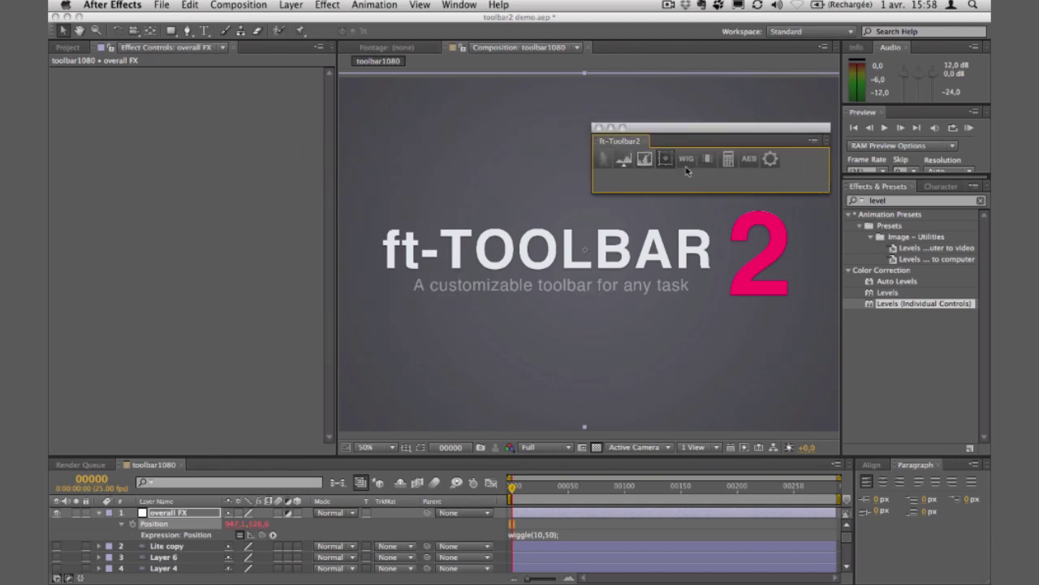
left_click(772, 167)
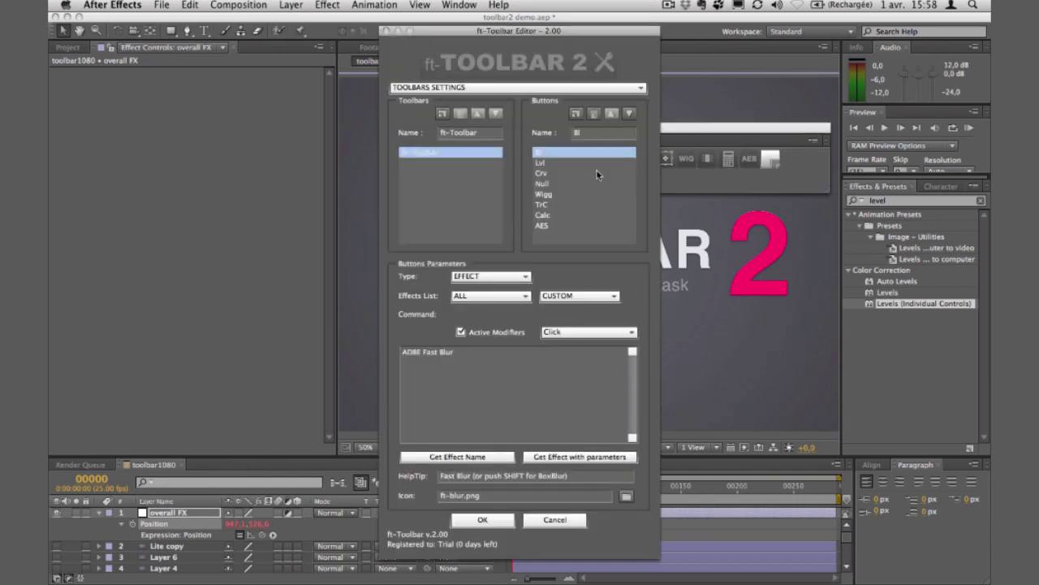
left_click_drag(500, 31, 269, 29)
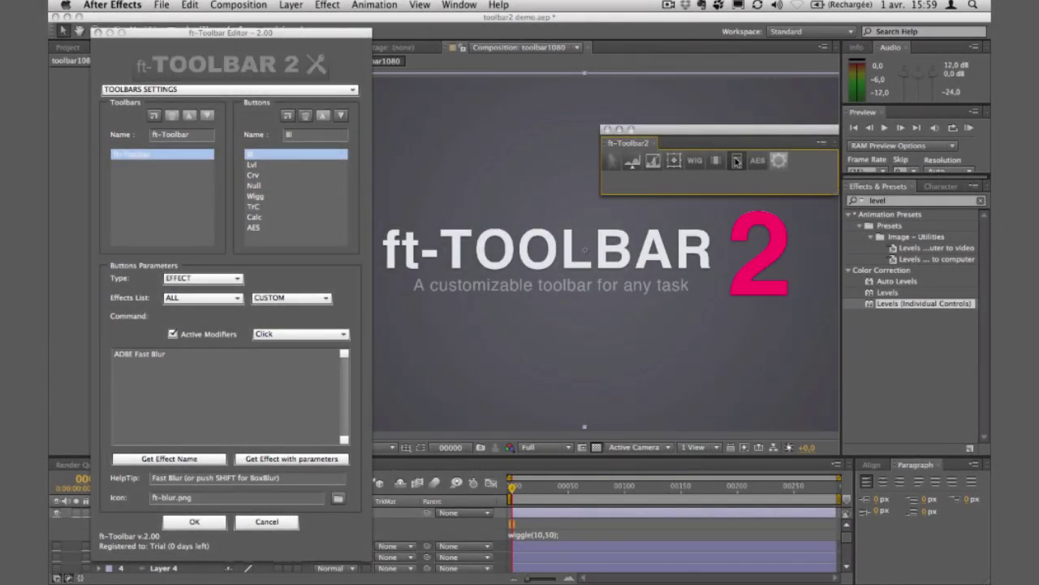
left_click(202, 89)
left_click(202, 103)
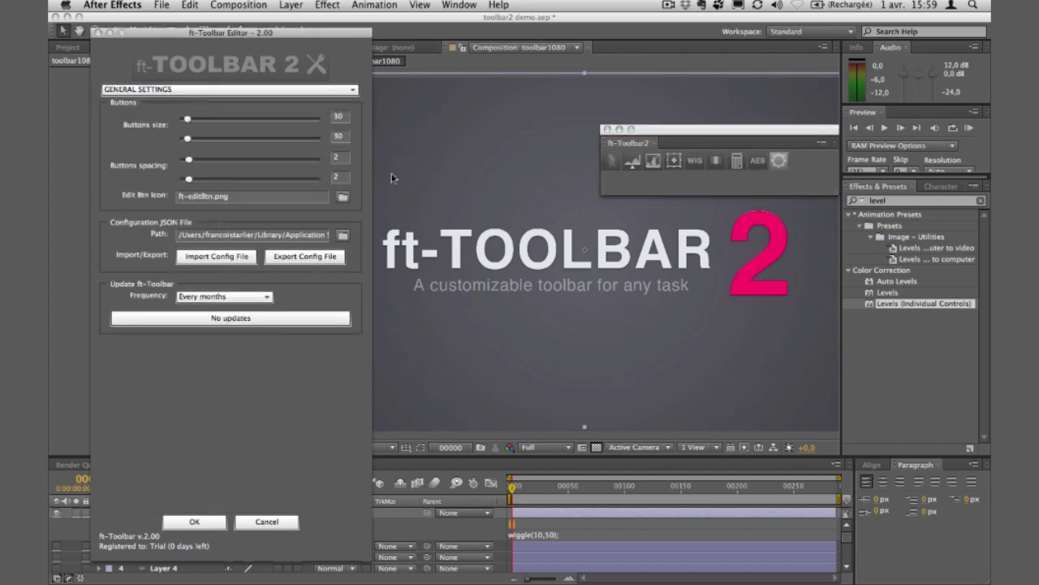
Step: Open the older ft-Toolbar_1.28.jsxbin script panel in trial mode
left_click(461, 6)
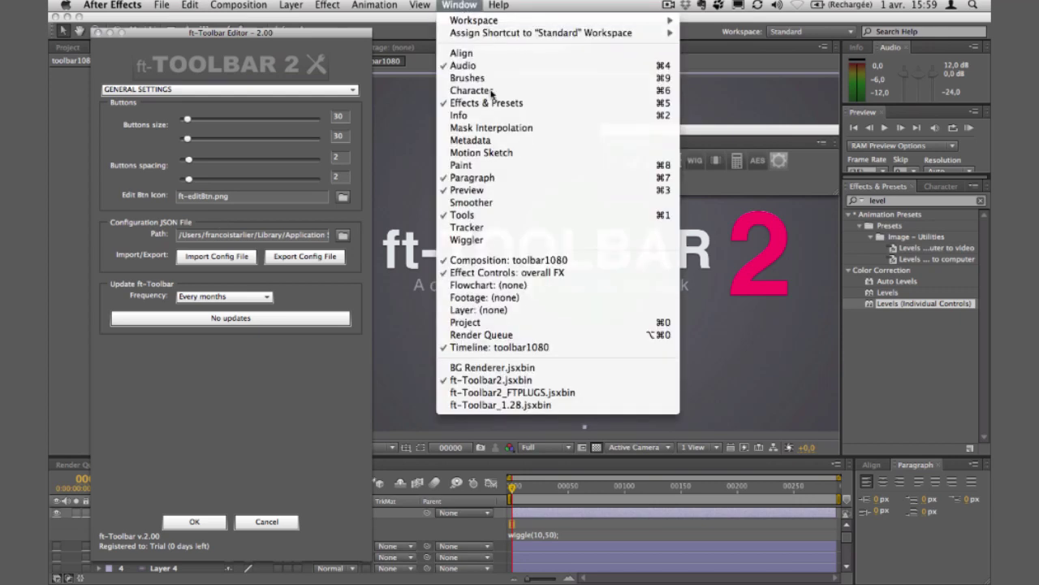
left_click(538, 405)
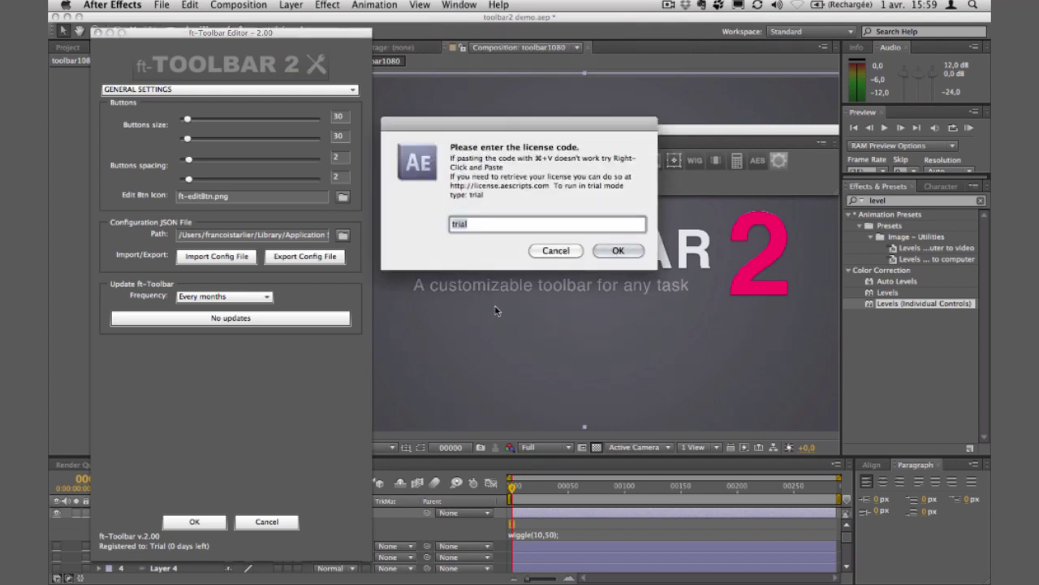
left_click(613, 254)
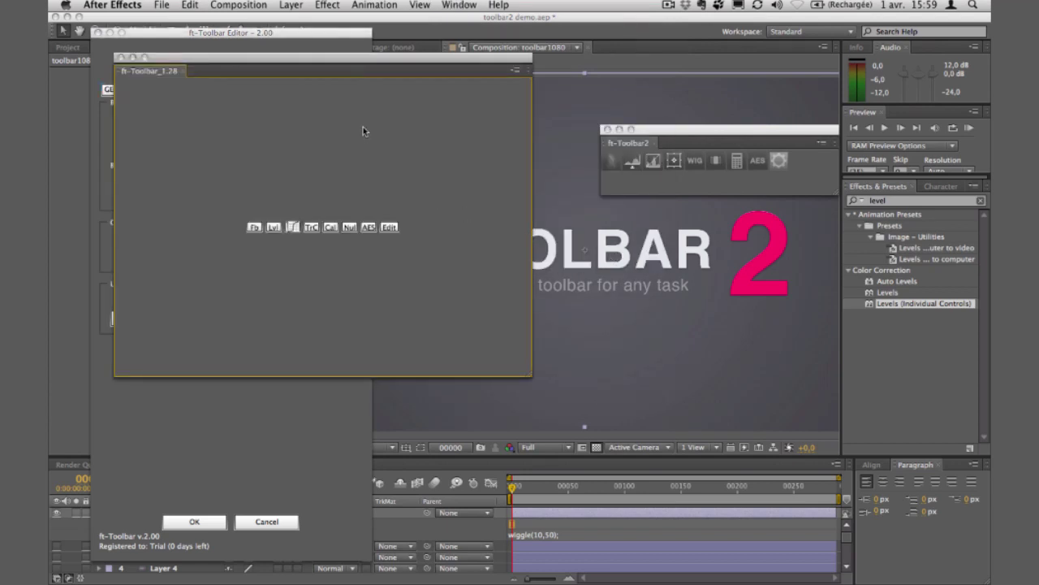
Step: Move the ft-Toolbar_1.28 panel clear of the Toolbar 2 editor, open its own editor, and start exporting its button configuration
left_click_drag(337, 59, 645, 214)
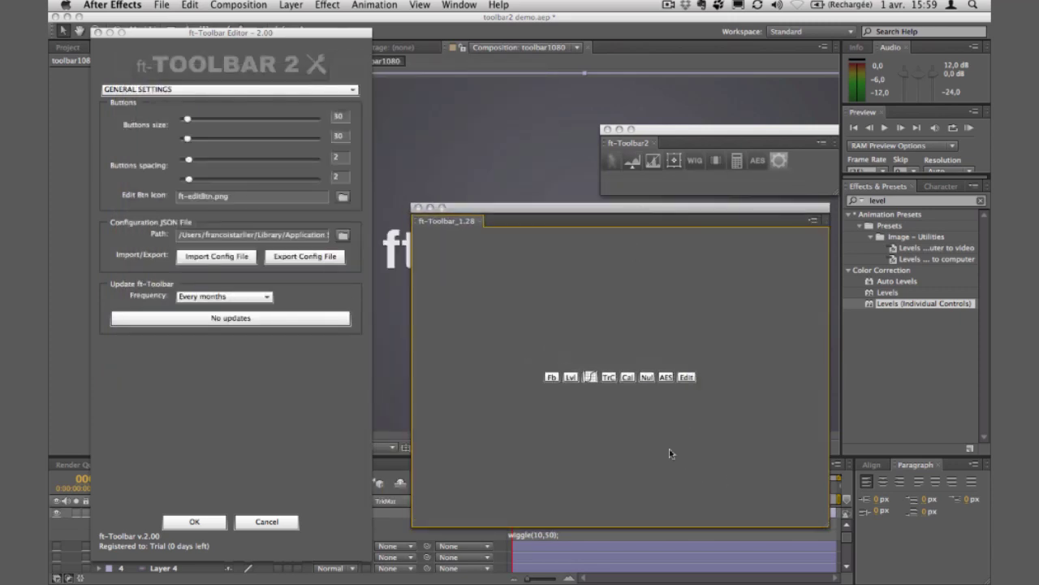
left_click(687, 379)
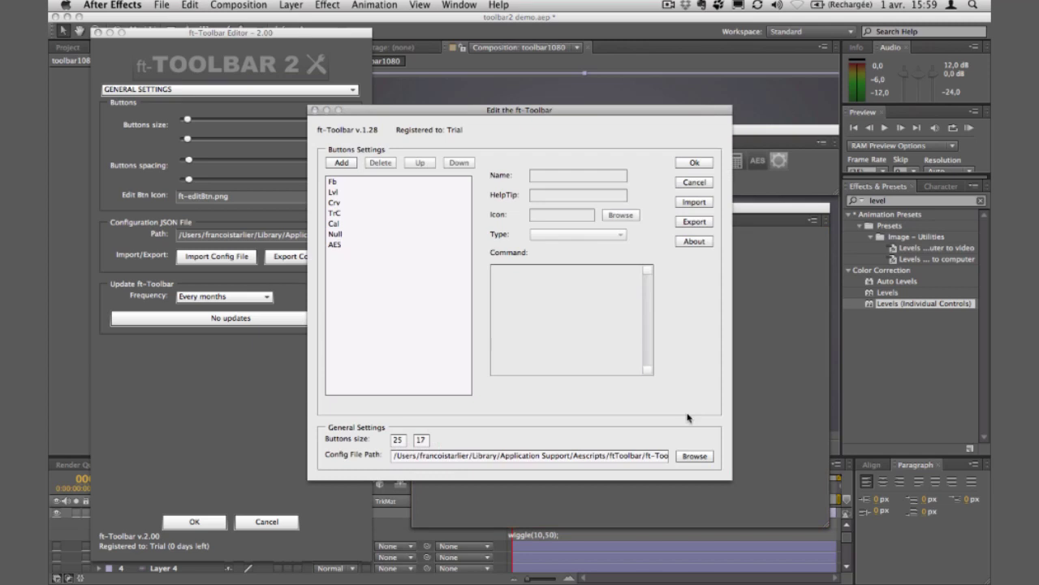
left_click_drag(467, 107, 494, 122)
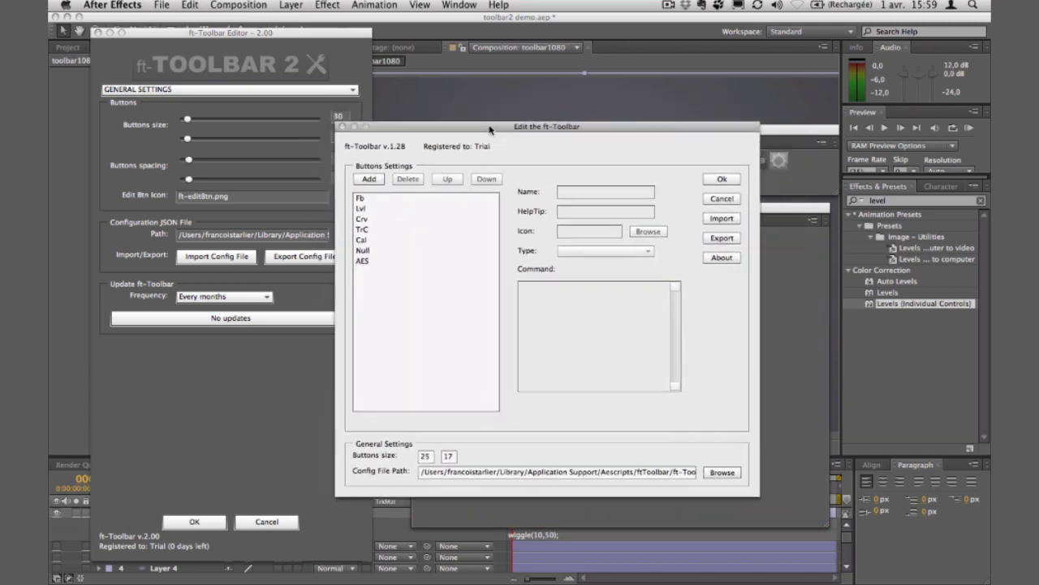
left_click(722, 238)
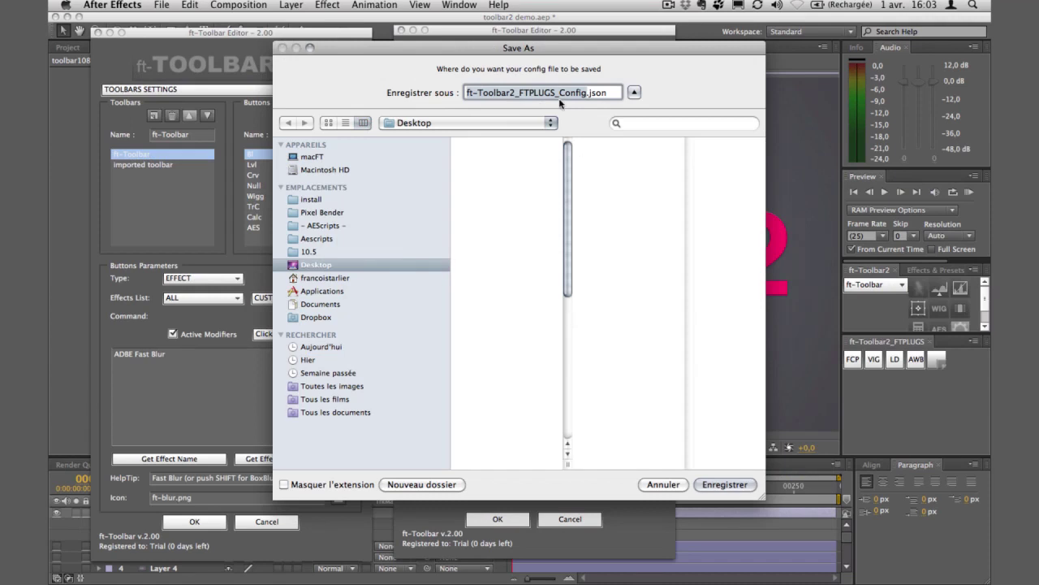
Step: Save the exported configuration to the Desktop as ft-Toolbar2_FTPLUGS_Config.json, and close that editor without saving changes
left_click_drag(619, 93, 591, 94)
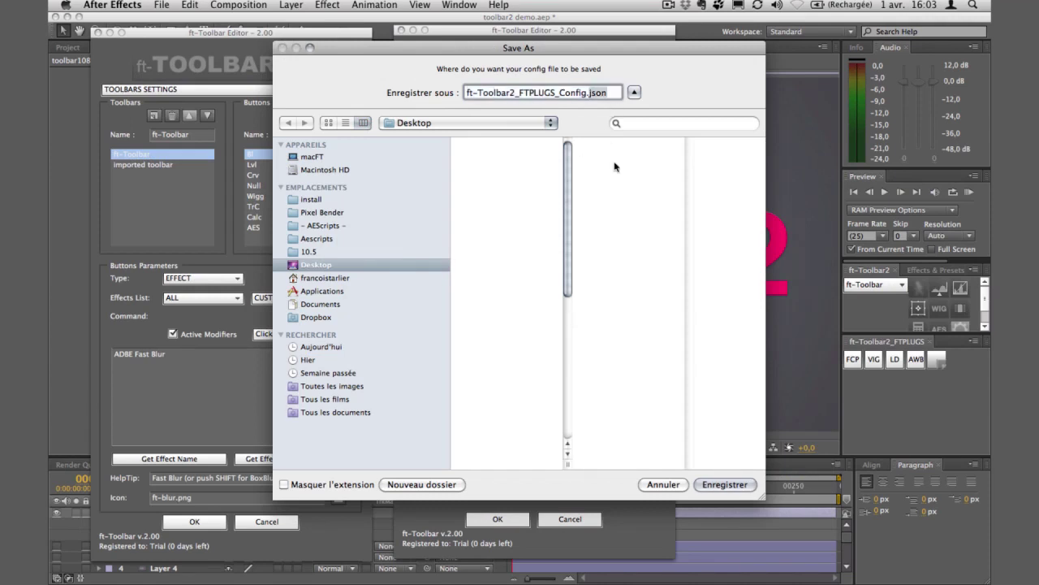
left_click(723, 484)
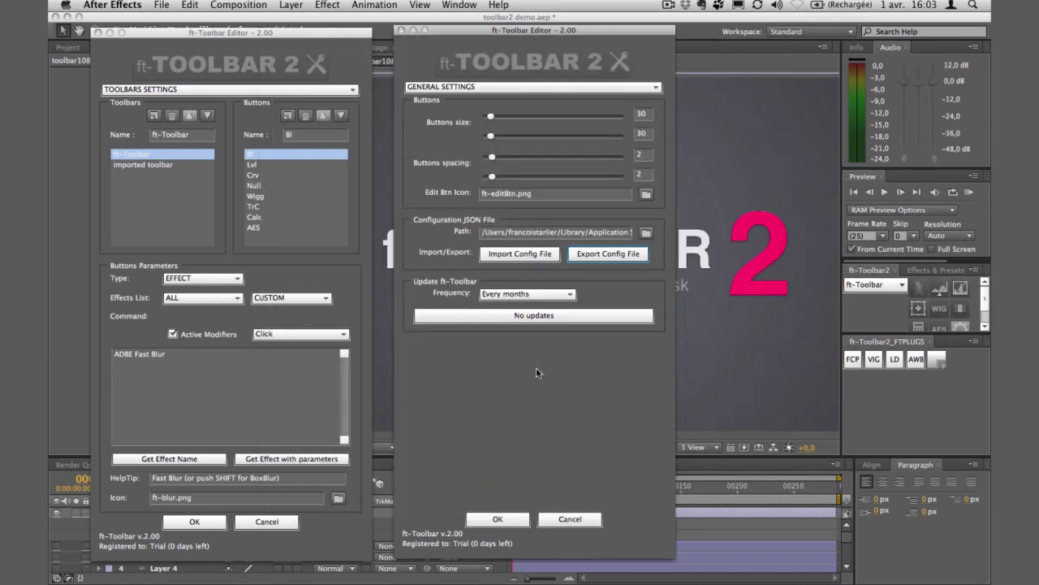
left_click(402, 31)
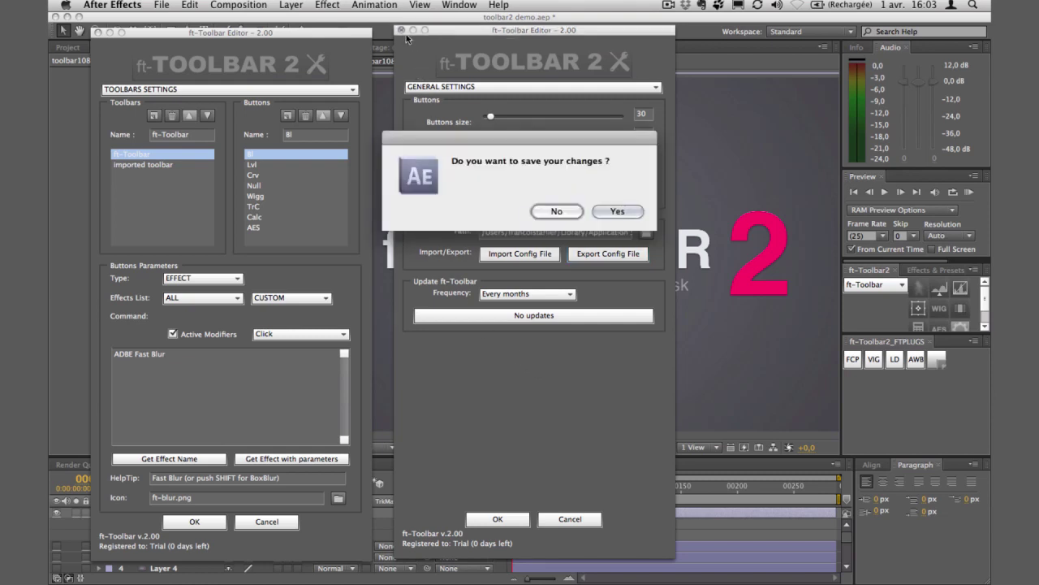
left_click(556, 212)
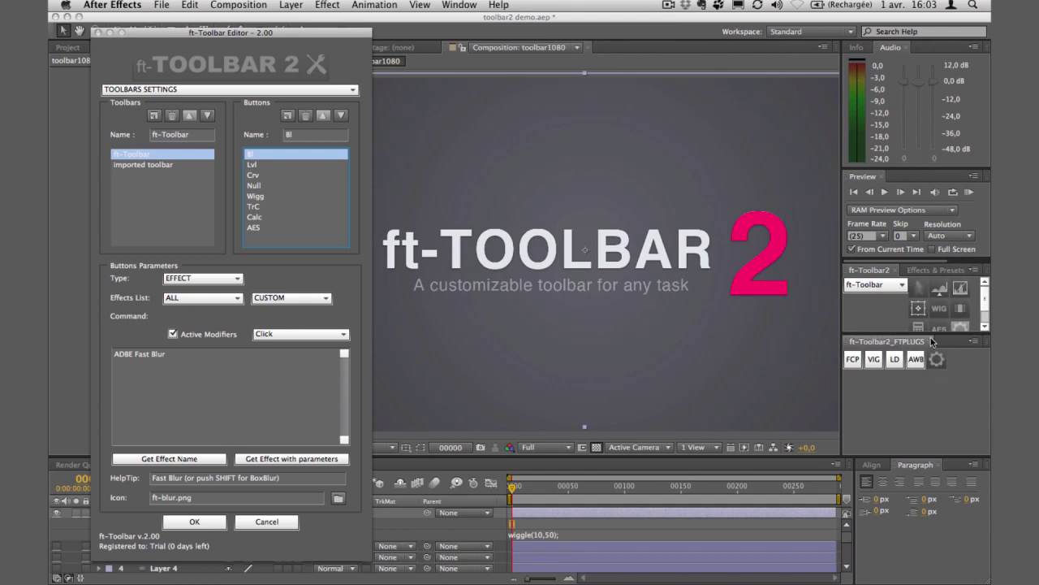
Step: Close the ft-Toolbar2_FTPLUGS panel and undock ft-Toolbar2 into a floating window over the composition
left_click(932, 342)
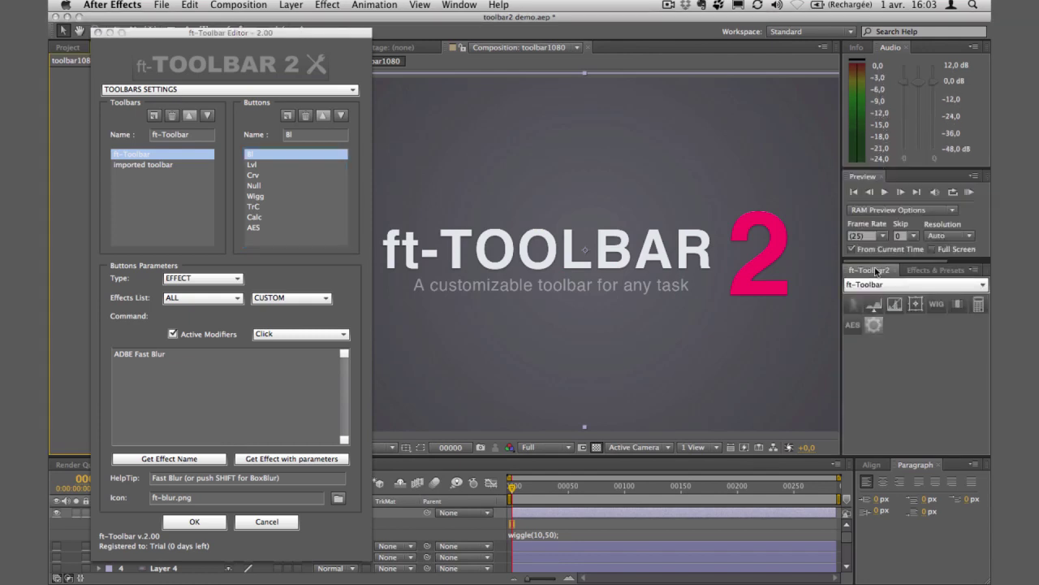
left_click_drag(850, 273, 526, 177)
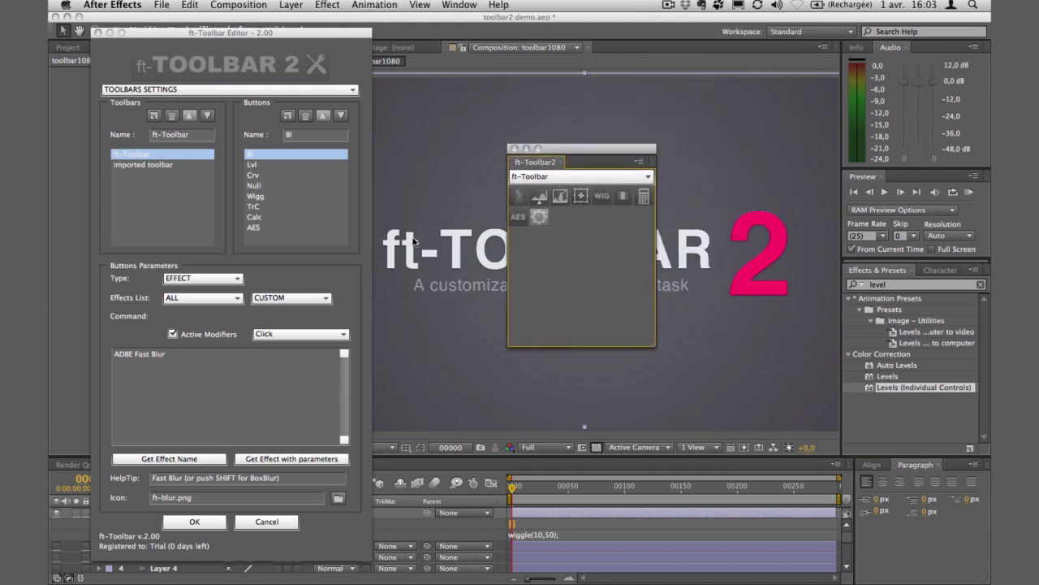
Step: Import the configuration file as a new toolbar from the General Settings, and select the imported toolbar in the Toolbars Settings
left_click(230, 89)
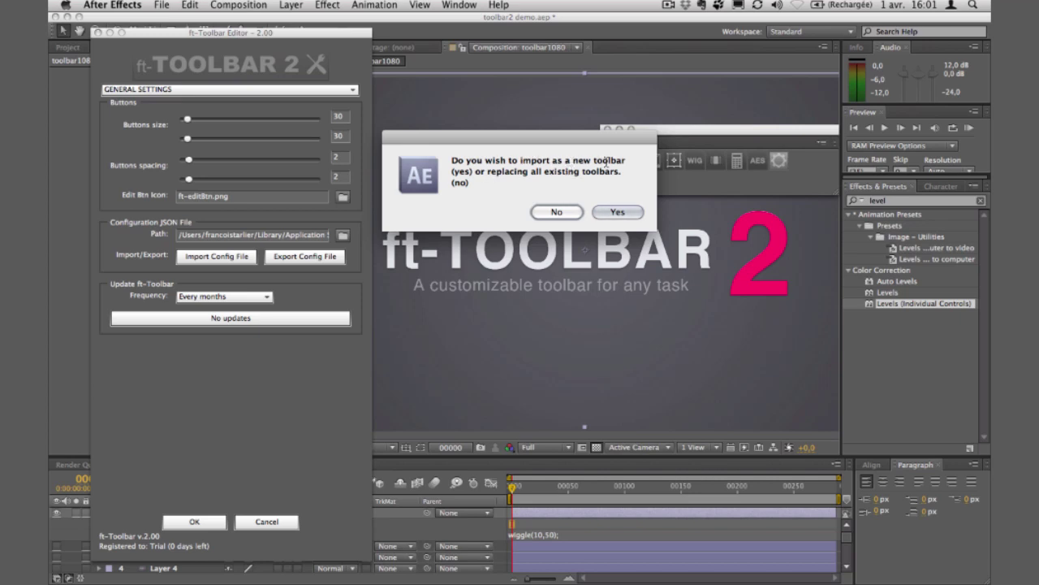
left_click(612, 211)
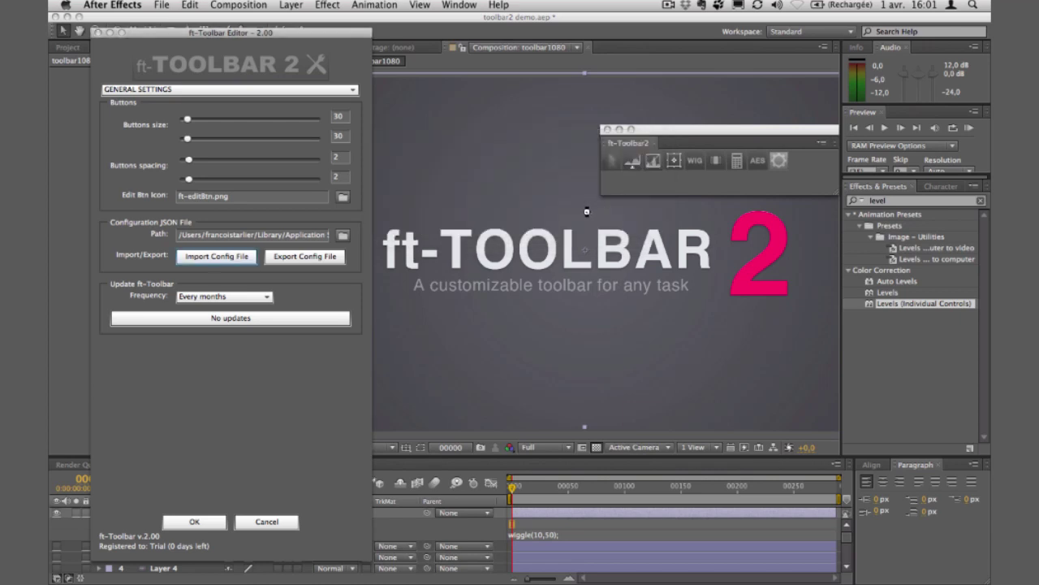
left_click(150, 153)
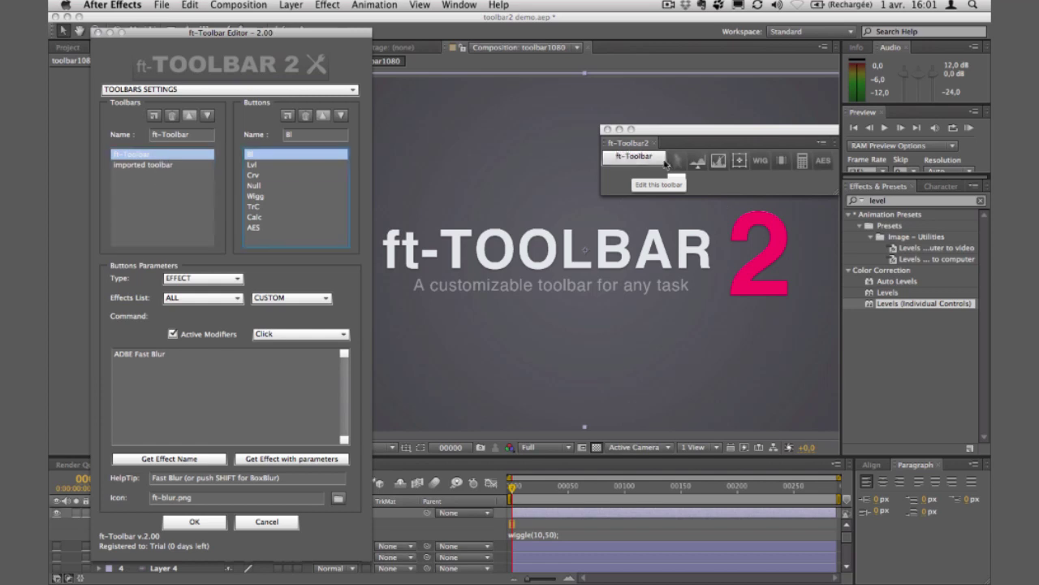
left_click(165, 166)
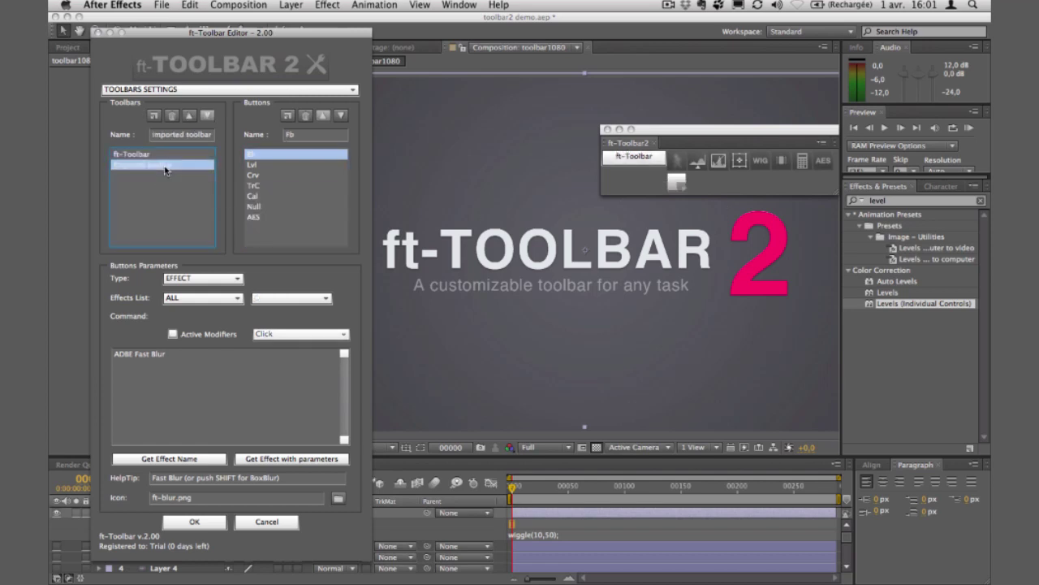
Step: Reposition and widen the floating ft-Toolbar2 panel, and reselect ft-Toolbar in the editor's toolbar list
left_click_drag(714, 137, 626, 137)
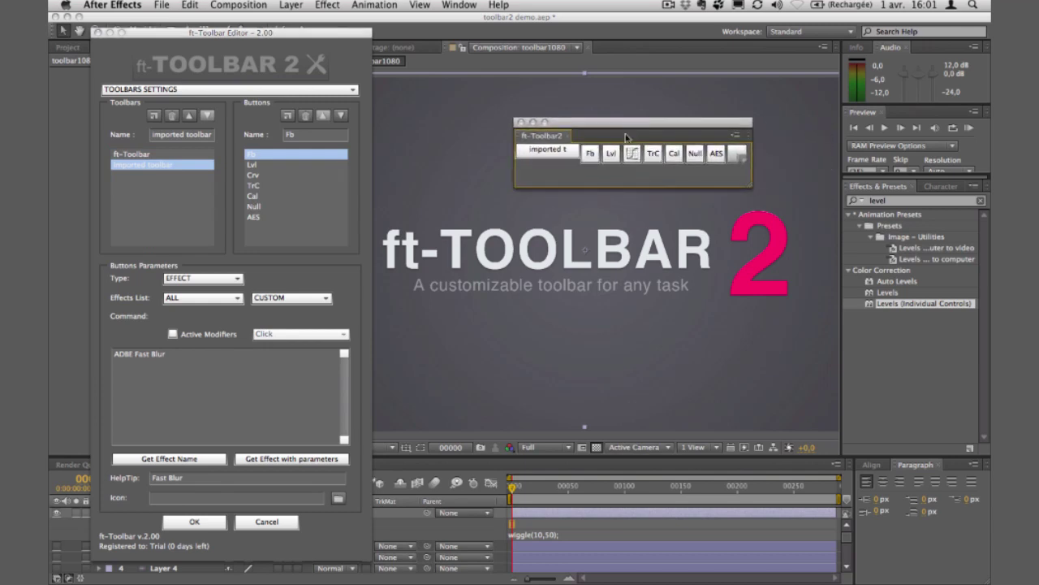
left_click_drag(755, 188, 777, 191)
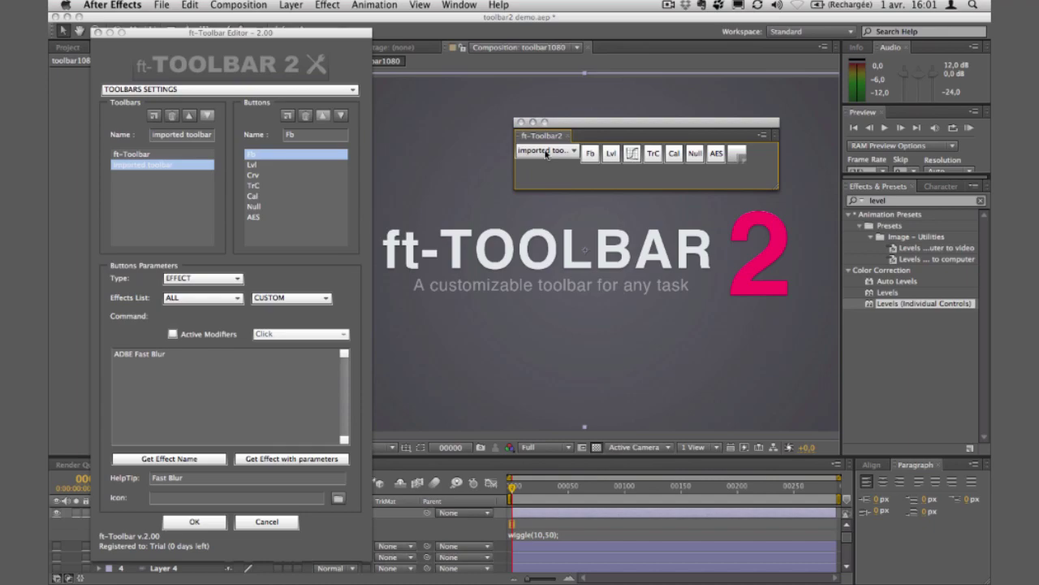
left_click(143, 156)
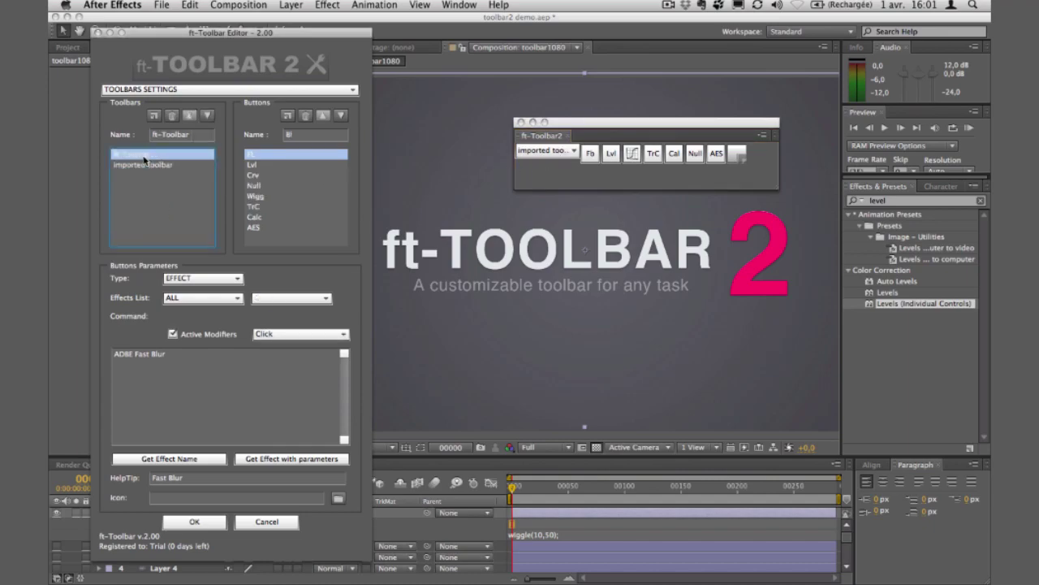
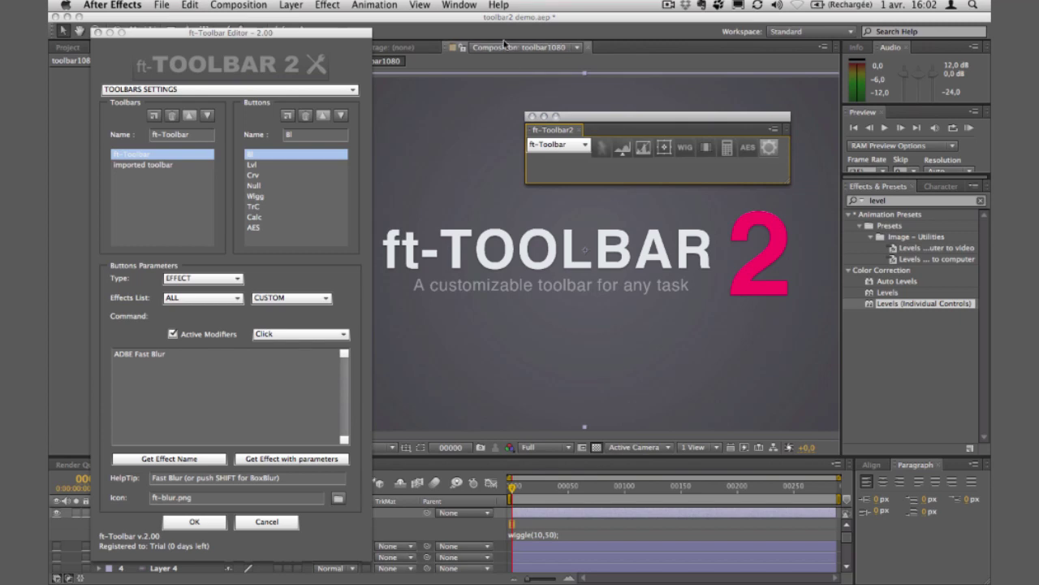
Step: Open the ft-Toolbar2_FTPLUGS.jsxbin script panel in trial mode, and move and widen it below the ft-Toolbar2 panel
left_click(459, 5)
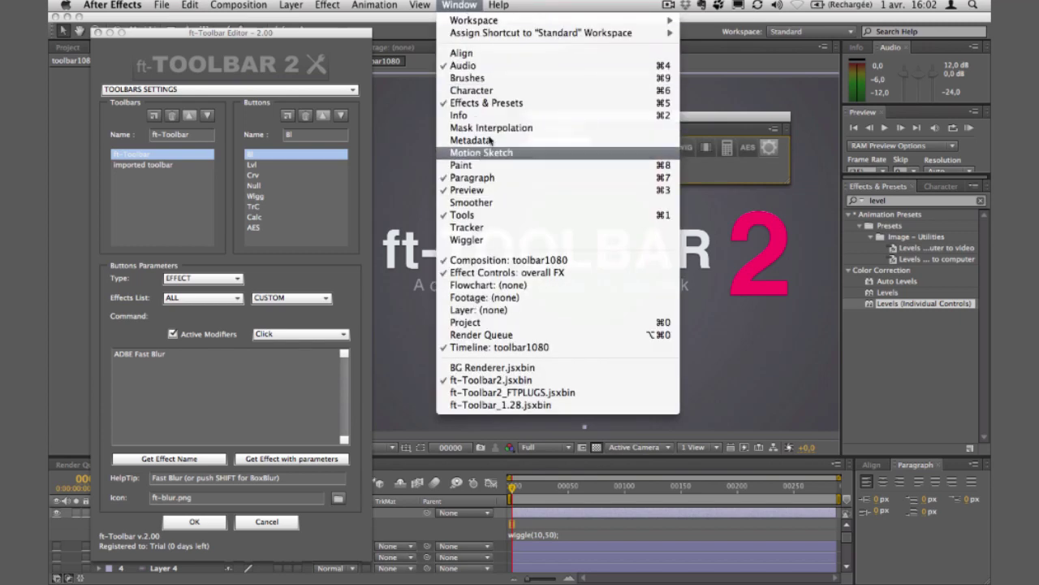
left_click(520, 392)
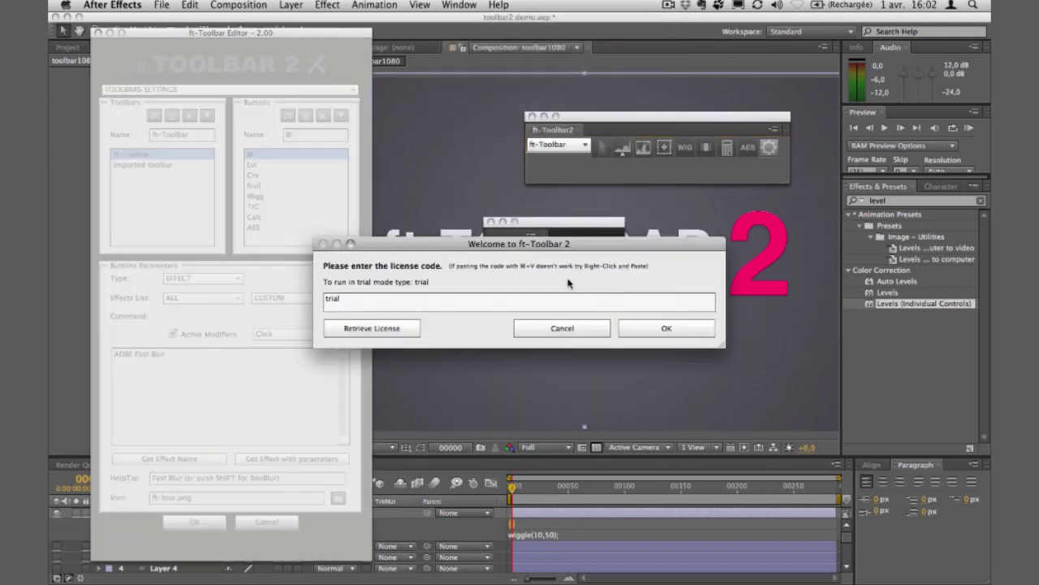
left_click(665, 329)
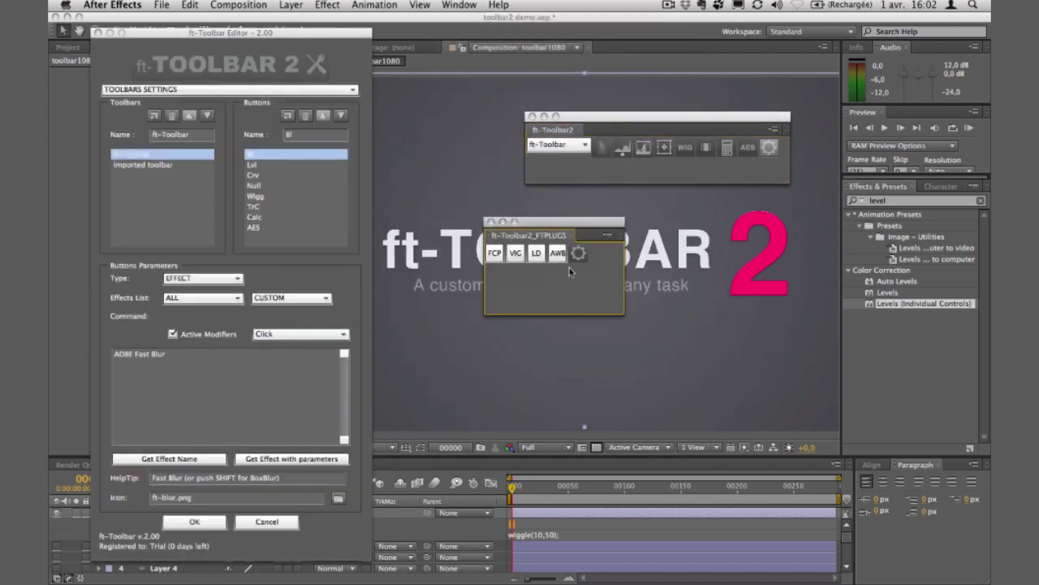
left_click_drag(564, 228, 636, 244)
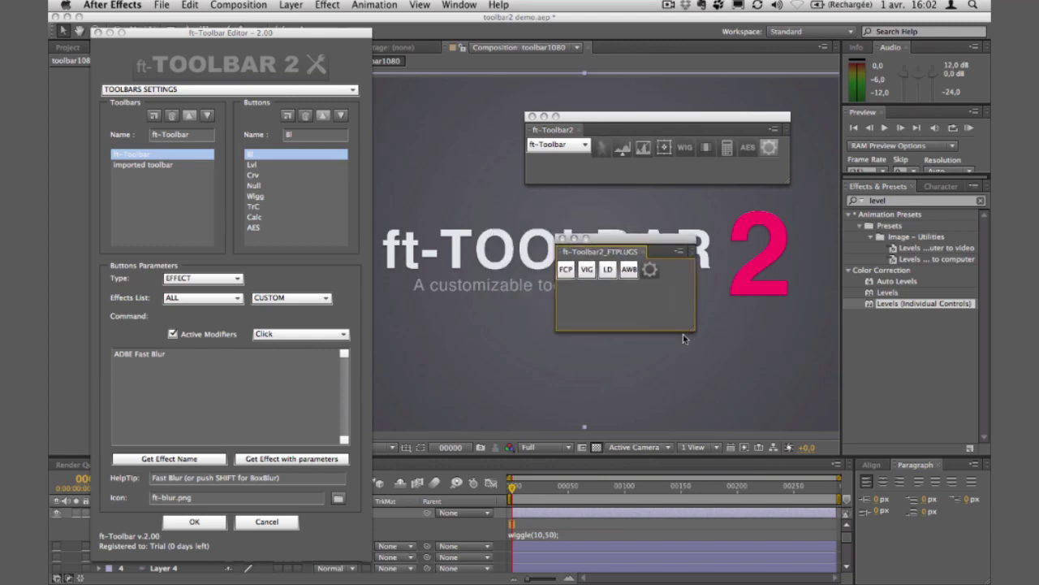
left_click_drag(695, 332, 777, 342)
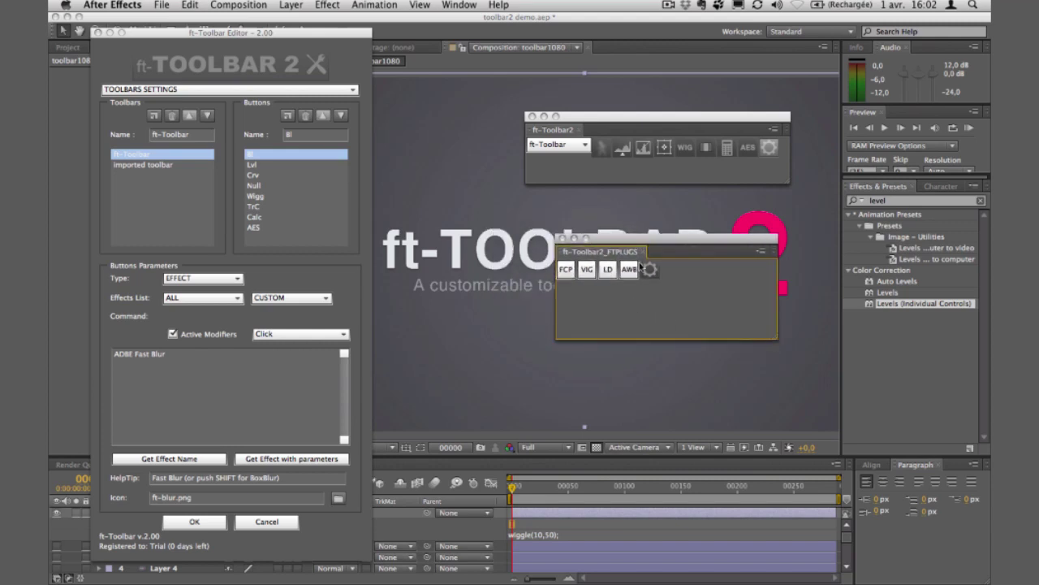
Step: Dock both toolbar panels in the Effects & Presets area, with ft-Toolbar2_FTPLUGS beneath ft-Toolbar2, and adjust the divider between them
left_click_drag(581, 257, 866, 185)
left_click_drag(529, 132, 945, 191)
left_click(881, 186)
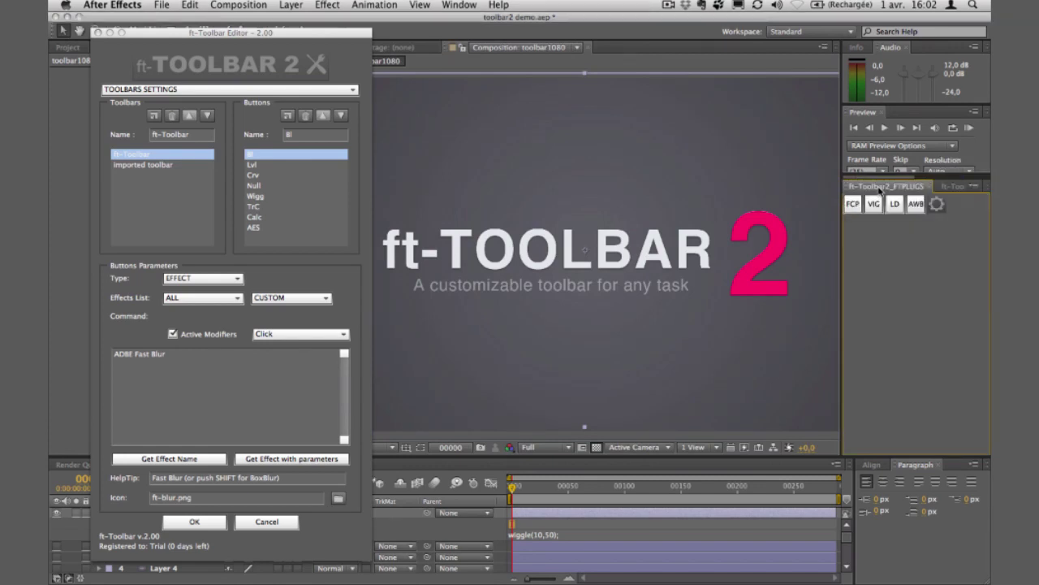
left_click_drag(847, 190, 879, 375)
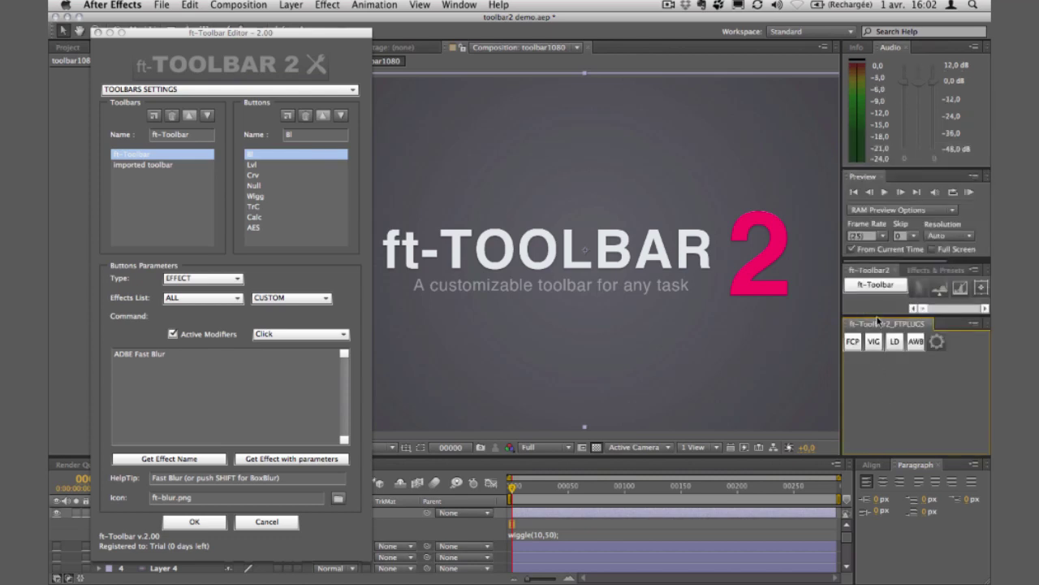
left_click_drag(875, 318, 878, 329)
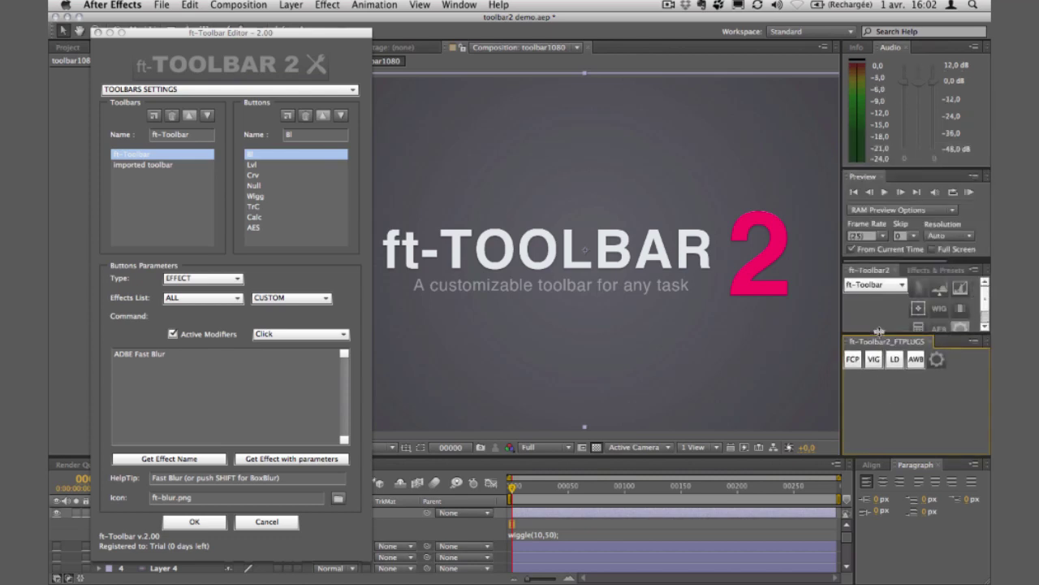
Step: Open the editor for the FTPLUGS toolbar, place it beside the first editor, and display its General Settings
left_click(934, 366)
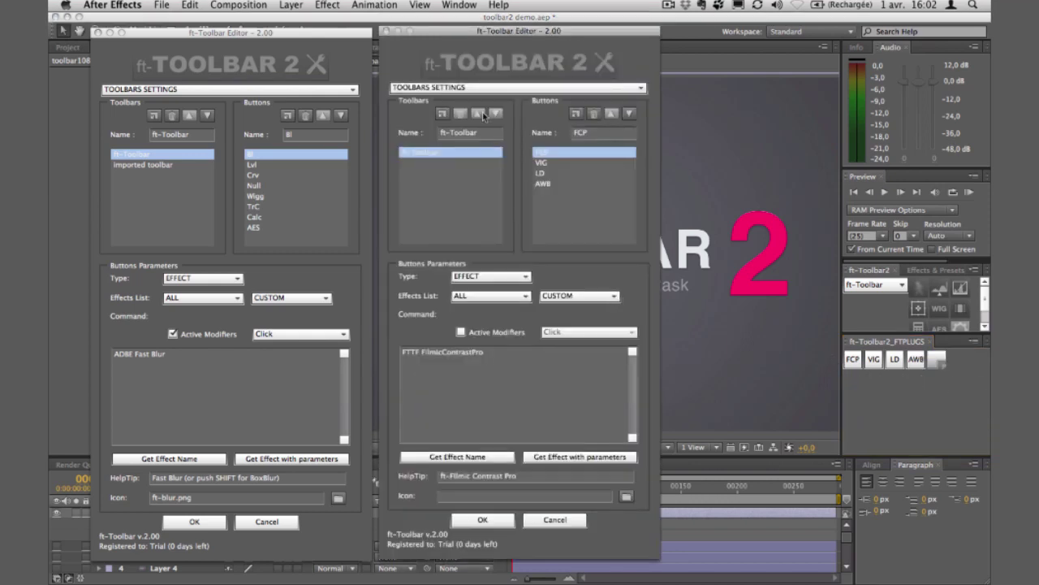
left_click_drag(477, 36, 491, 35)
left_click(479, 87)
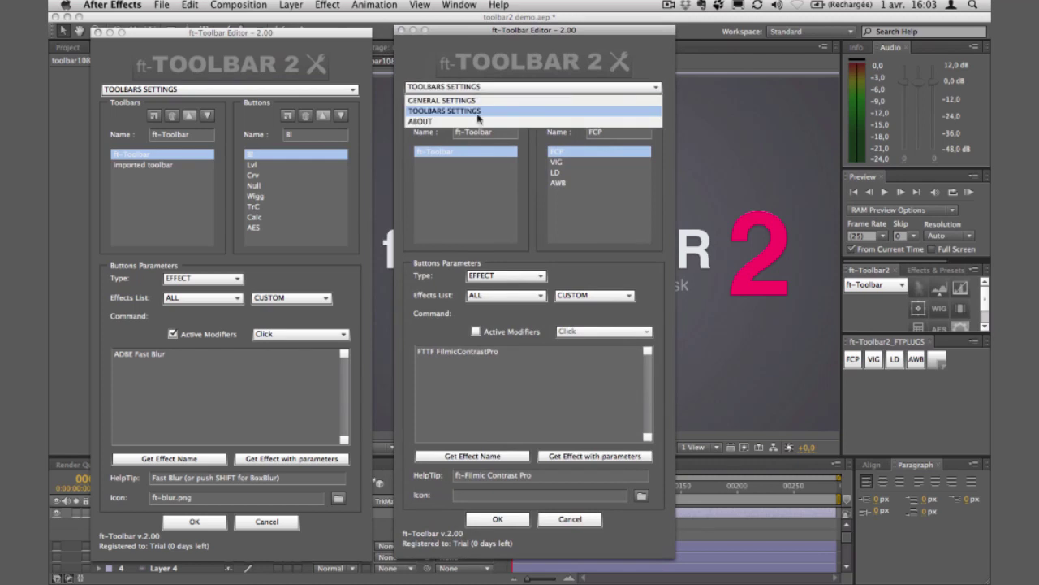
left_click(476, 100)
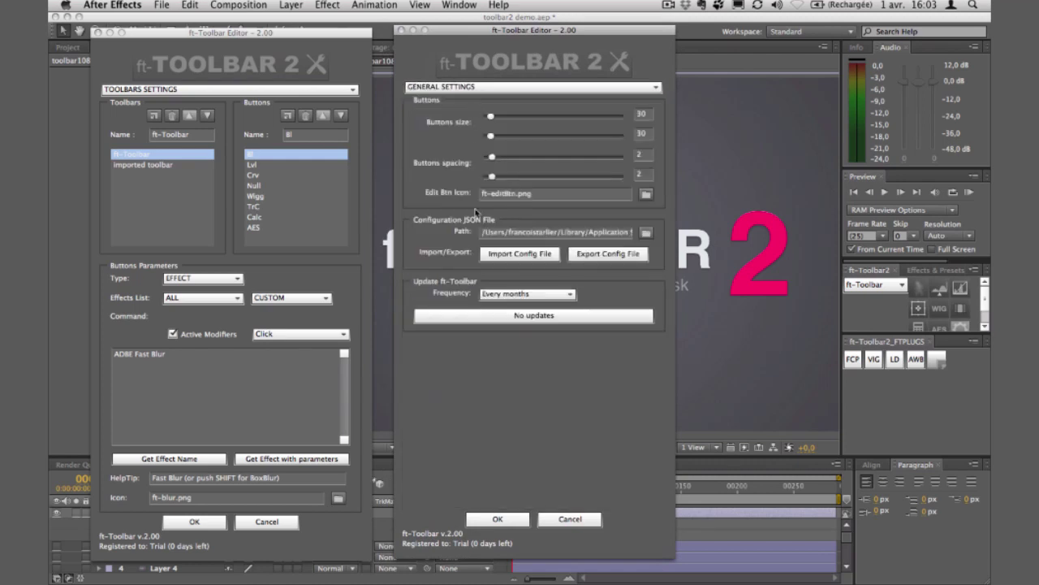
Step: Export the FTPLUGS toolbar configuration to the Desktop as ft-Toolbar2_FTPLUGS_Config.json
left_click(608, 258)
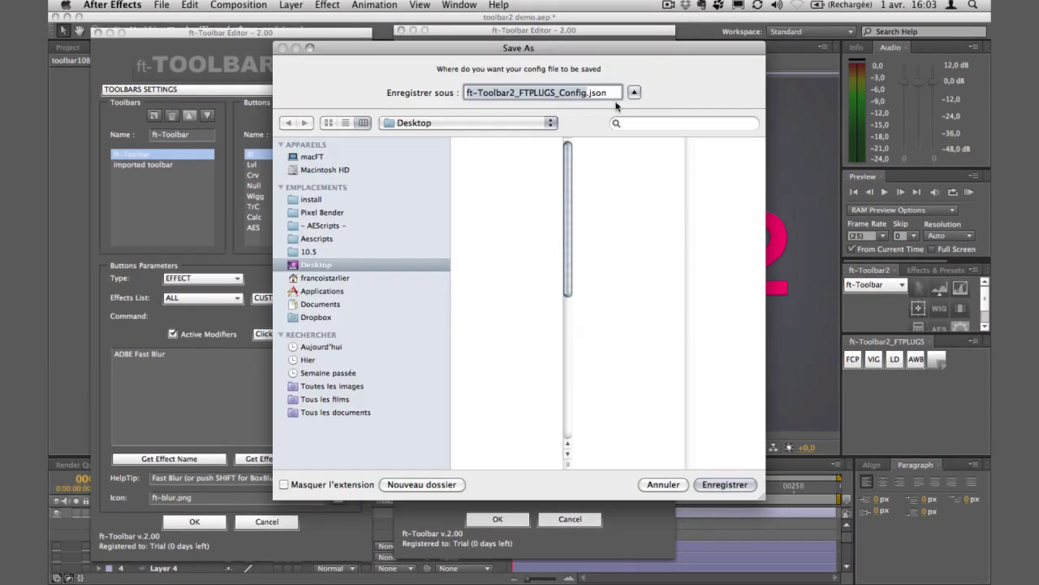
left_click_drag(619, 93, 595, 94)
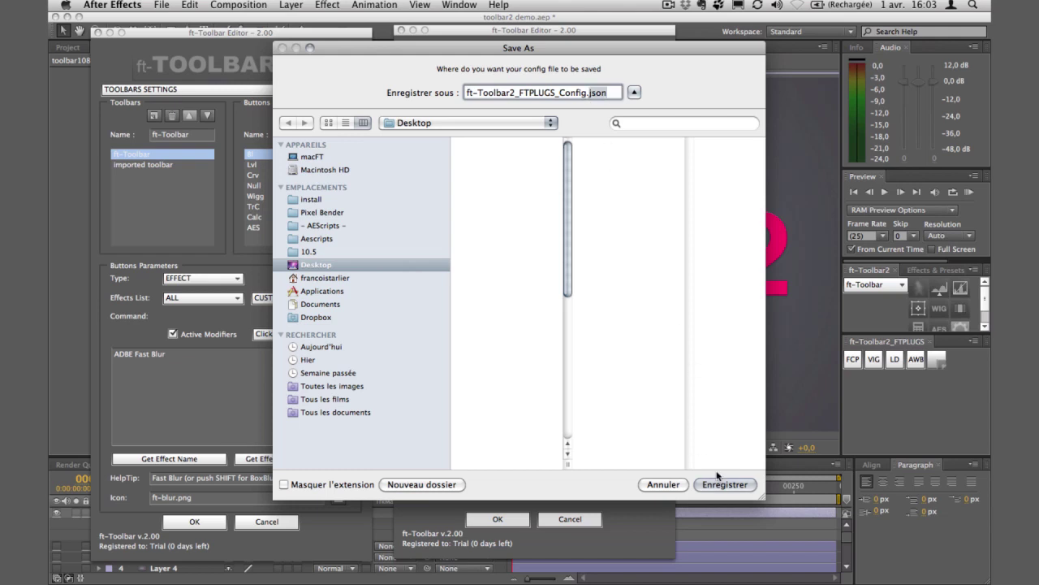
left_click(719, 481)
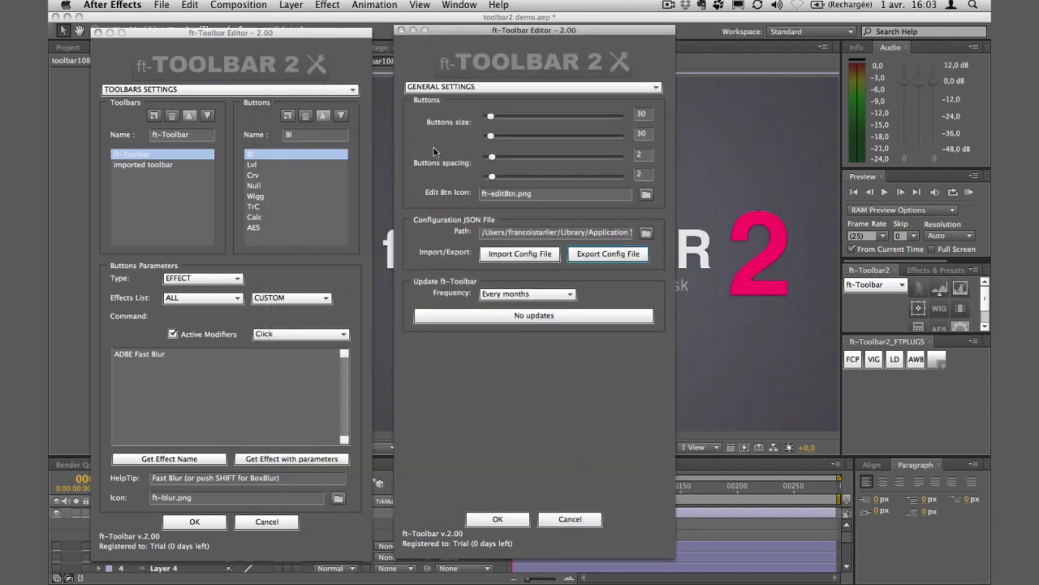
Step: Close the FTPLUGS editor without saving changes, and close the docked ft-Toolbar2_FTPLUGS panel
left_click(402, 31)
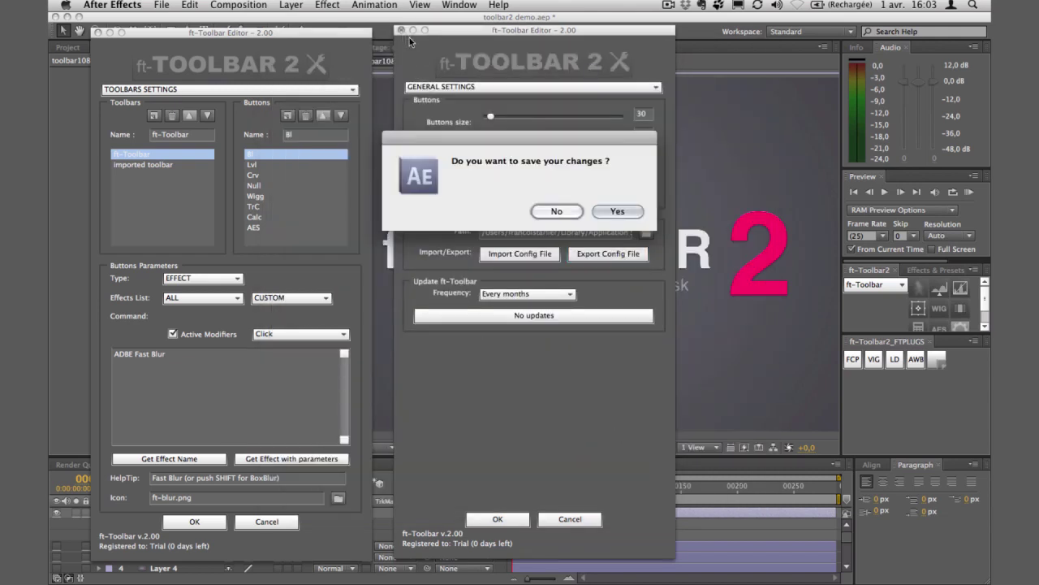
left_click(556, 212)
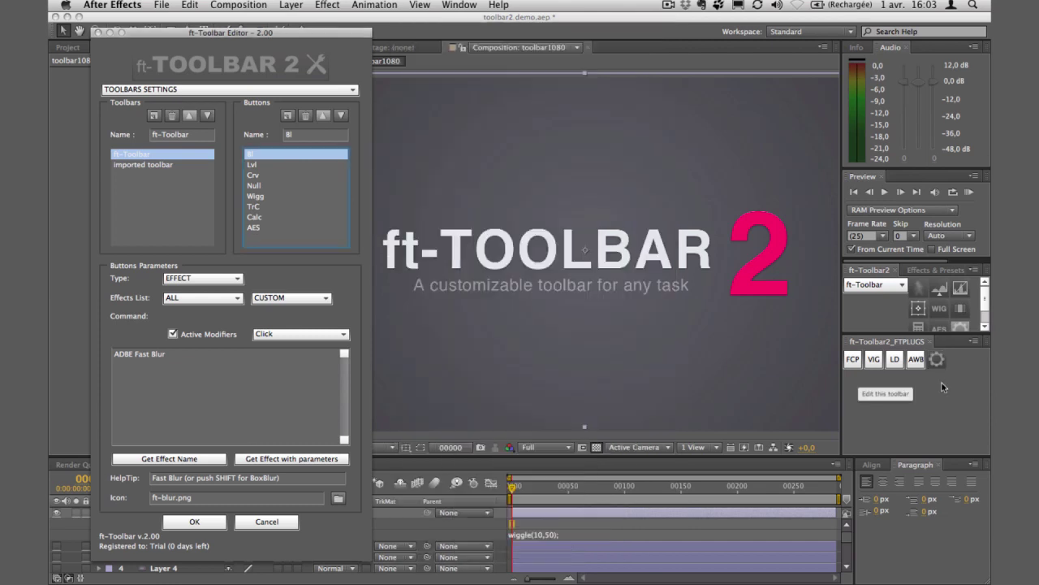
left_click(931, 342)
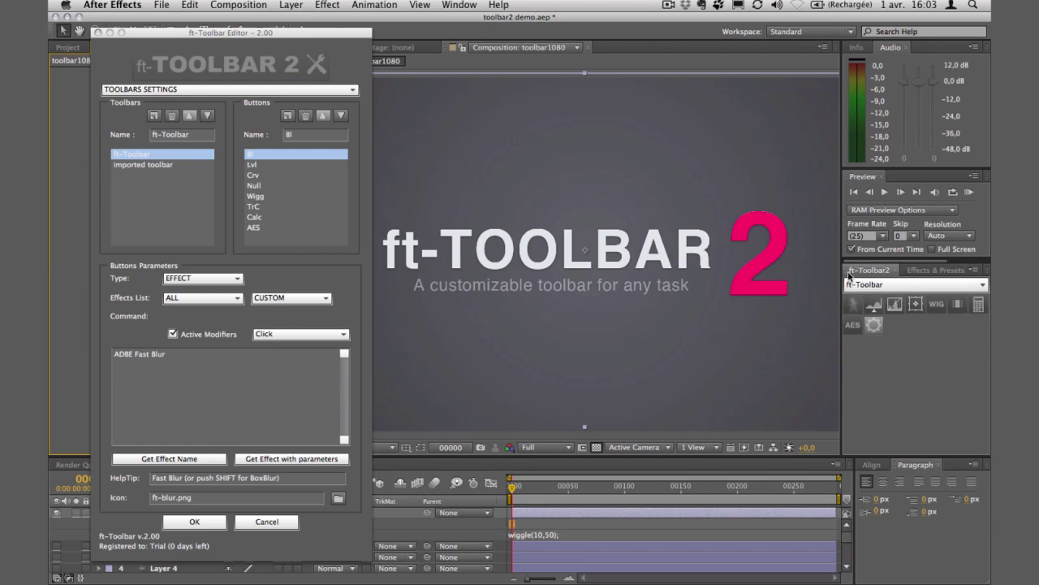
Step: Float the ft-Toolbar2 panel over the composition and display the editor's General Settings
left_click(852, 304)
left_click_drag(739, 186, 552, 160)
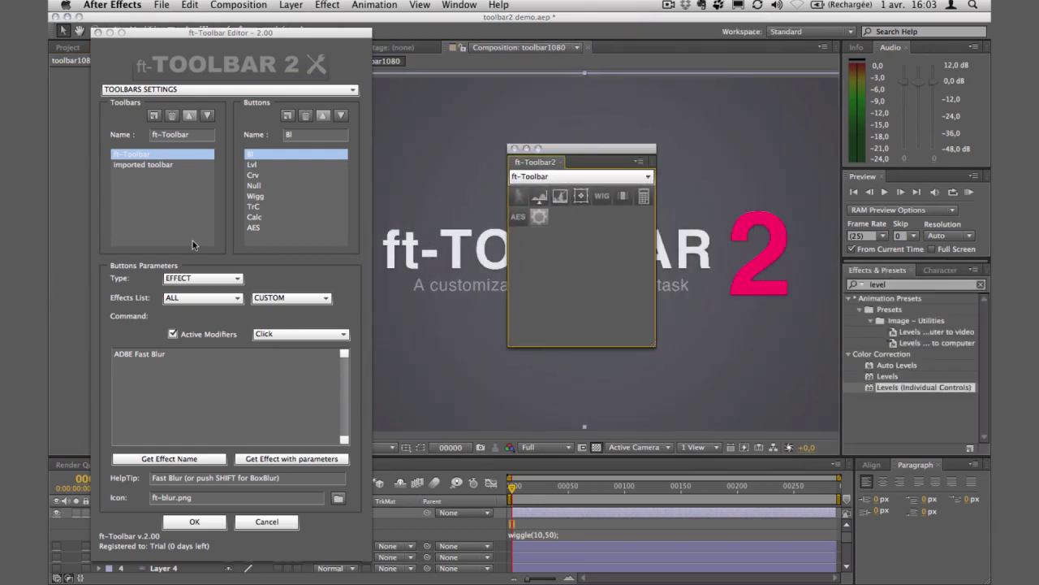
left_click(175, 89)
left_click(175, 101)
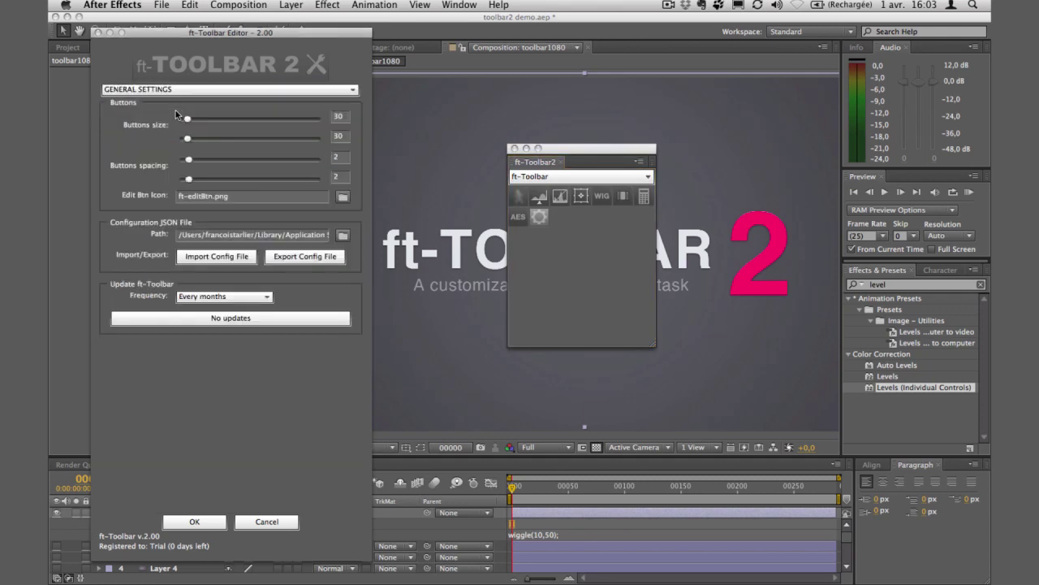
Step: Import ft-Toolbar2_FTPLUGS_Config.json from the Desktop as a new toolbar, keeping the existing toolbars
left_click(201, 257)
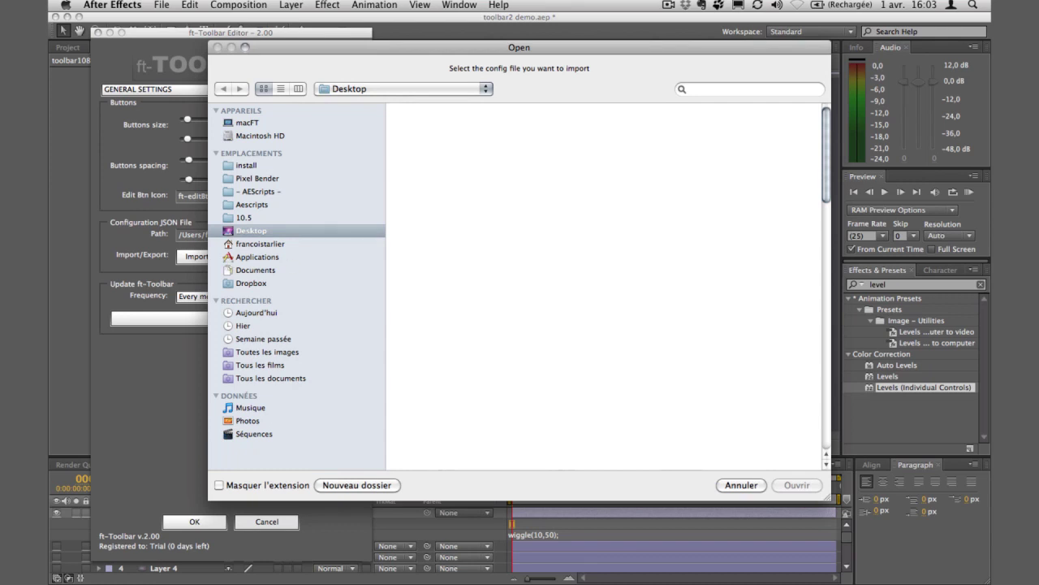
left_click_drag(828, 179, 832, 360)
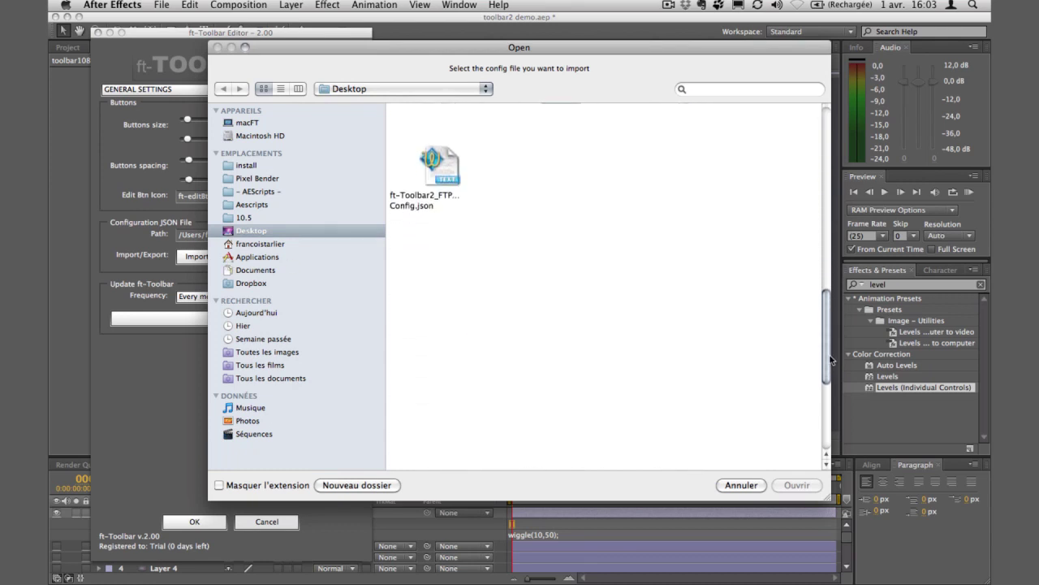
left_click(447, 168)
left_click(795, 486)
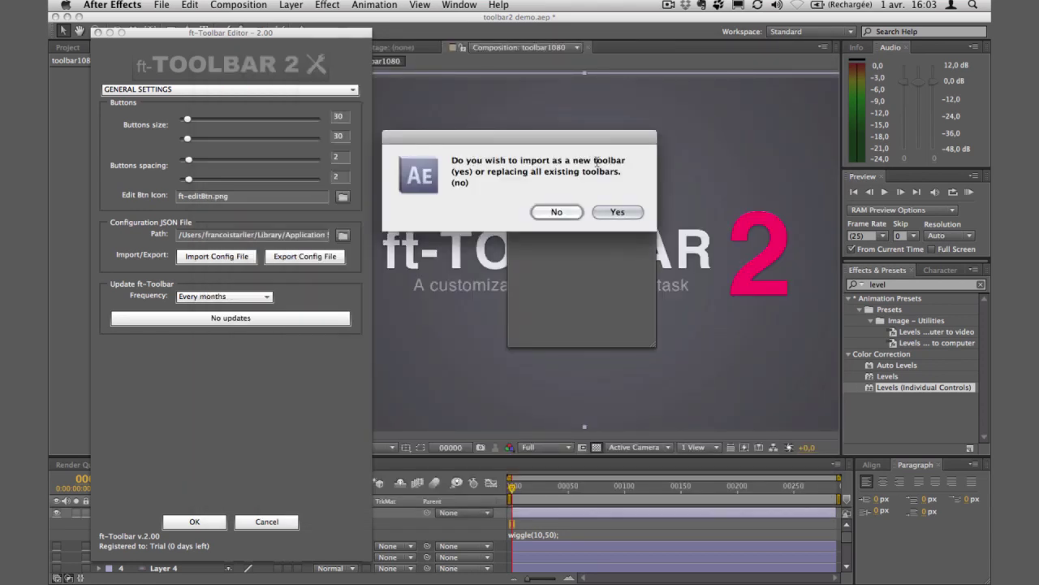
left_click(615, 212)
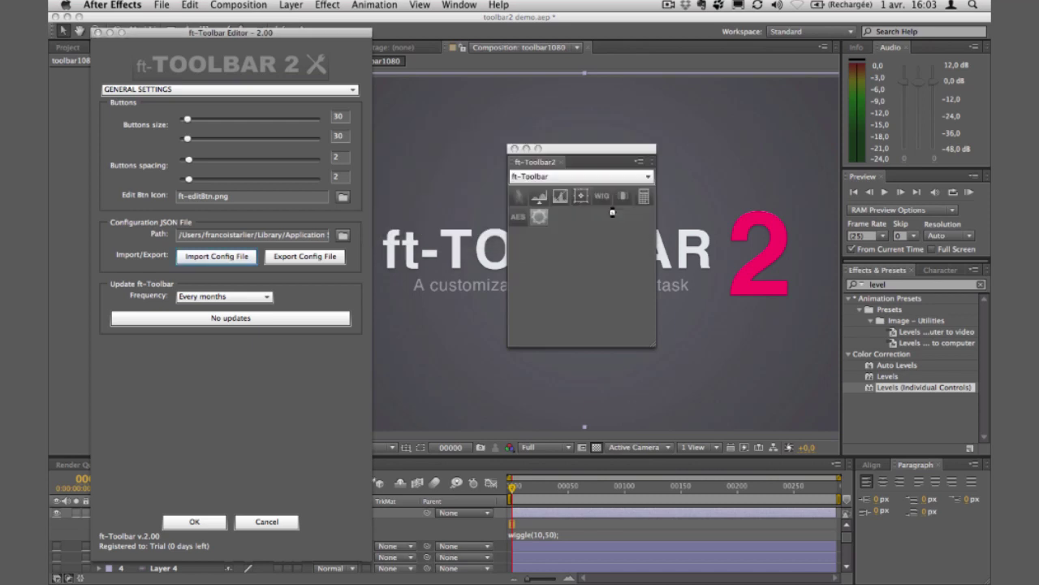
Step: Return to the Toolbars Settings and select the newly imported toolbar, last in the toolbars list
left_click(162, 155)
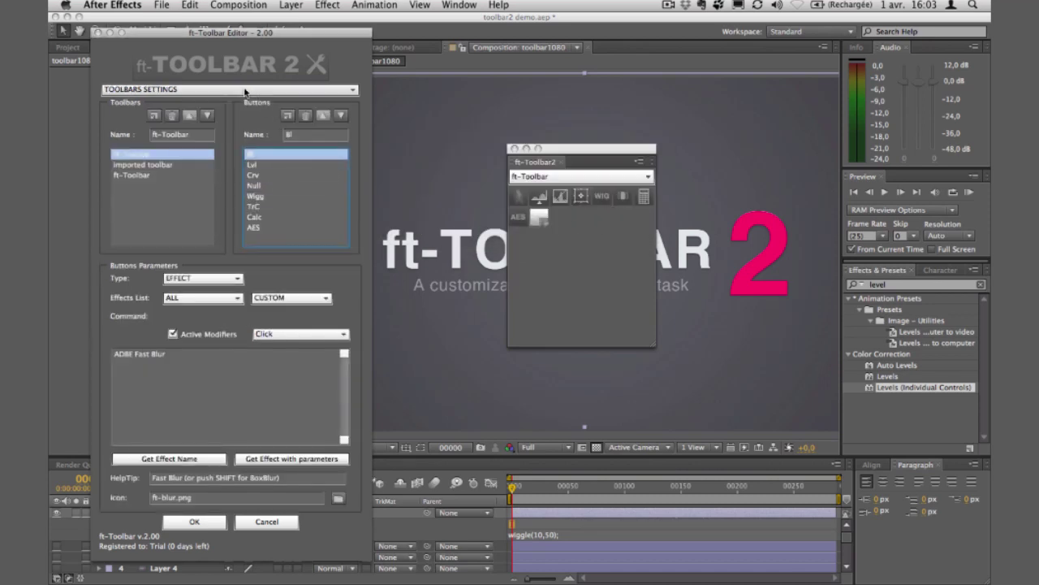
left_click(297, 237)
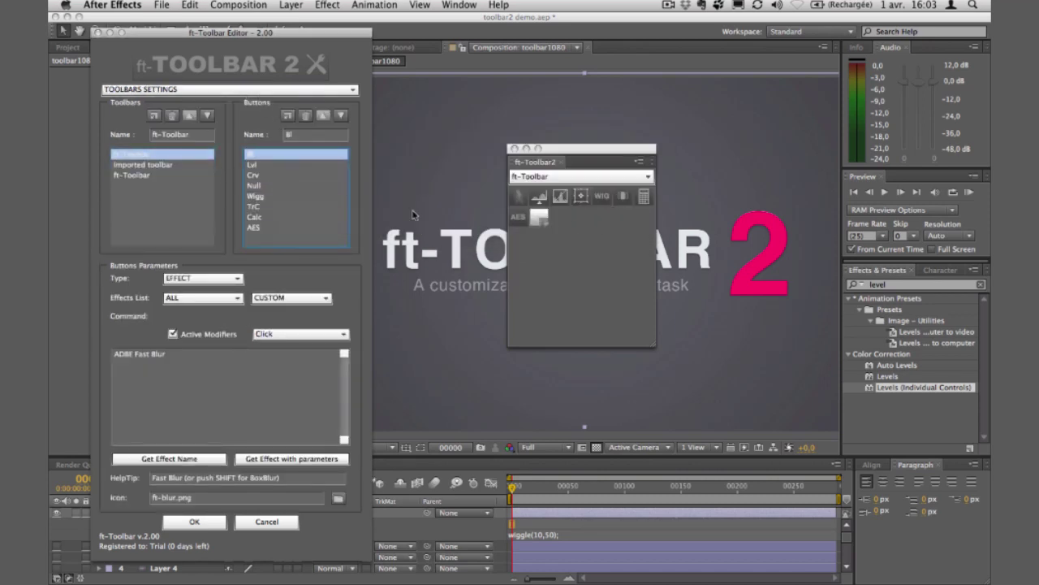
left_click(126, 175)
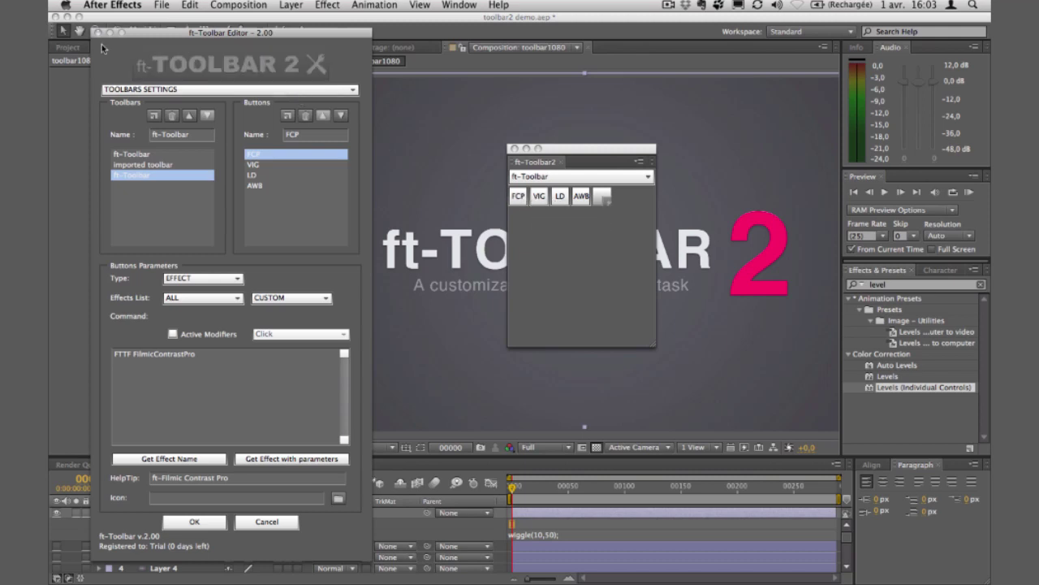
Step: Move the editor clear of the Effect Controls and apply ft-Filmic Contrast Pro to the overall FX layer from the floating toolbar
left_click_drag(136, 33, 247, 34)
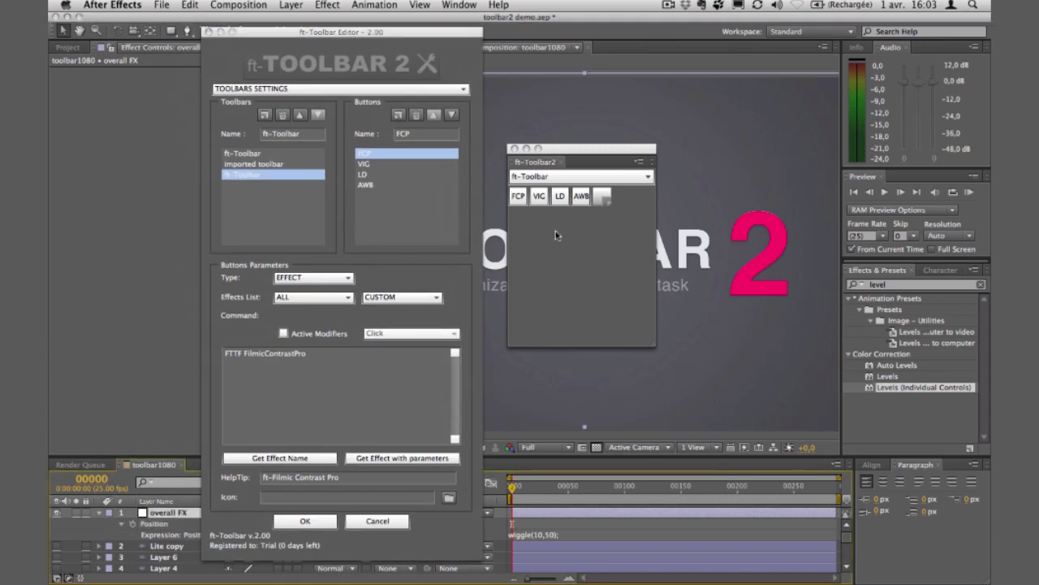
left_click(519, 197)
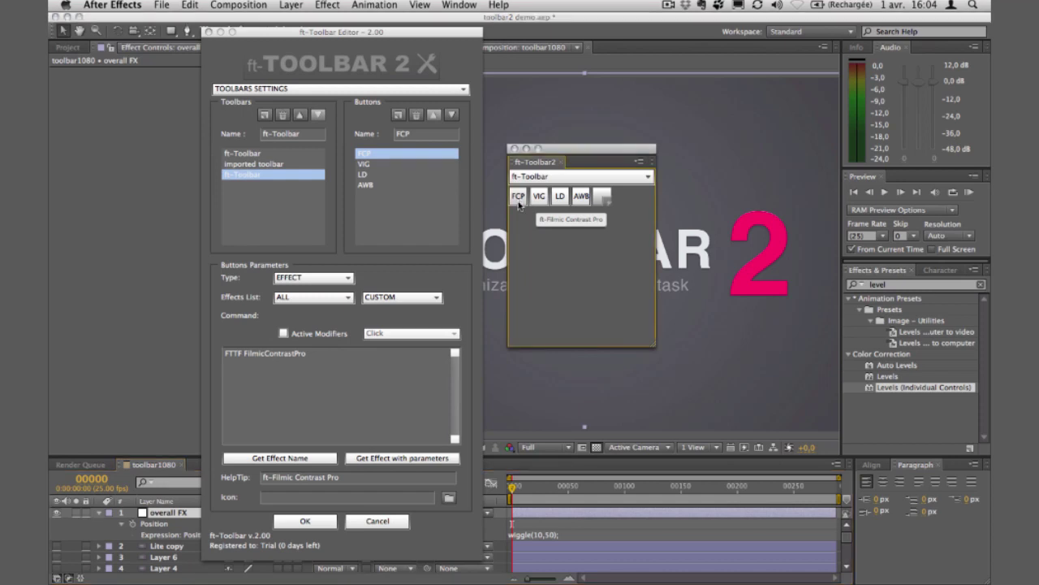
left_click(518, 199)
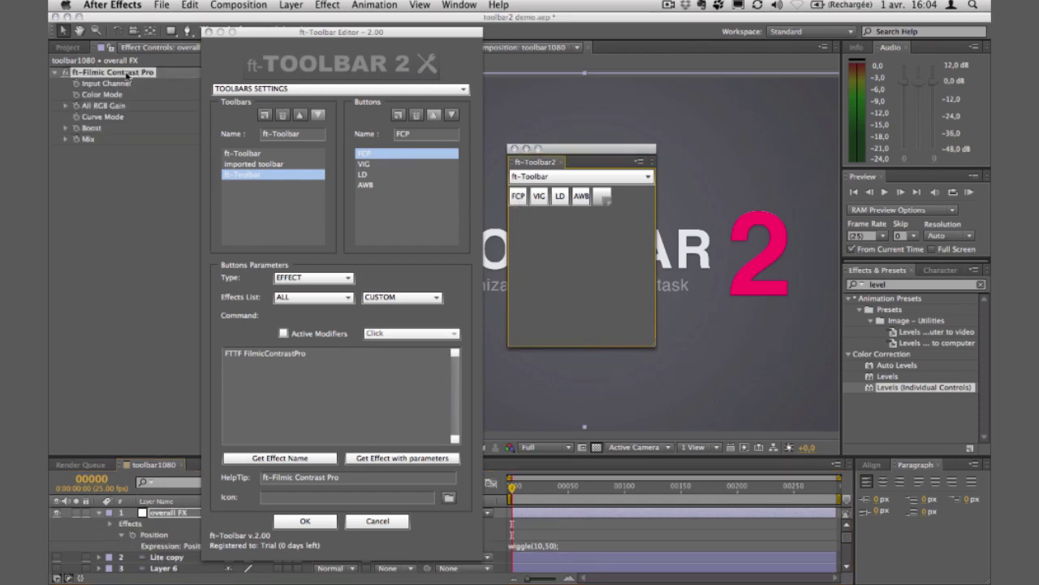
Step: Switch the floating panel to the imported toolbar set, then back to the first ft-Toolbar set
left_click(560, 179)
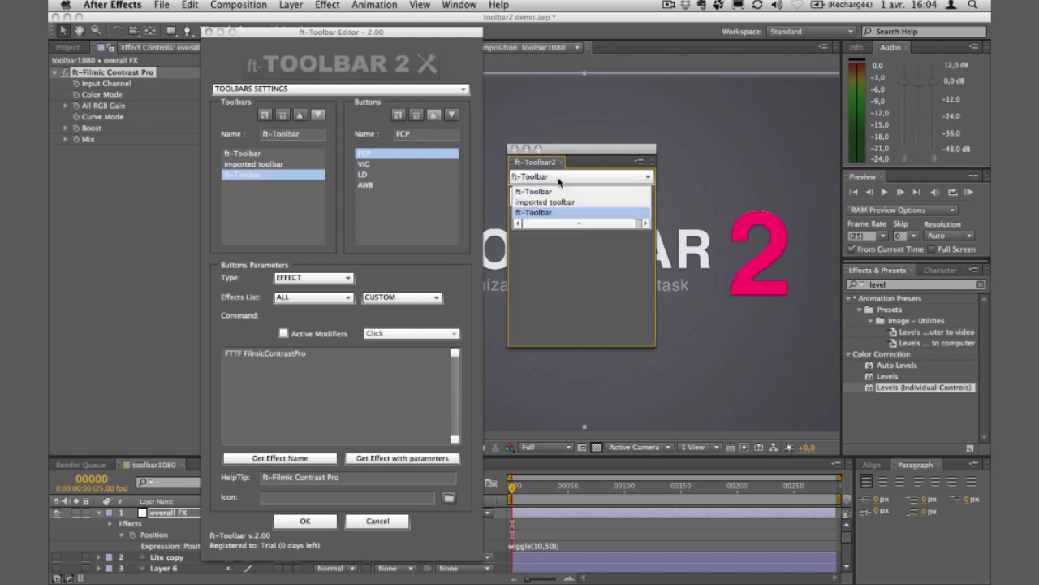
left_click(561, 201)
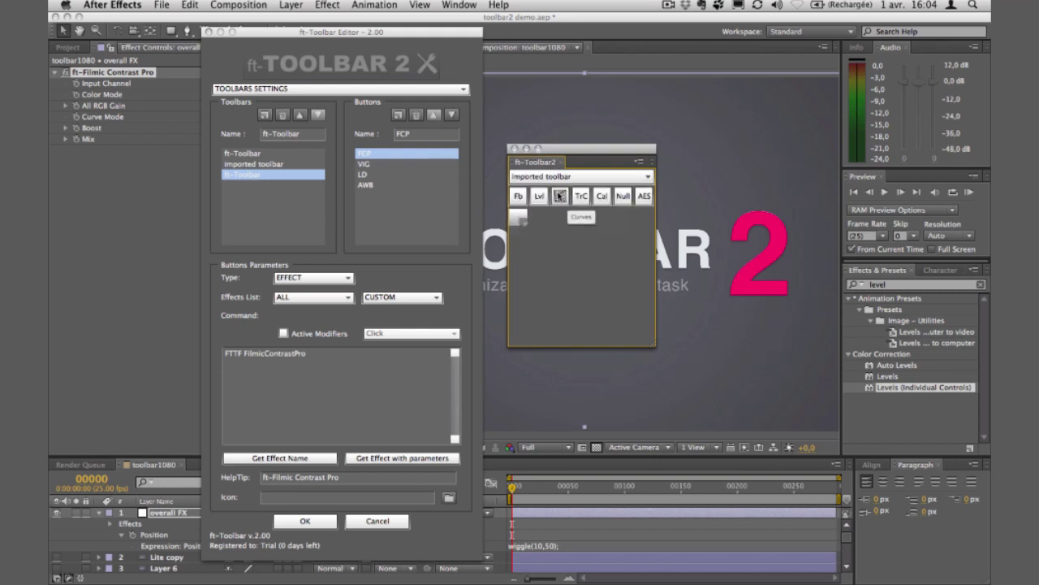
left_click(557, 176)
left_click(557, 191)
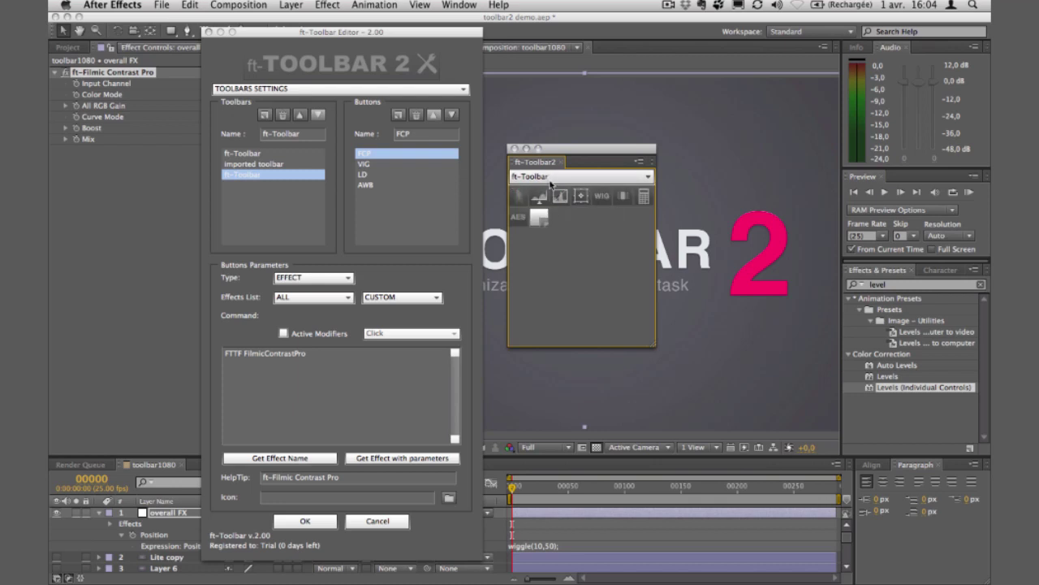
left_click(553, 177)
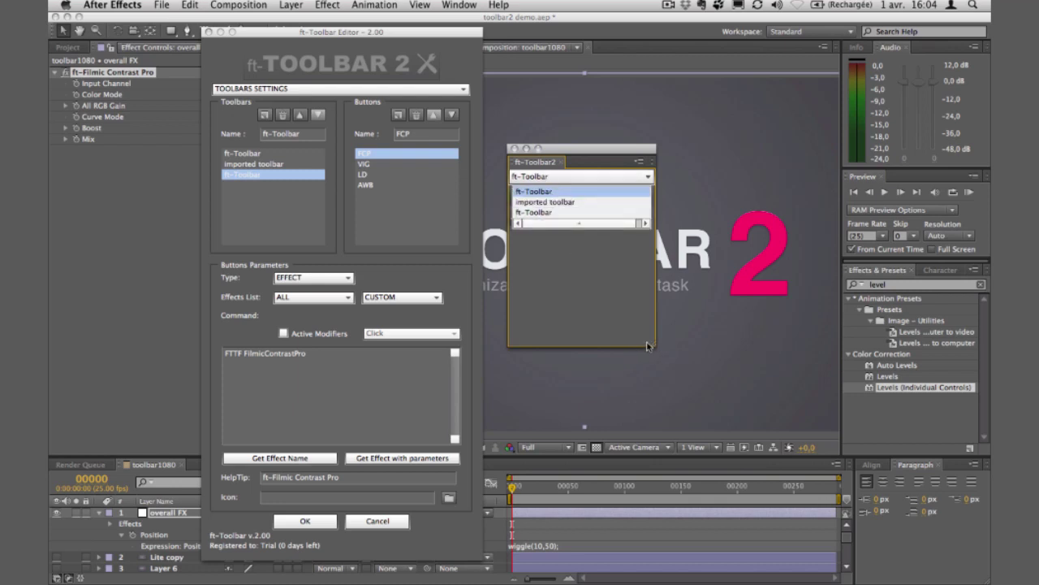
Step: Reshape the floating panel into a wide, short strip and show the toolbar with the FCP, VIG, LD and AWB buttons
left_click_drag(653, 345, 860, 229)
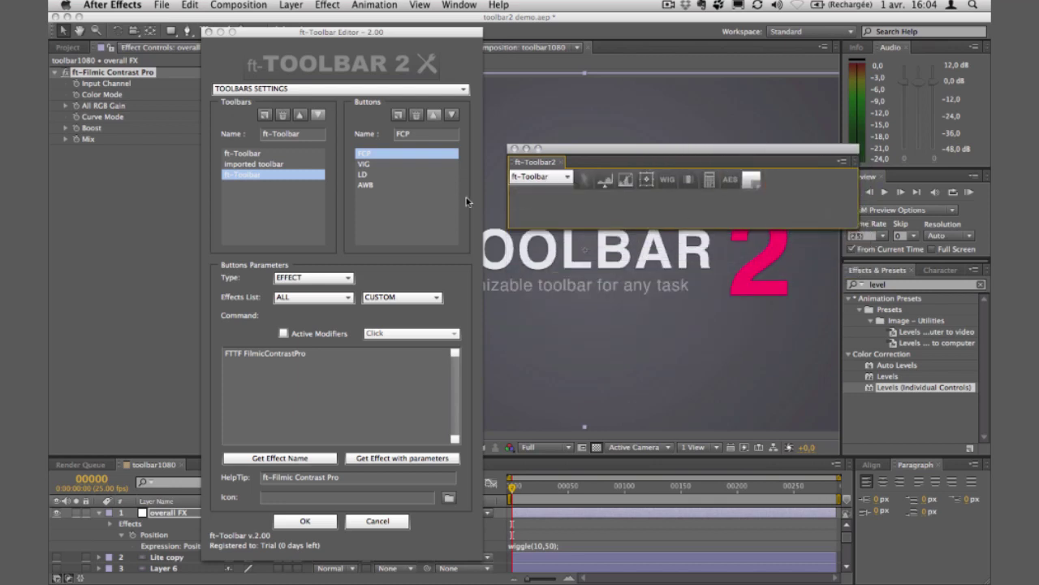
left_click(547, 177)
left_click(547, 208)
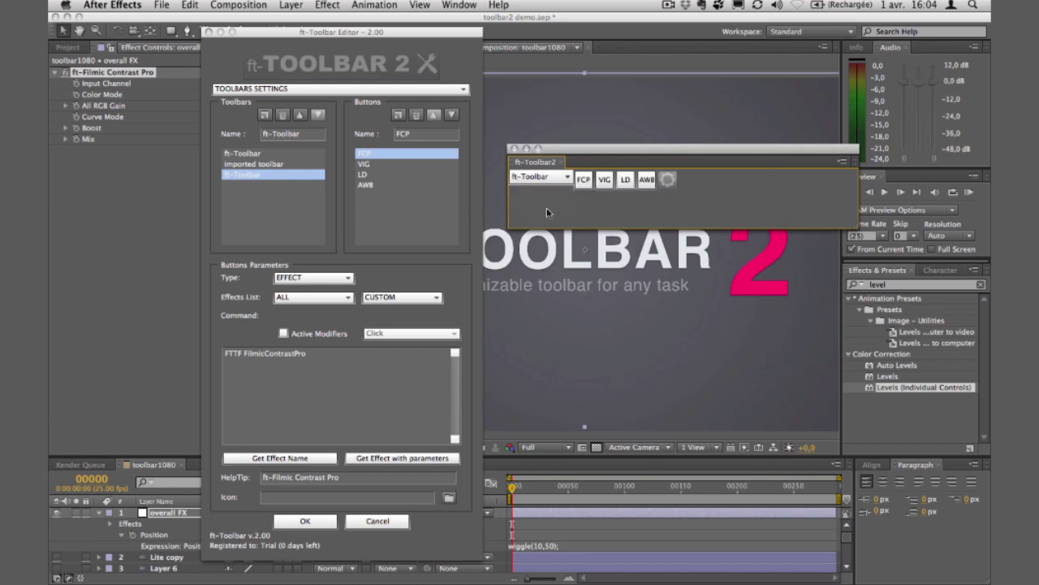
Step: Rename the toolbar containing the FCP, VIG, LD and AWB buttons as FTPLUGS in the editor
left_click(262, 166)
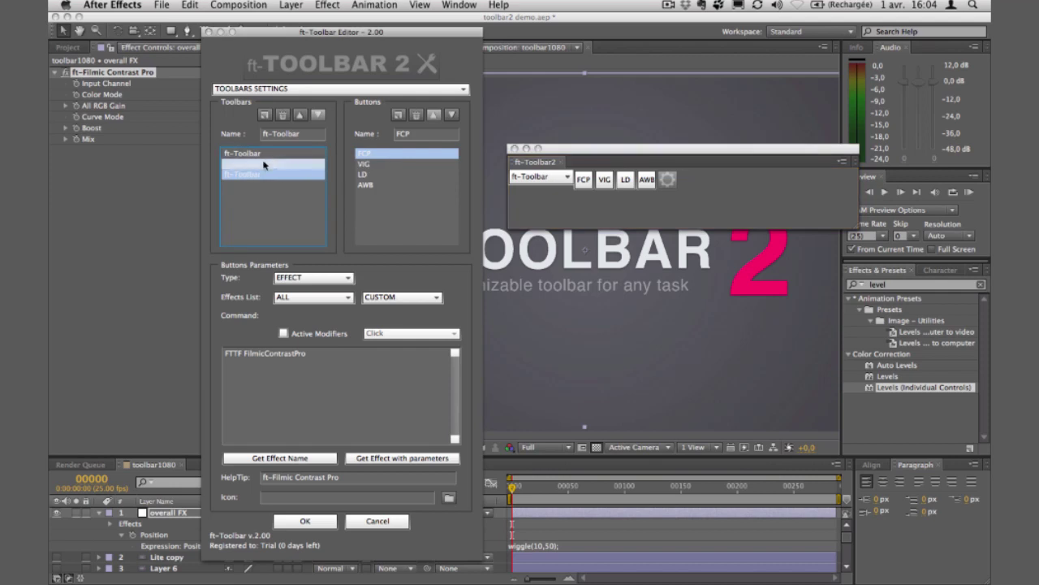
left_click(260, 154)
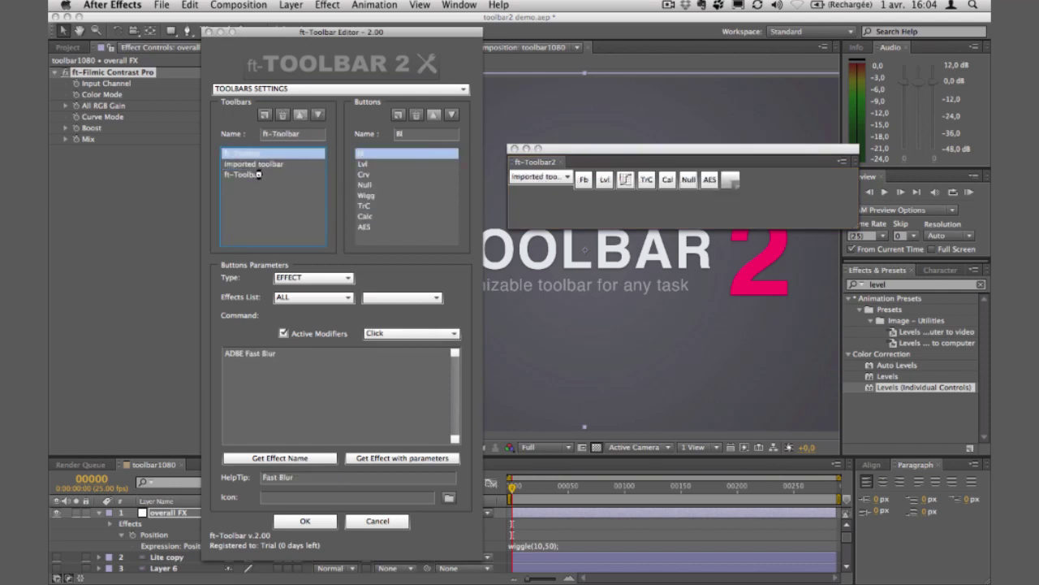
left_click(258, 173)
left_click_drag(305, 135, 252, 138)
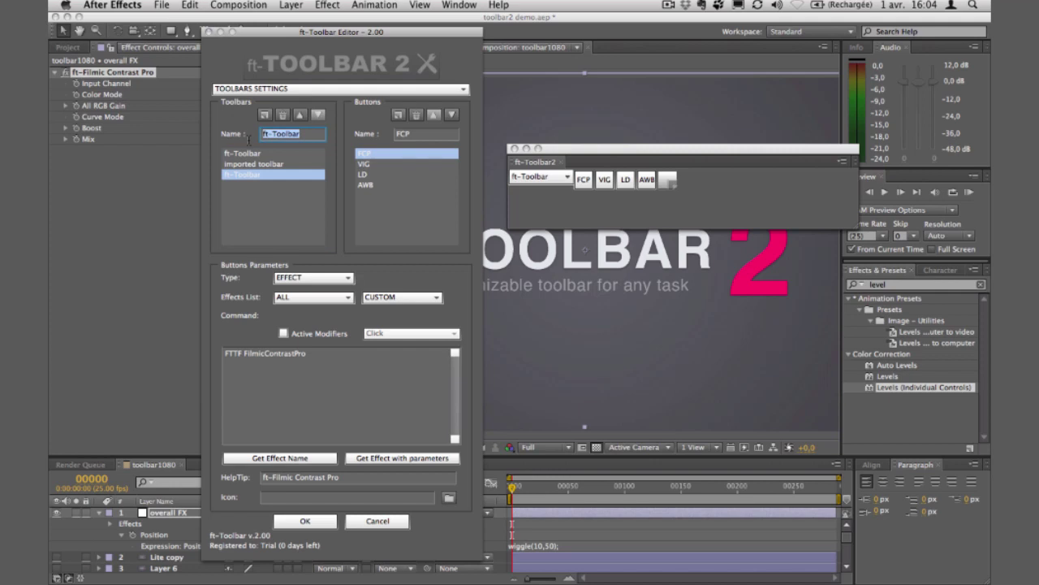
type("FTPLUGS")
key("Return")
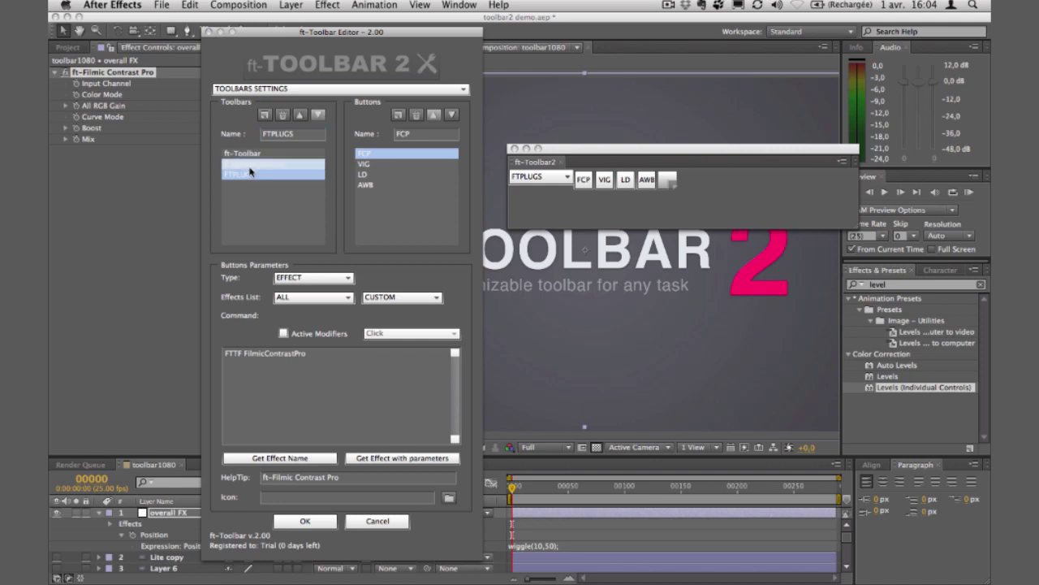
Step: Delete the toolbar named imported toolbar and select ft-Toolbar
left_click(253, 164)
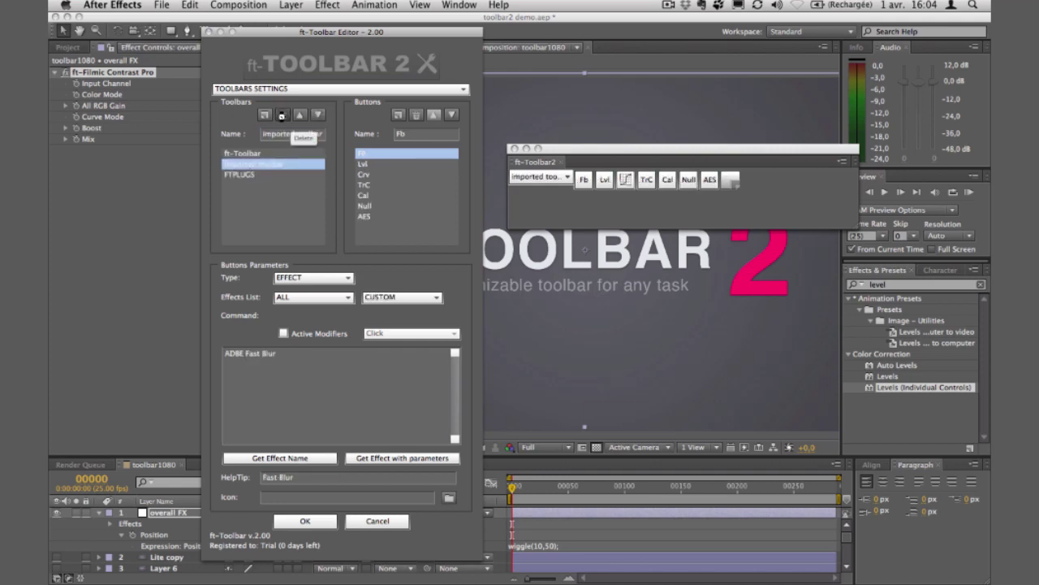
left_click(282, 115)
left_click(251, 154)
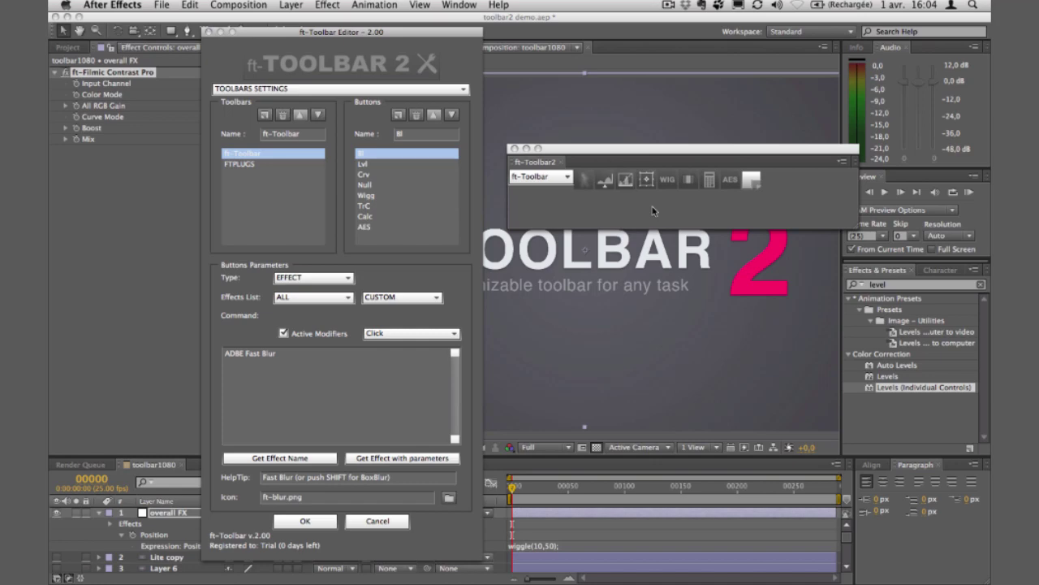
Step: Examine the type, command and modifier settings of ft-Toolbar's Bl, Lvl, Crv, Null and Wigg buttons
left_click(375, 174)
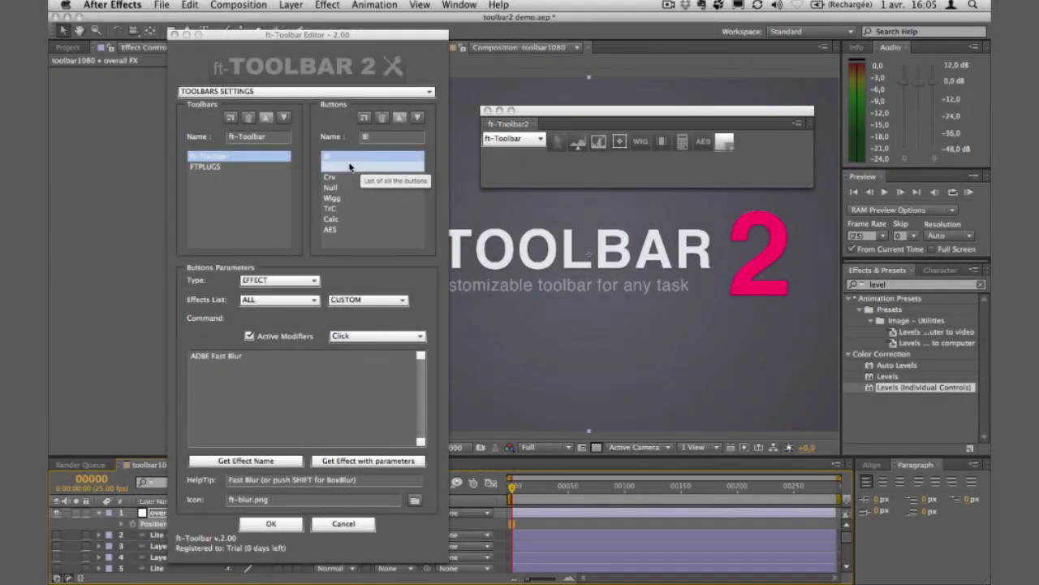
mouse_move(350, 166)
left_mouse_down()
mouse_move(343, 232)
mouse_move(341, 158)
left_mouse_up()
left_click(342, 189)
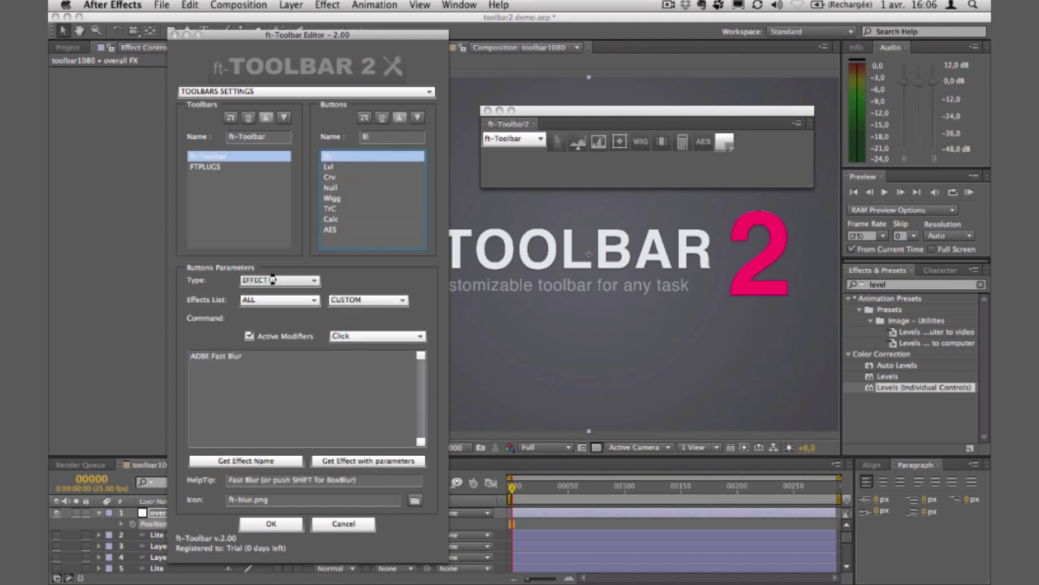
left_click(341, 166)
left_click_drag(341, 165, 341, 229)
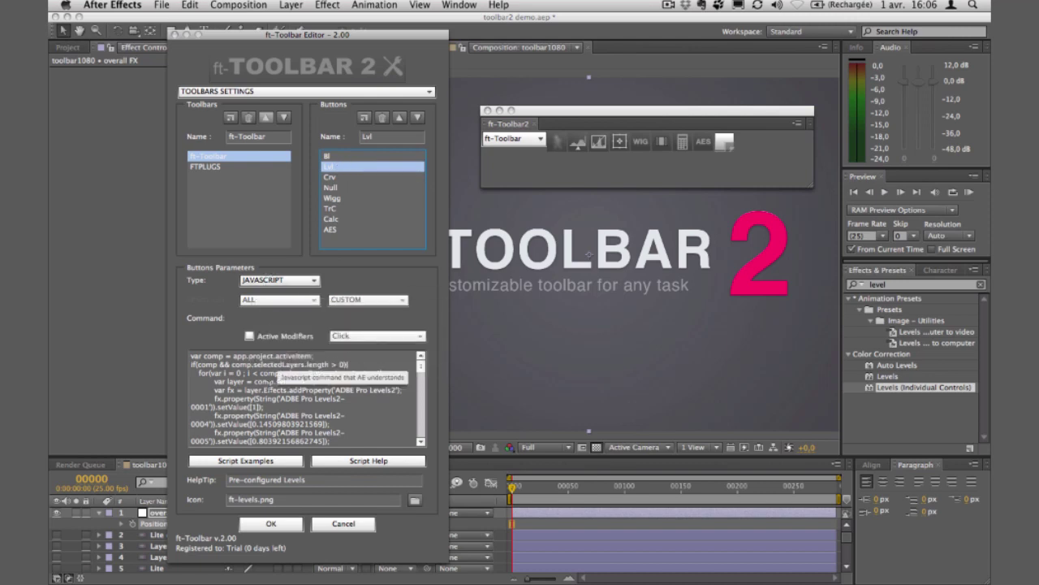
left_click_drag(343, 177, 344, 186)
left_click(343, 178)
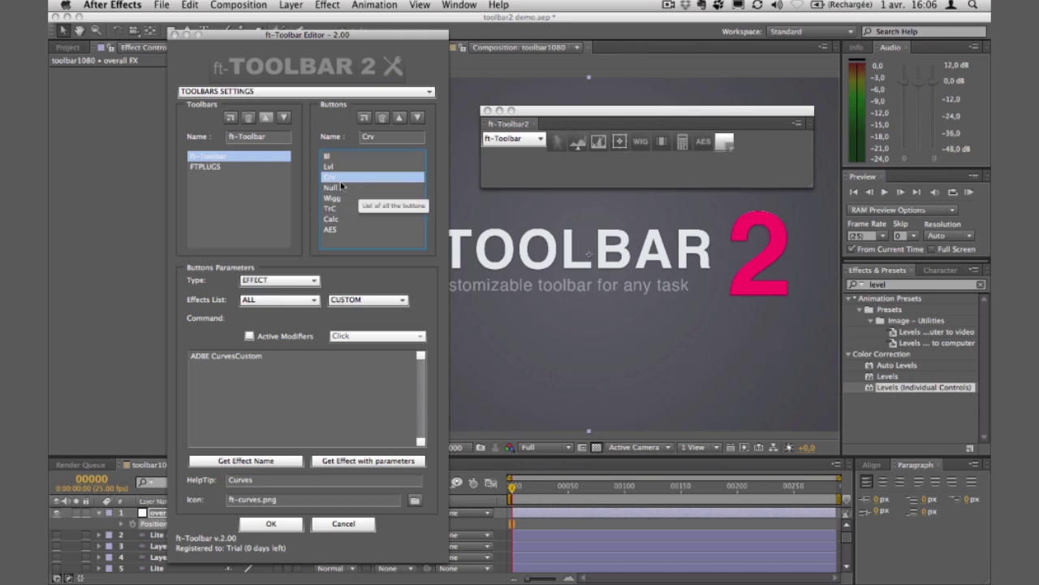
left_click(339, 187)
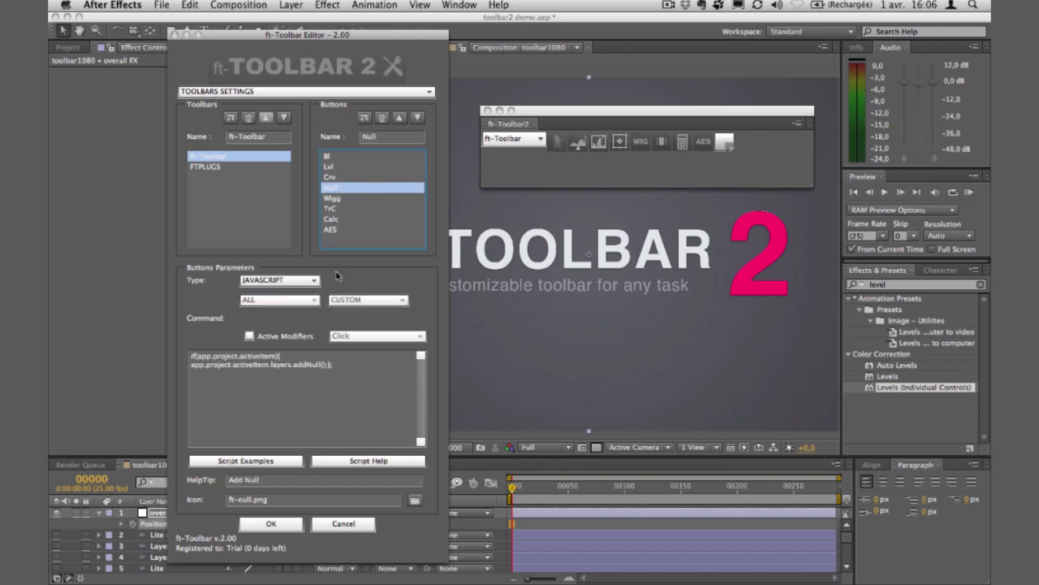
left_click(334, 197)
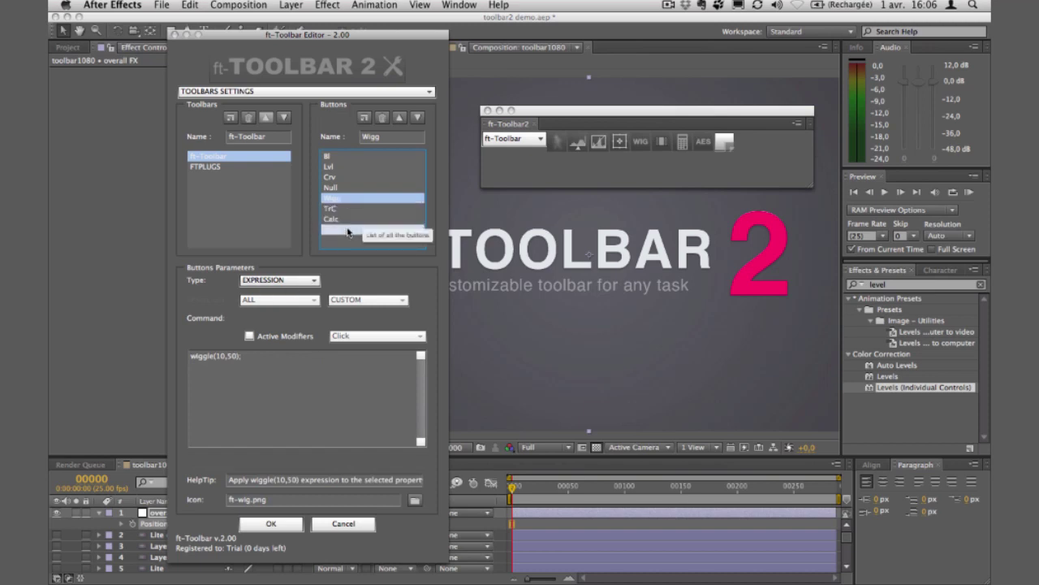
left_click(347, 161)
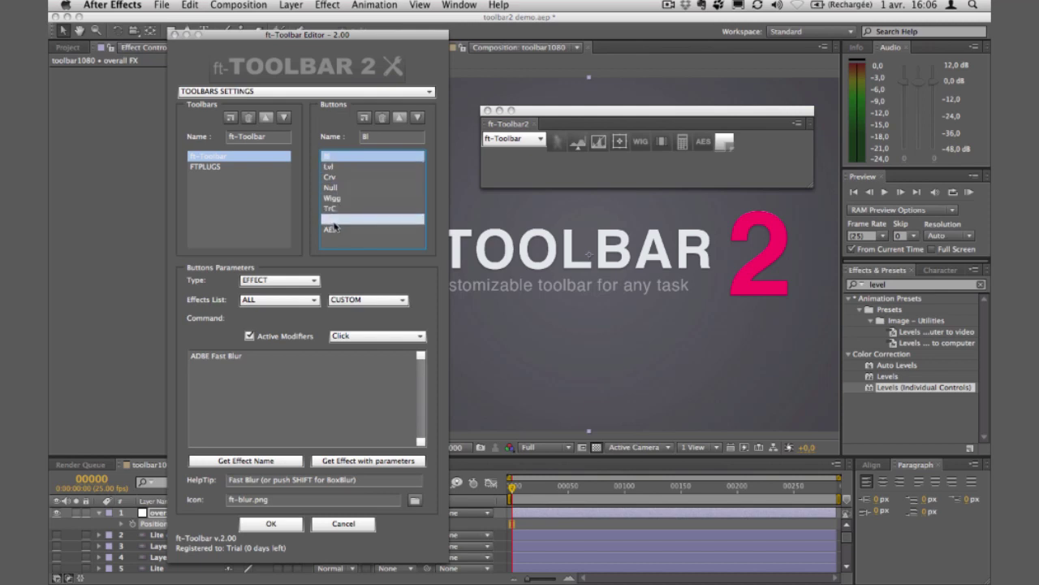
Step: Show the FTPLUGS toolbar, add a new toolbar, and move the new one to the start of the toolbars list
left_click(210, 166)
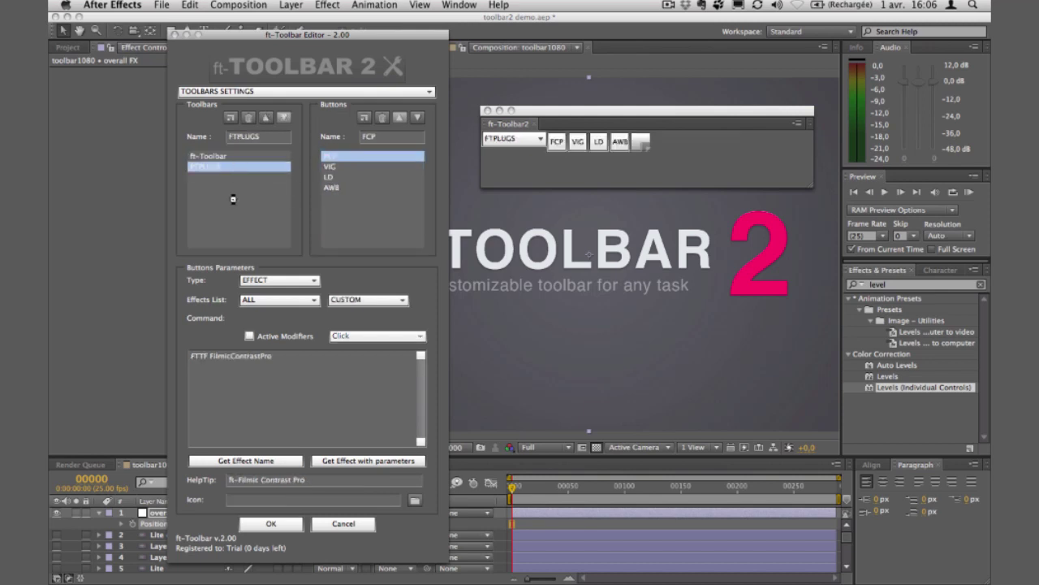
left_click(233, 119)
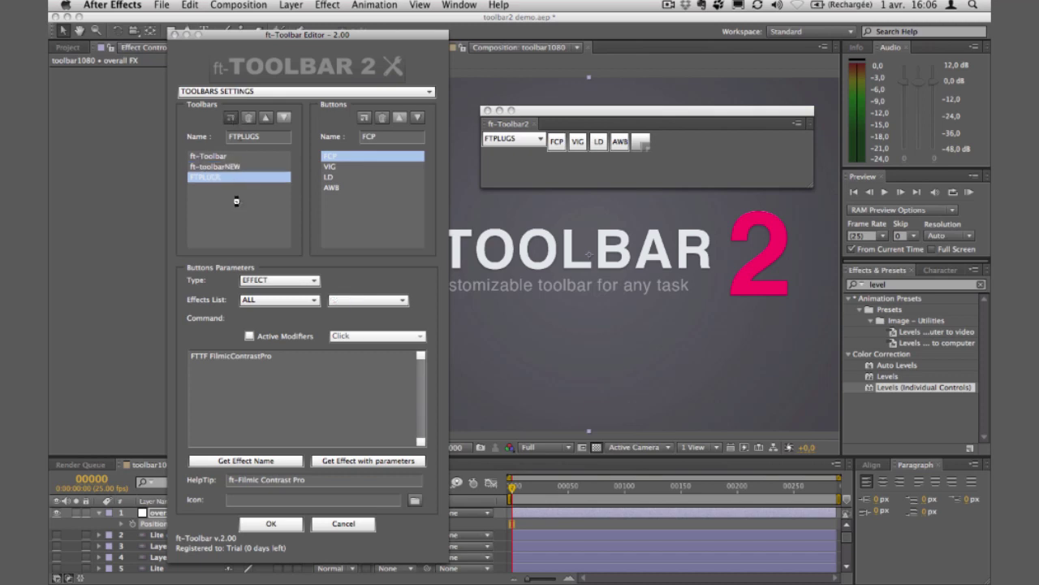
left_click(230, 167)
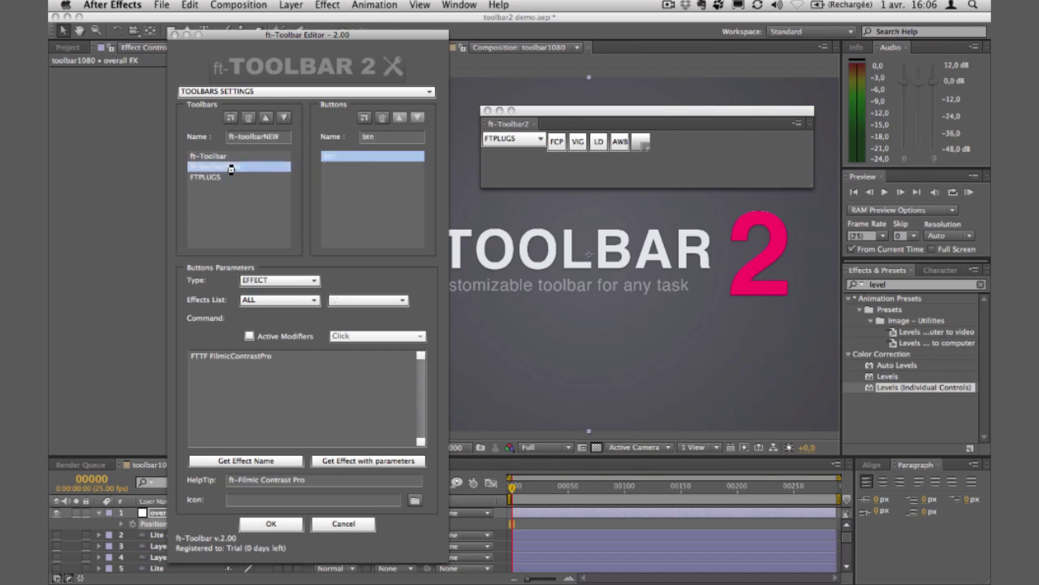
left_click(266, 117)
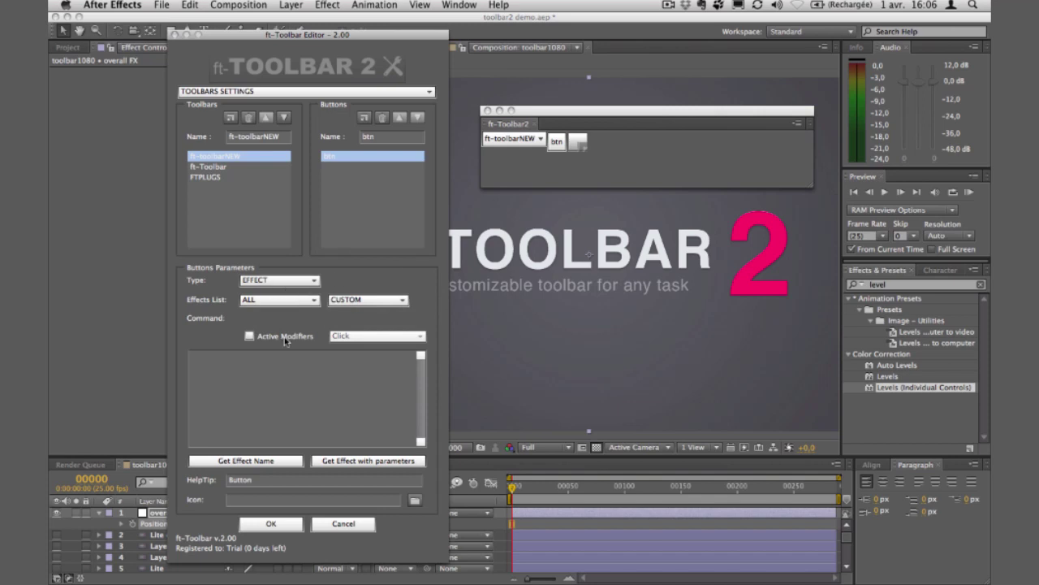
Step: Assign the Keylight (1.2) effect from the Keying category to the new button in ft-toolbarNEW
left_click(282, 299)
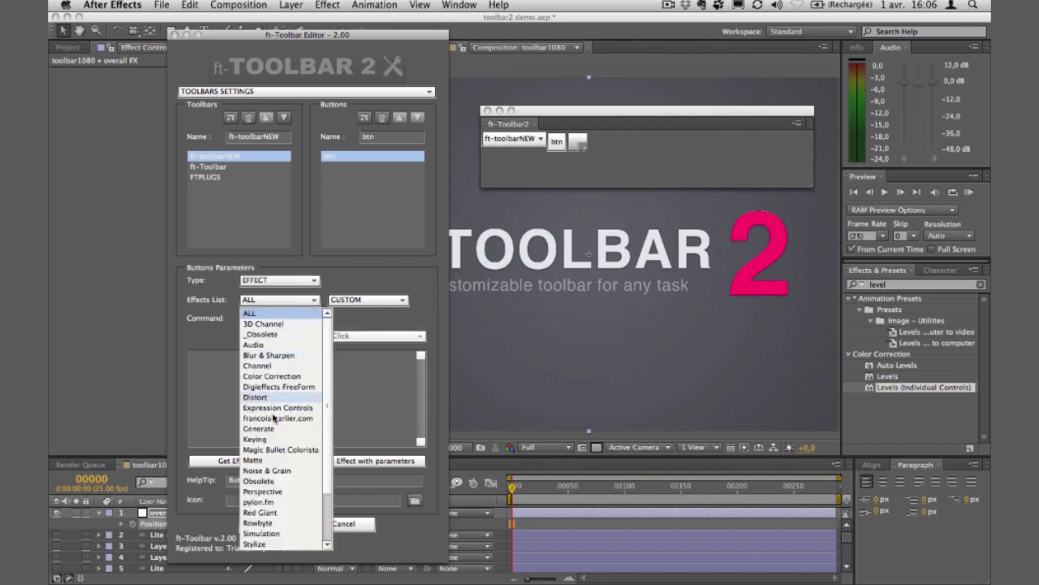
left_click(353, 300)
left_click(353, 300)
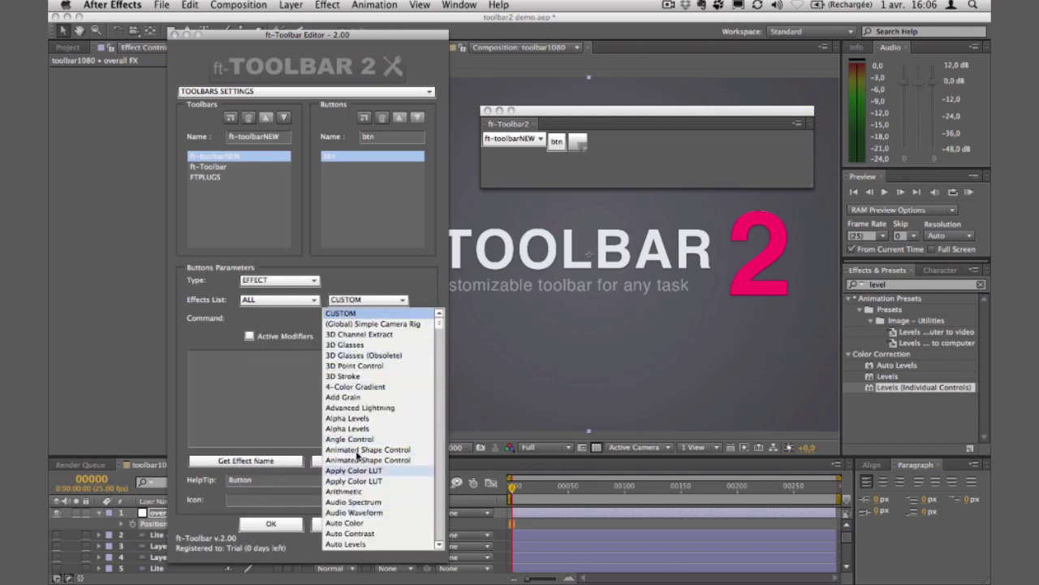
scroll(357, 456, "down", 1)
left_click(346, 297)
left_click(301, 303)
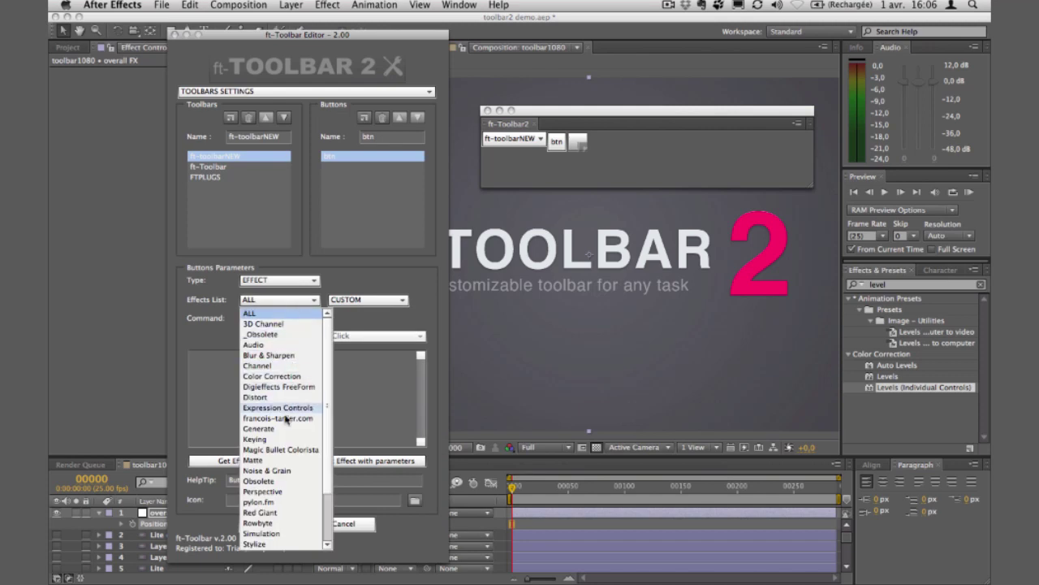
left_click(276, 439)
left_click(364, 298)
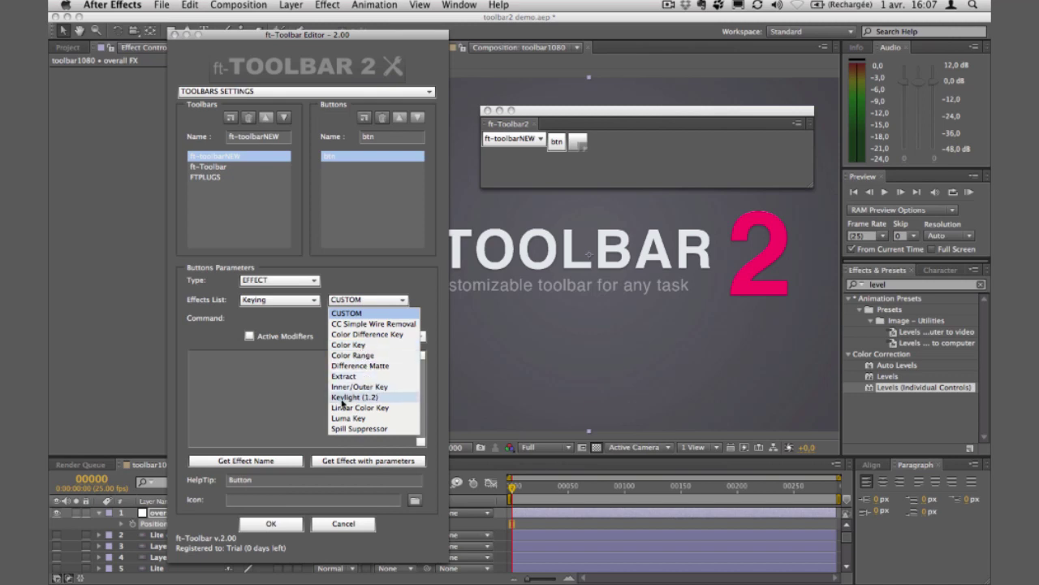
left_click(343, 398)
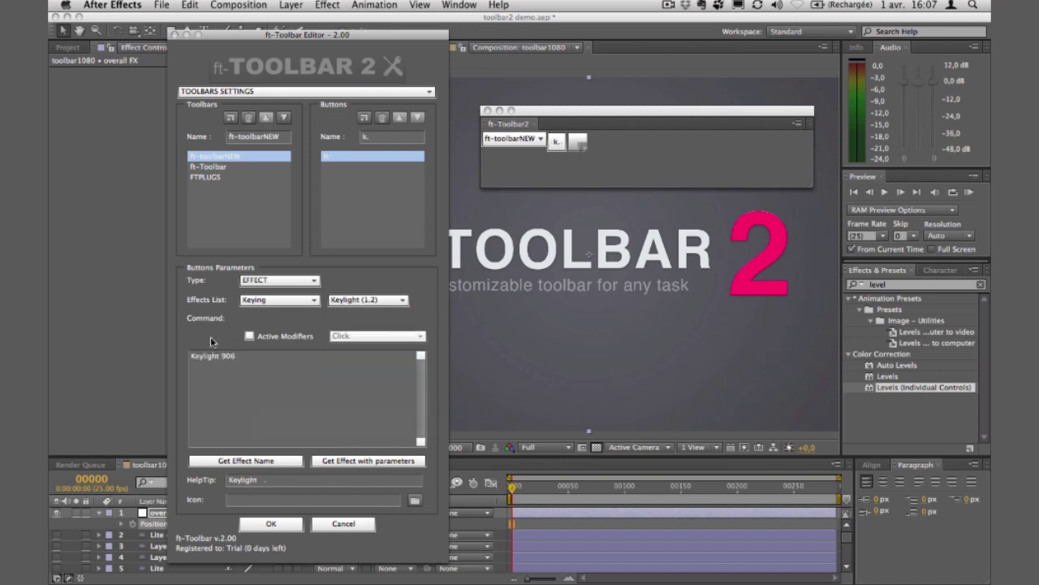
Step: Set the Keylight button's help tip to Keylight and rename the button KL
left_click_drag(240, 357, 190, 358)
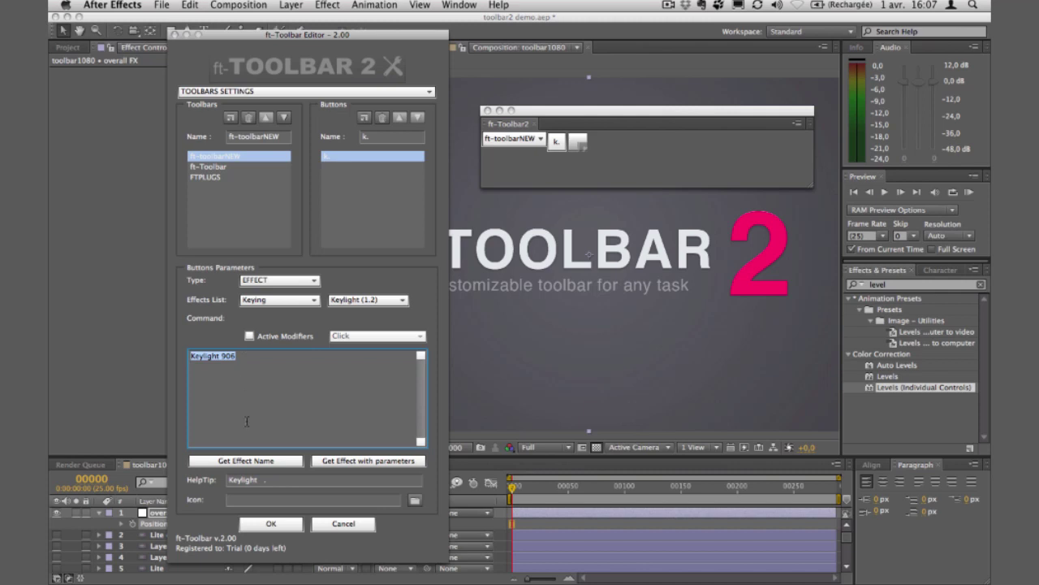
left_click(276, 481)
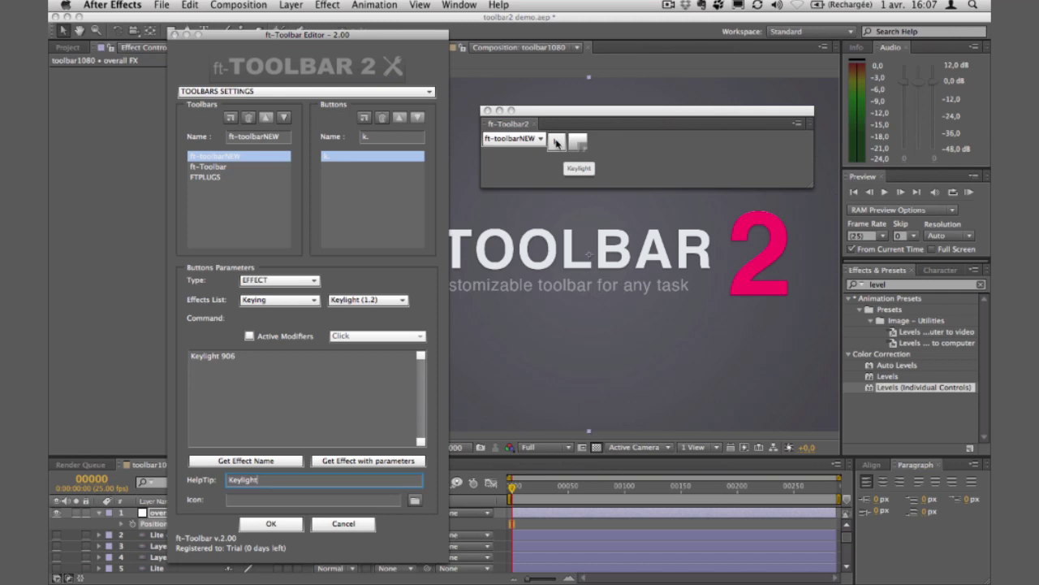
left_click(349, 159)
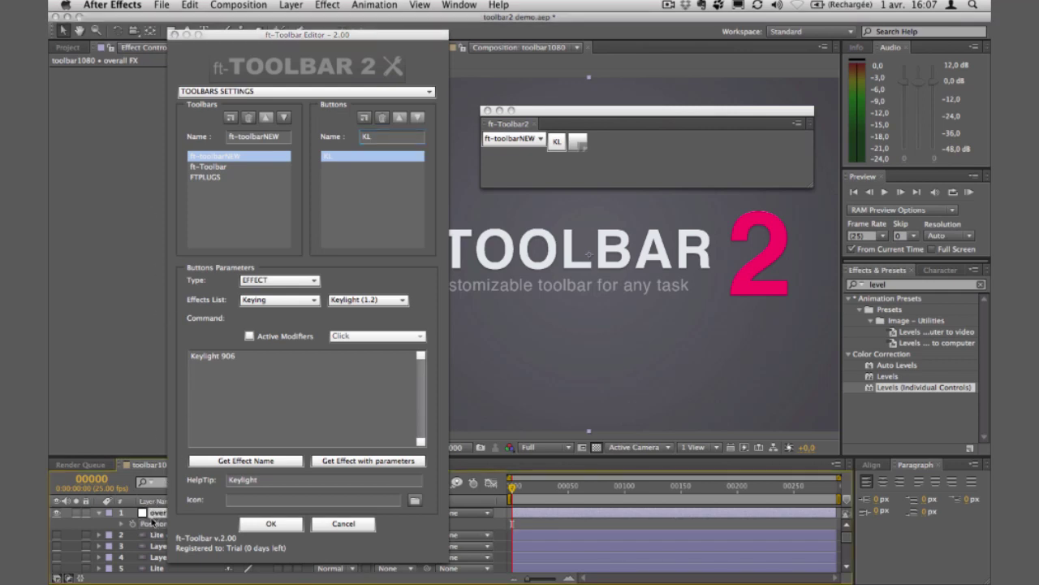
Step: Test the KL button by applying Keylight to the overall FX layer, and move the editor window to uncover the effect controls
left_click(559, 145)
left_click(559, 145)
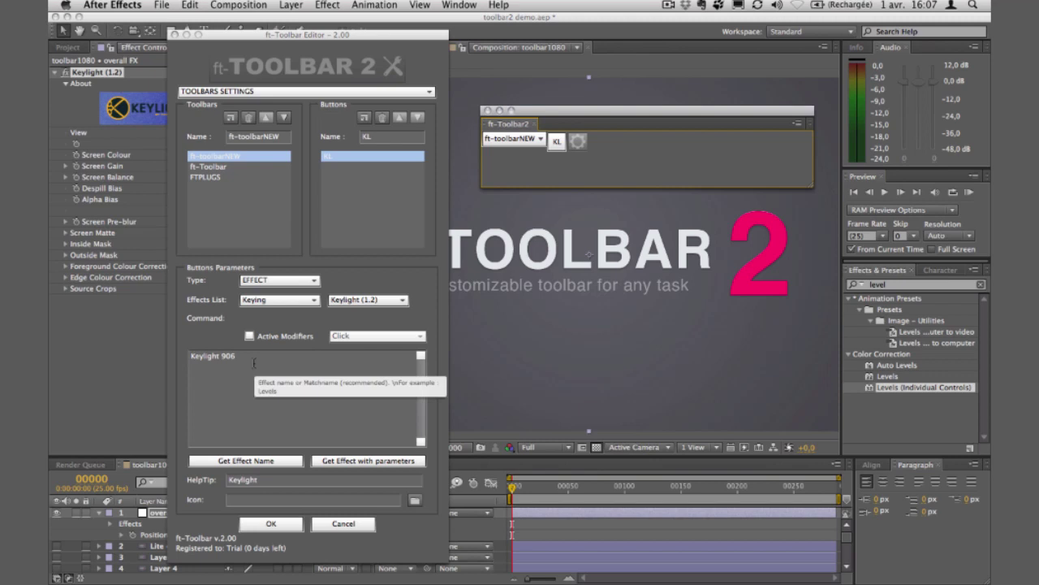
left_click_drag(254, 40, 292, 41)
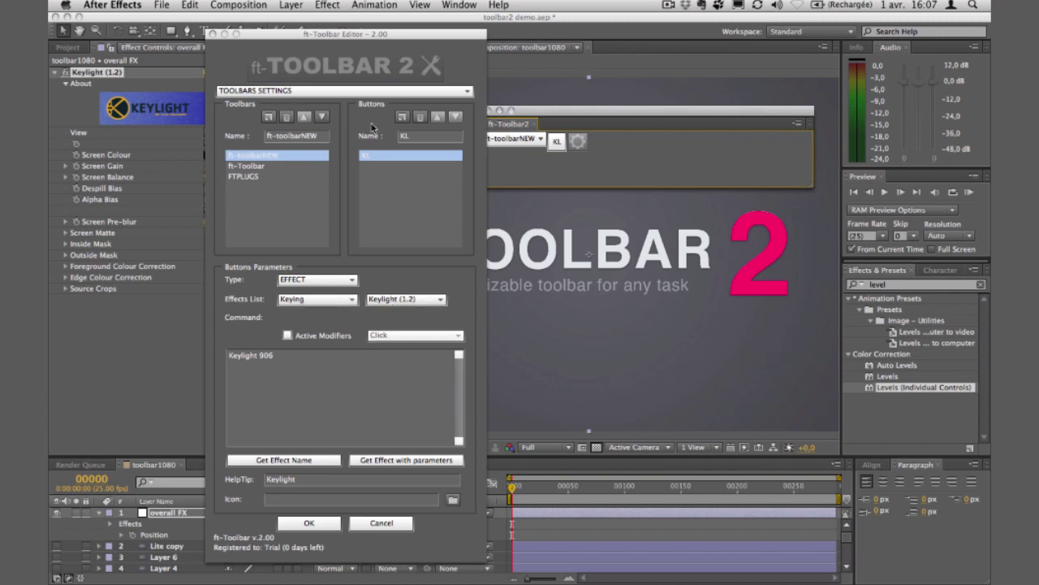
Step: Add another button to ft-toolbarNEW and remove the Keylight effect from the overall FX layer
left_click(402, 118)
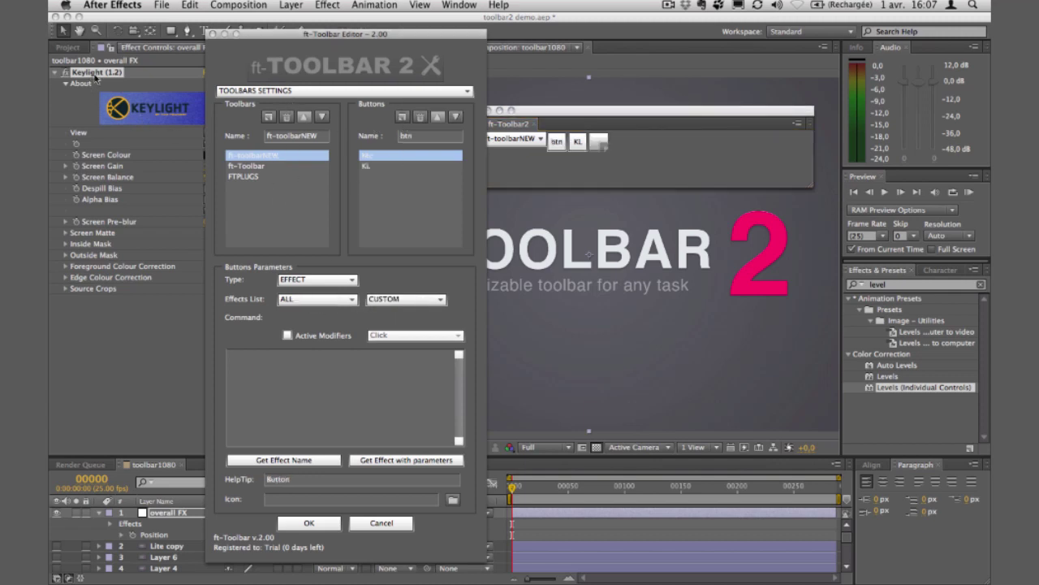
key("Delete")
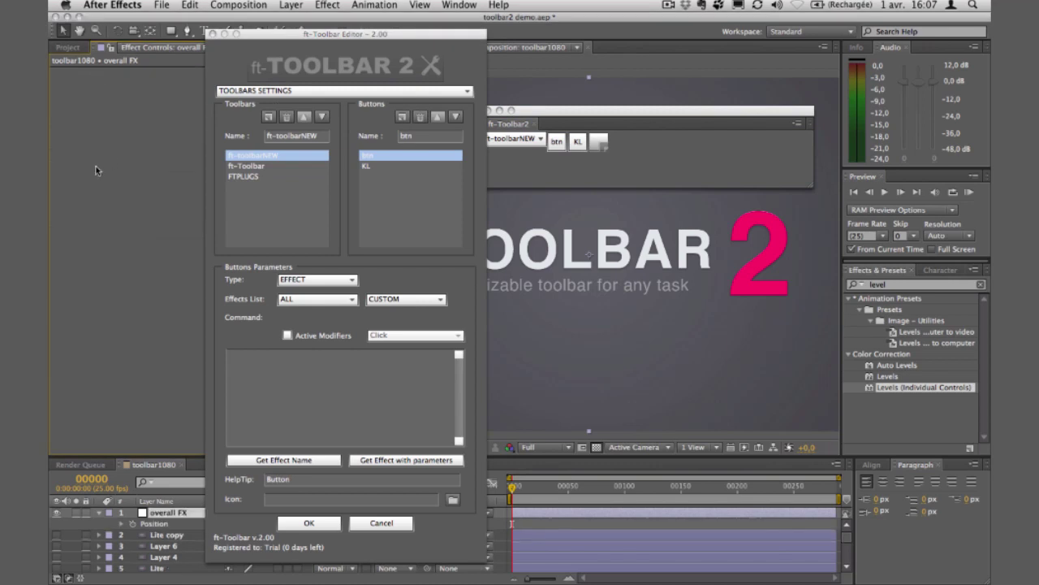
Step: Search the effects for "change" and apply Change to Color to the overall FX layer
left_click(895, 286)
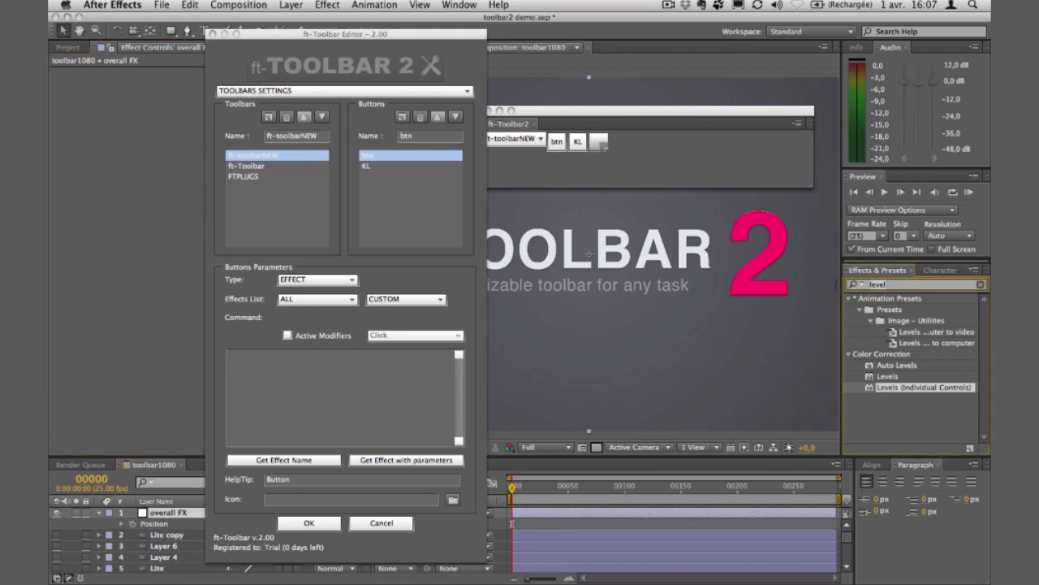
left_click(853, 284)
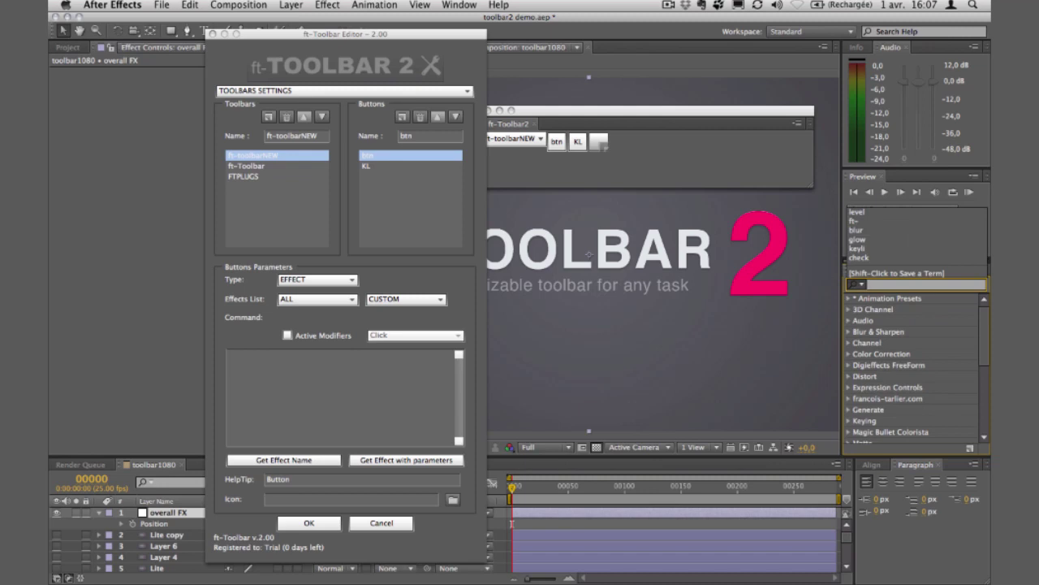
type("change")
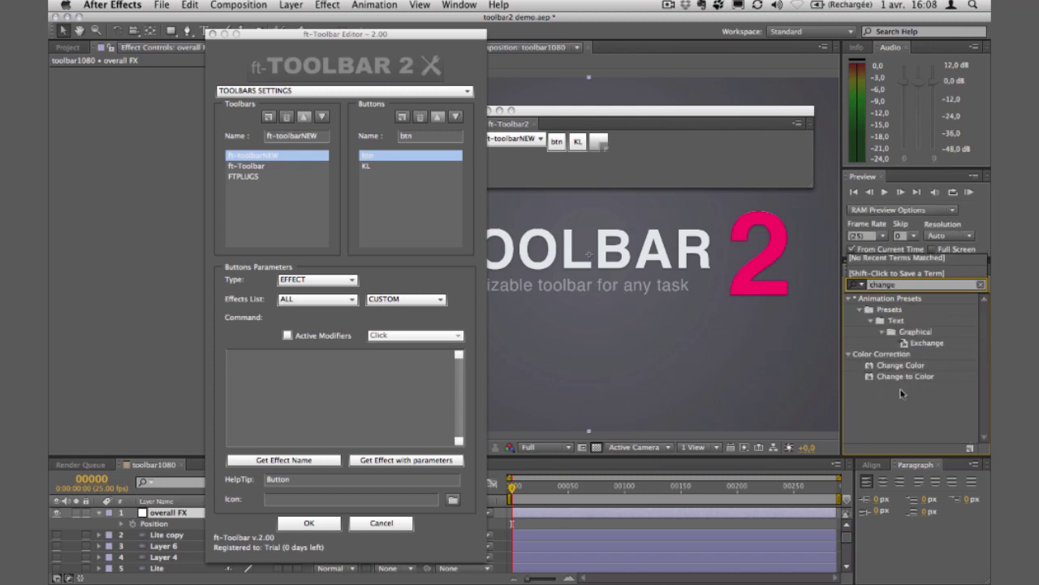
left_click_drag(899, 379, 174, 517)
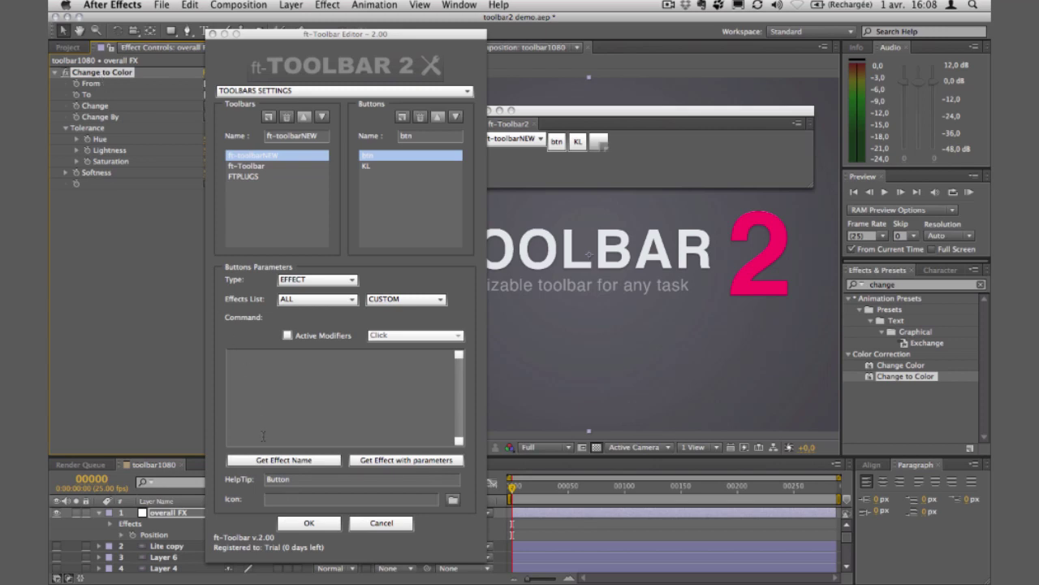
Step: Load the name of the layer's Change to Color effect into the new button and check its command and help tip
left_click(276, 460)
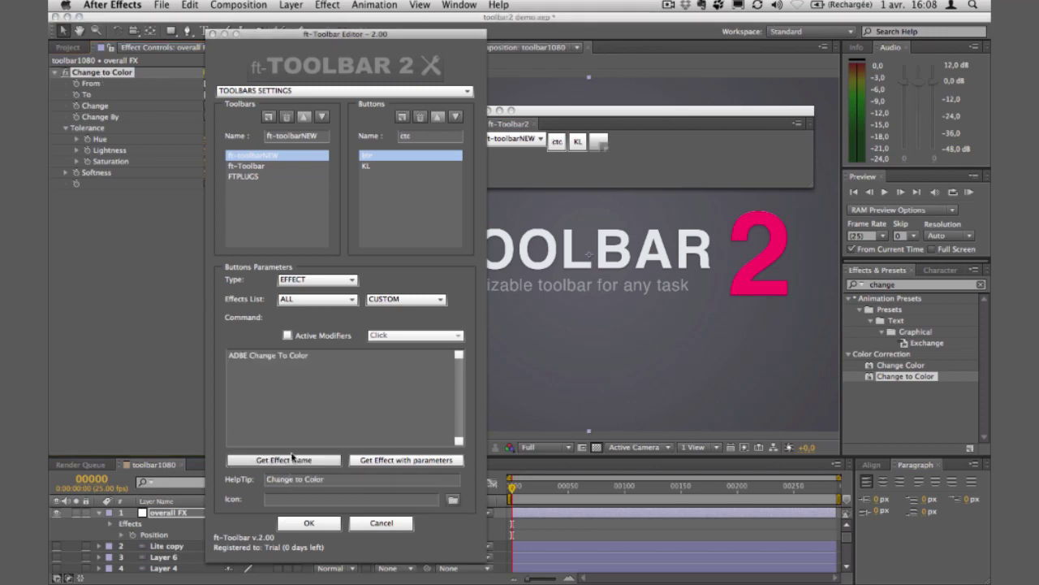
left_click_drag(312, 357, 228, 361)
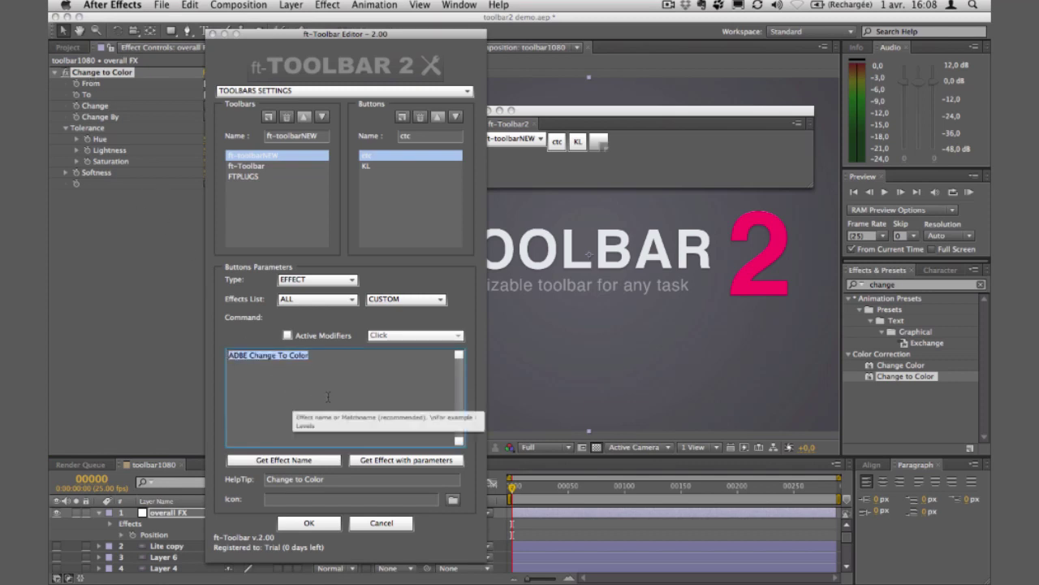
left_click(301, 382)
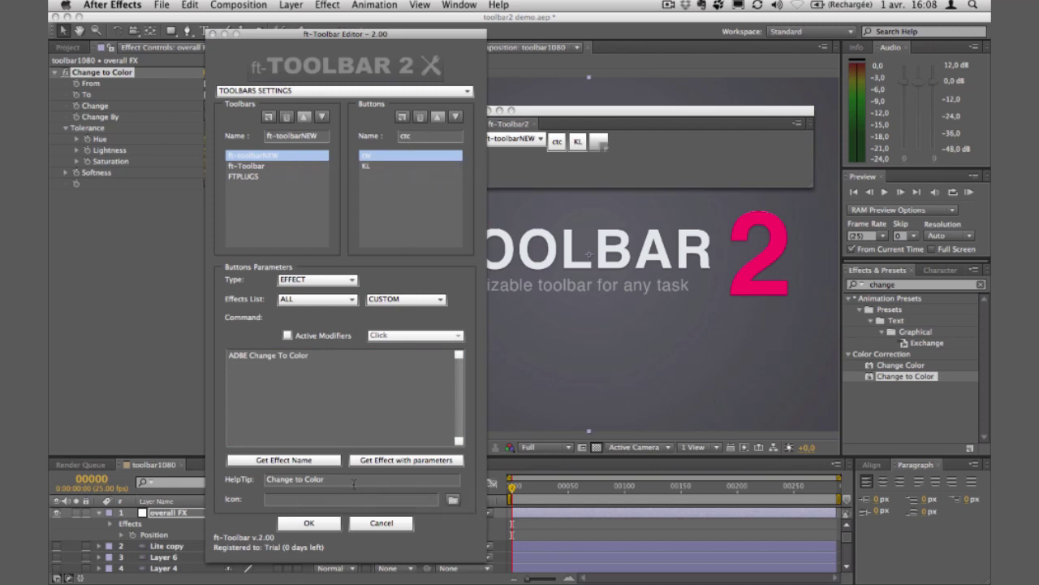
left_click_drag(357, 481, 260, 480)
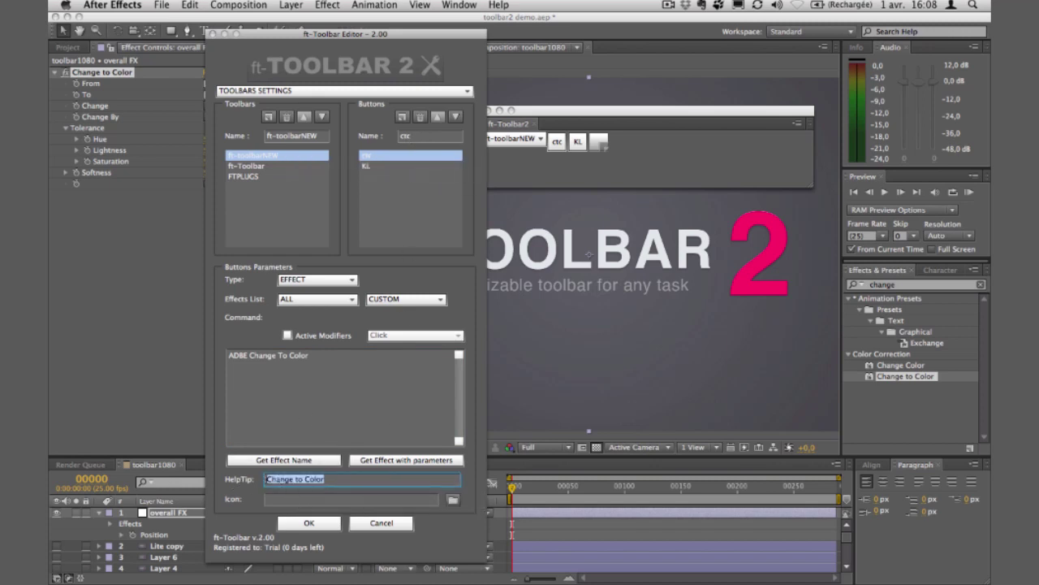
Step: Rename the Change to Color button c2c and remove the Change to Color effect from the overall FX layer
left_click(411, 154)
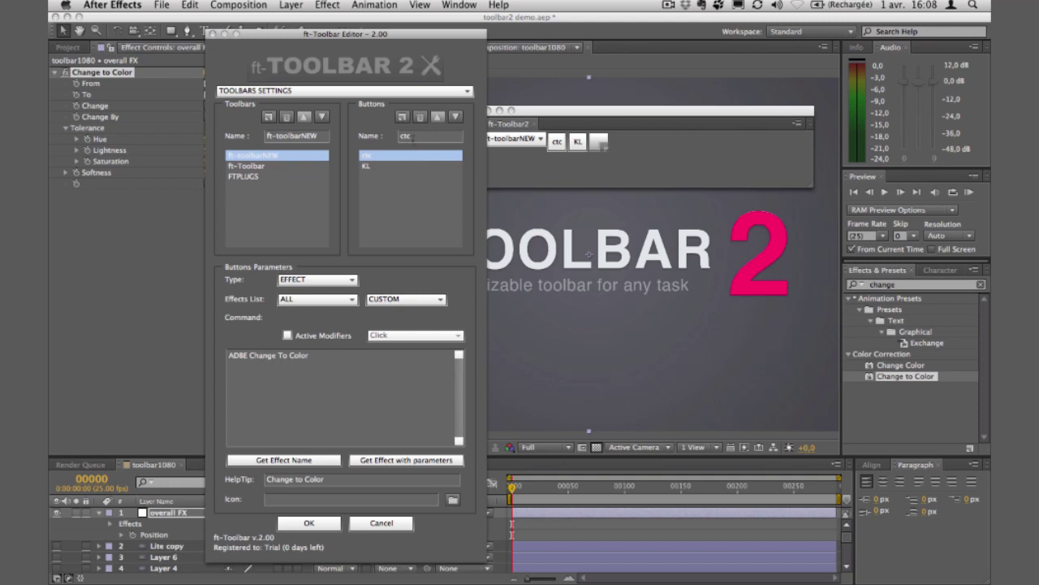
left_click_drag(415, 136, 396, 135)
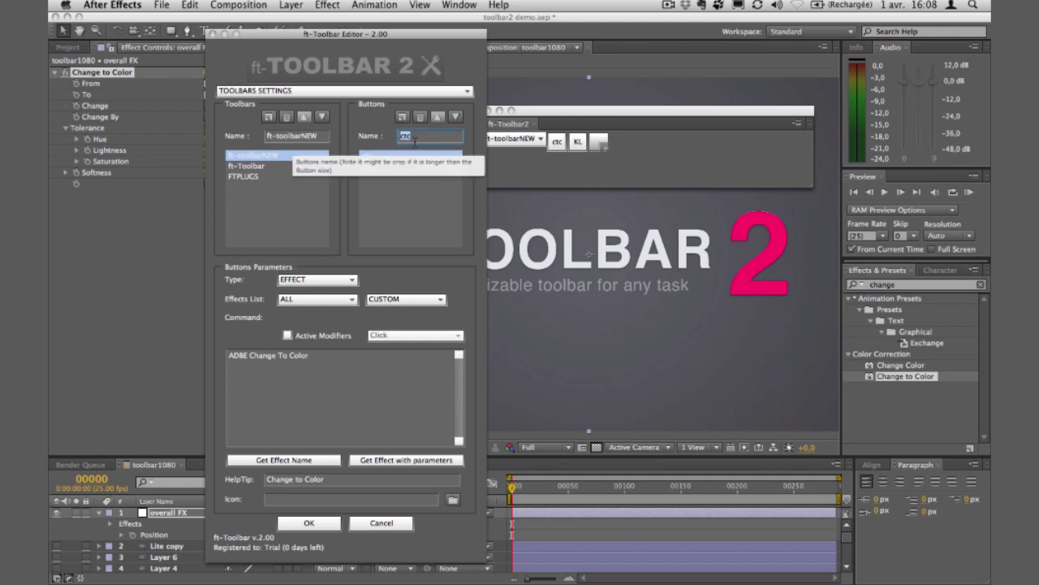
left_click(416, 155)
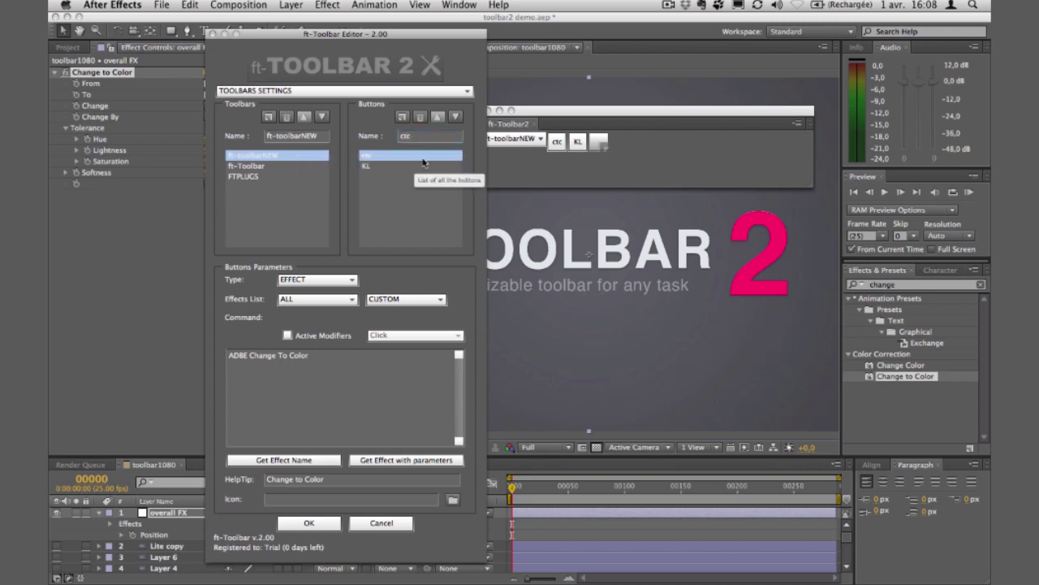
left_click(405, 136)
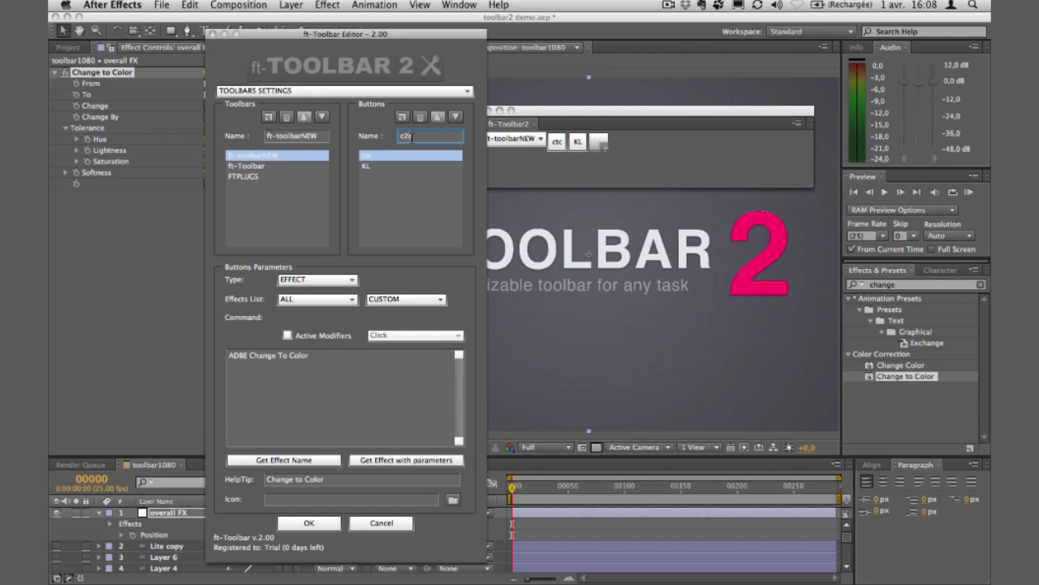
key("Return")
key("Delete")
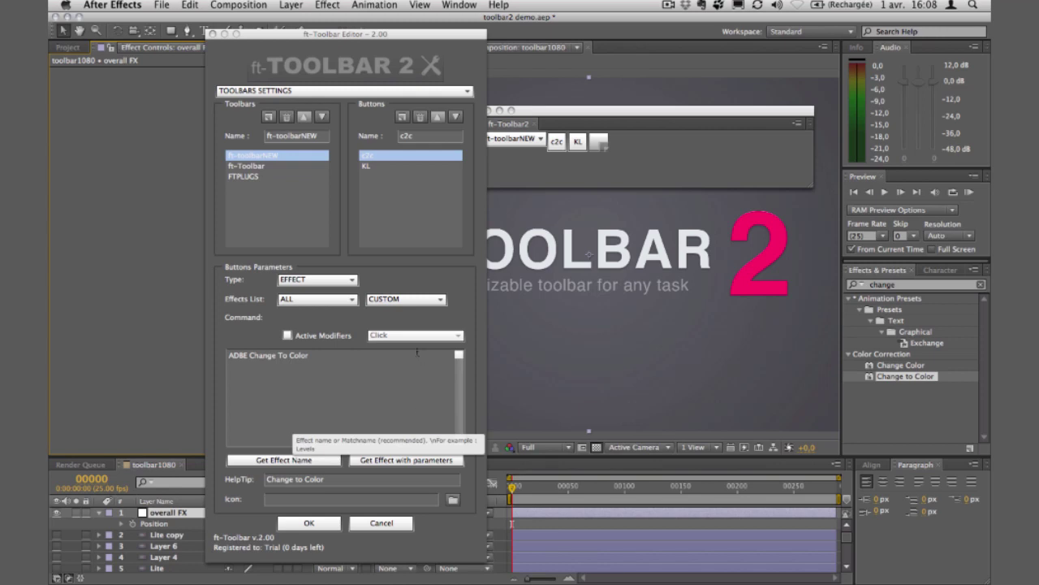
Step: Add a third button to the ft-toolbarNEW toolbar
left_click(279, 160)
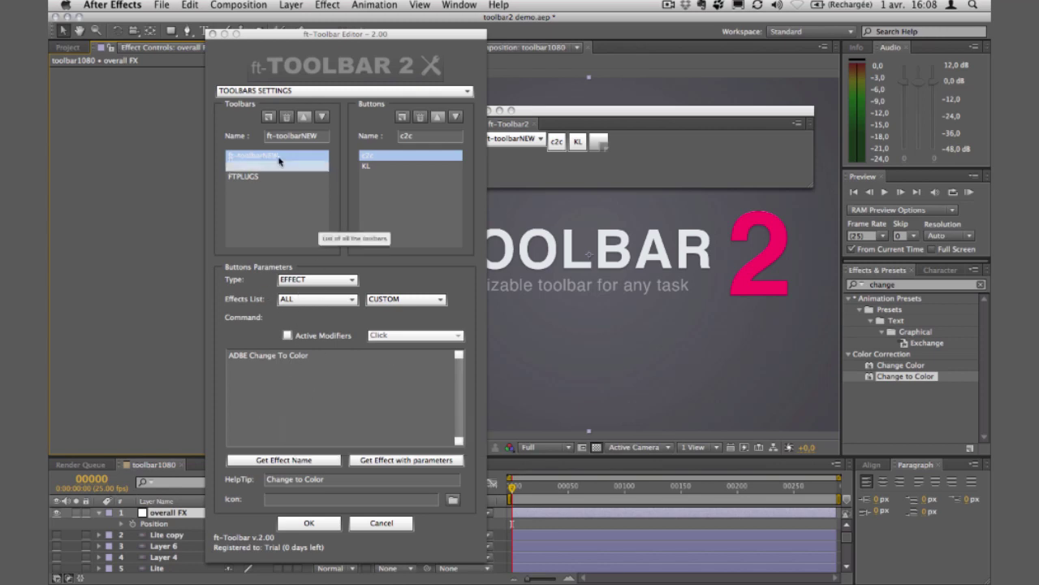
left_click(372, 133)
left_click(402, 116)
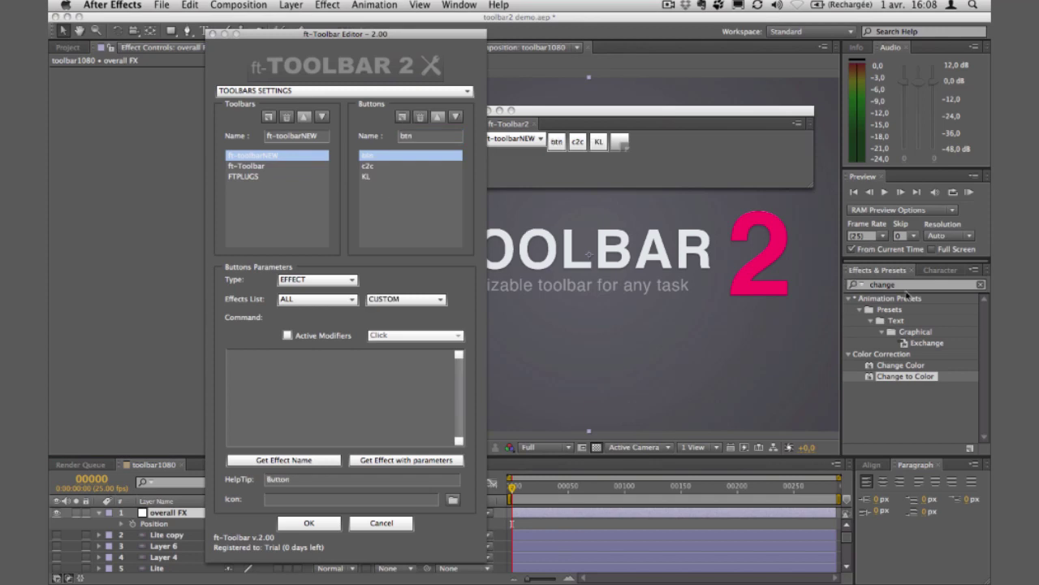
Step: Clear the effects search and apply ft-Vignetting from the francois-tarlier.com category to the overall FX layer
left_click(910, 284)
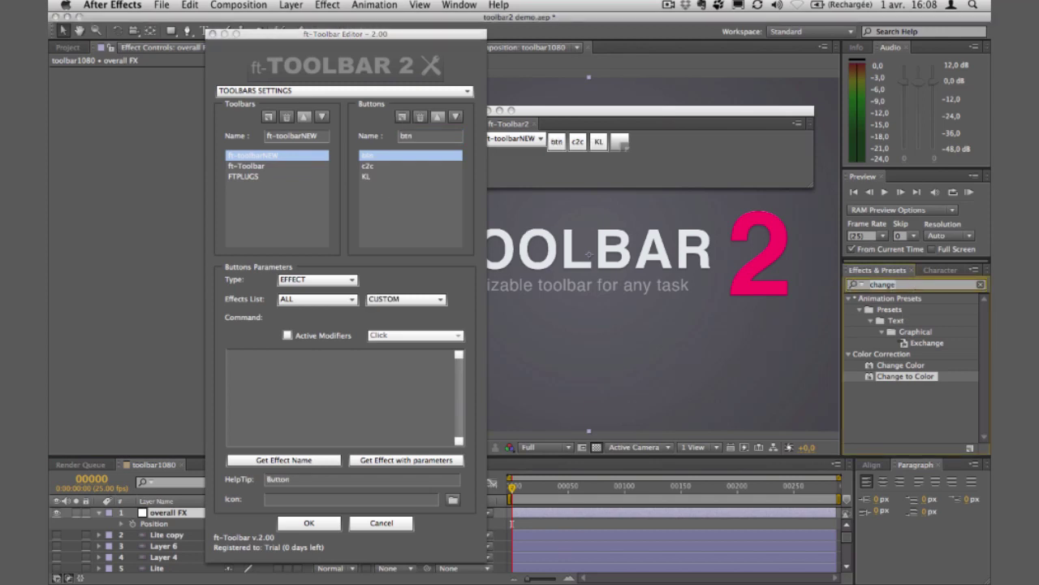
key("BackSpace")
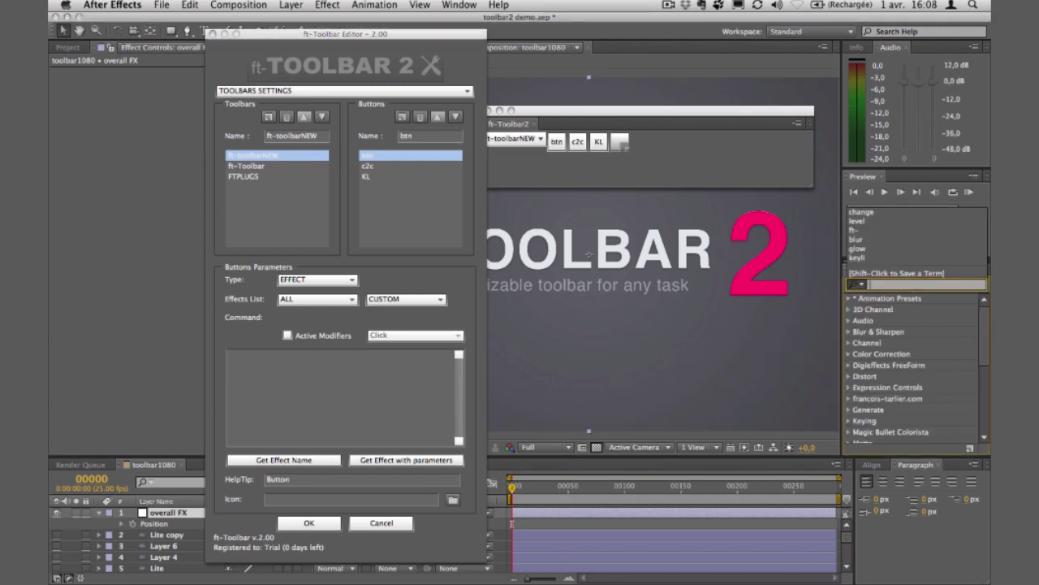
left_click(888, 395)
scroll(889, 396, "down", 3)
scroll(890, 398, "up", 2)
left_click(851, 342)
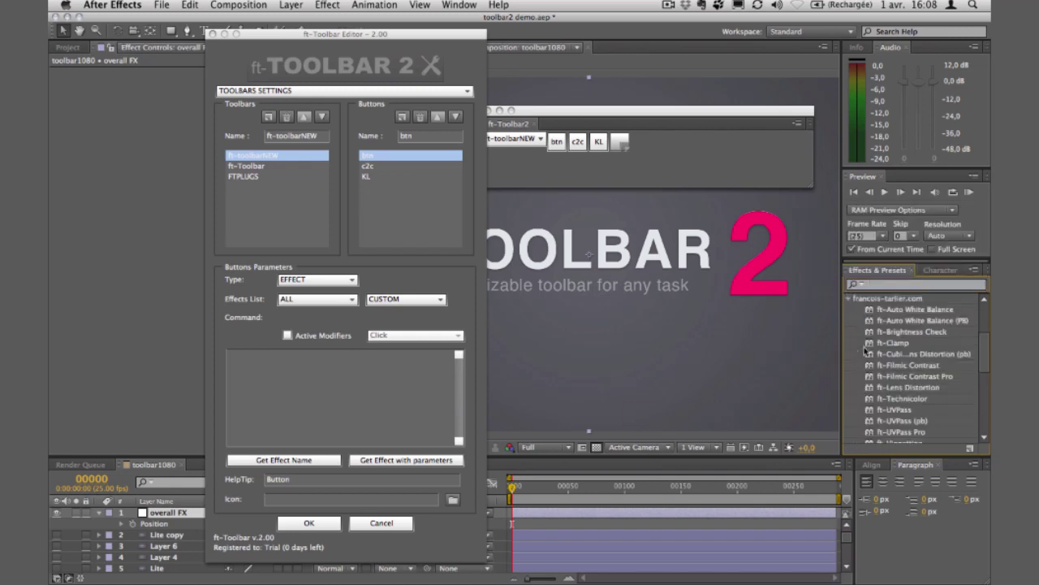
scroll(924, 388, "down", 2)
left_click(911, 404)
left_click_drag(912, 403, 573, 273)
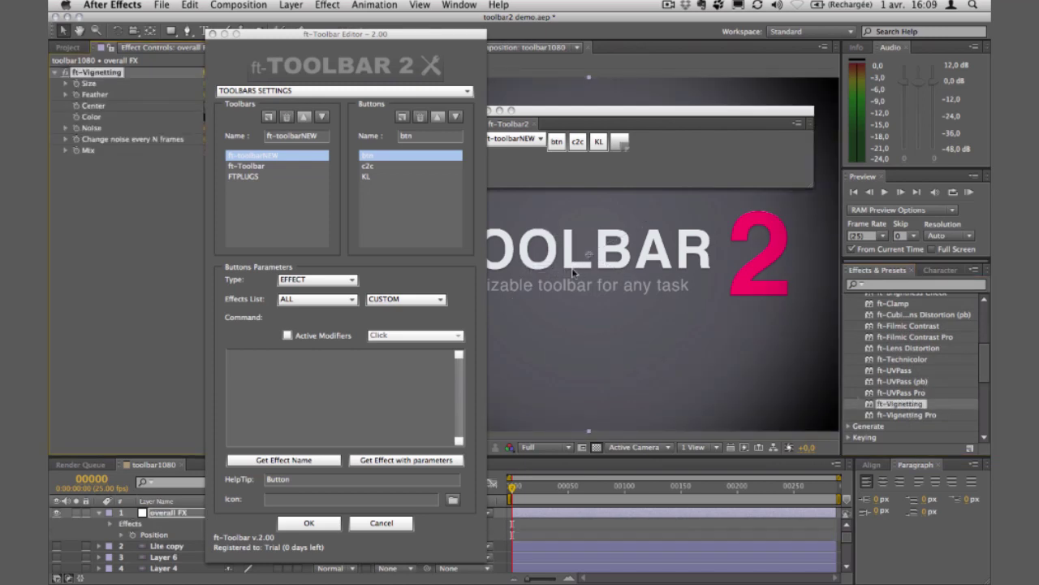
Step: Move the floating ft-Toolbar2 panel below the composition image and bring the whole vignetted frame into view
left_click_drag(643, 114, 625, 238)
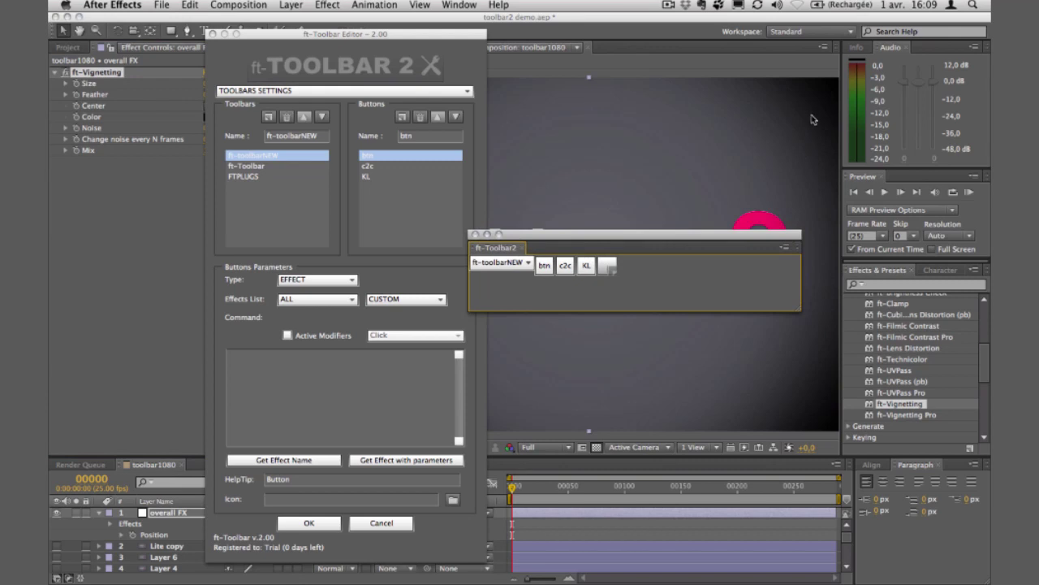
scroll(658, 374, "down", 2)
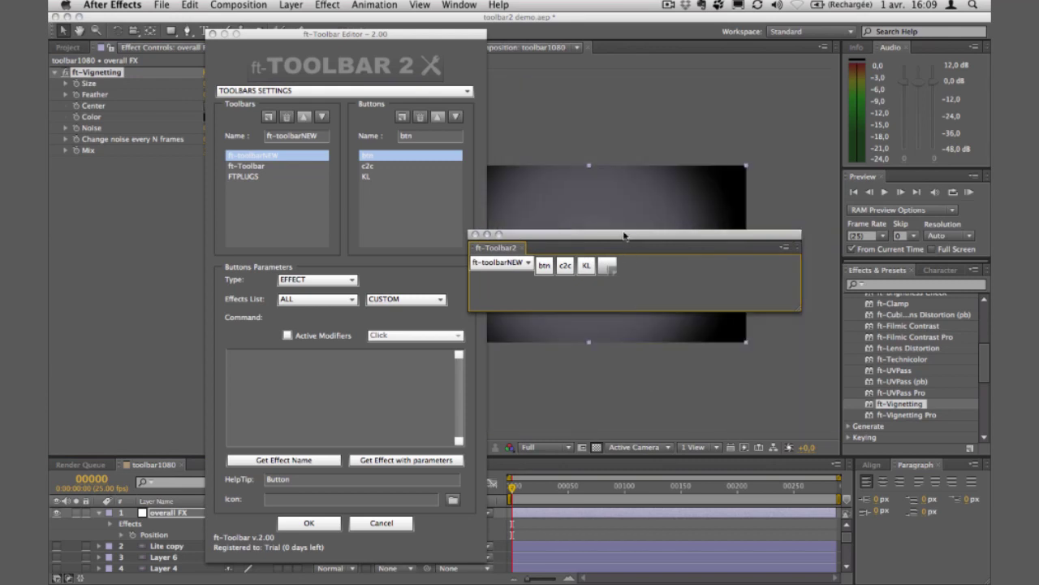
scroll(641, 248, "up", 1)
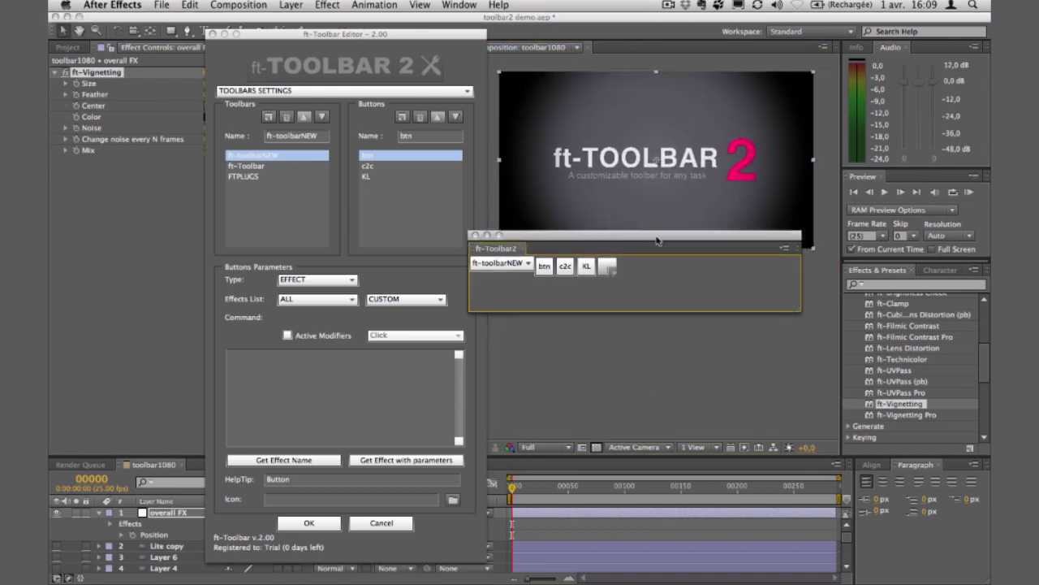
left_click_drag(658, 236, 666, 324)
left_click_drag(658, 211, 645, 253)
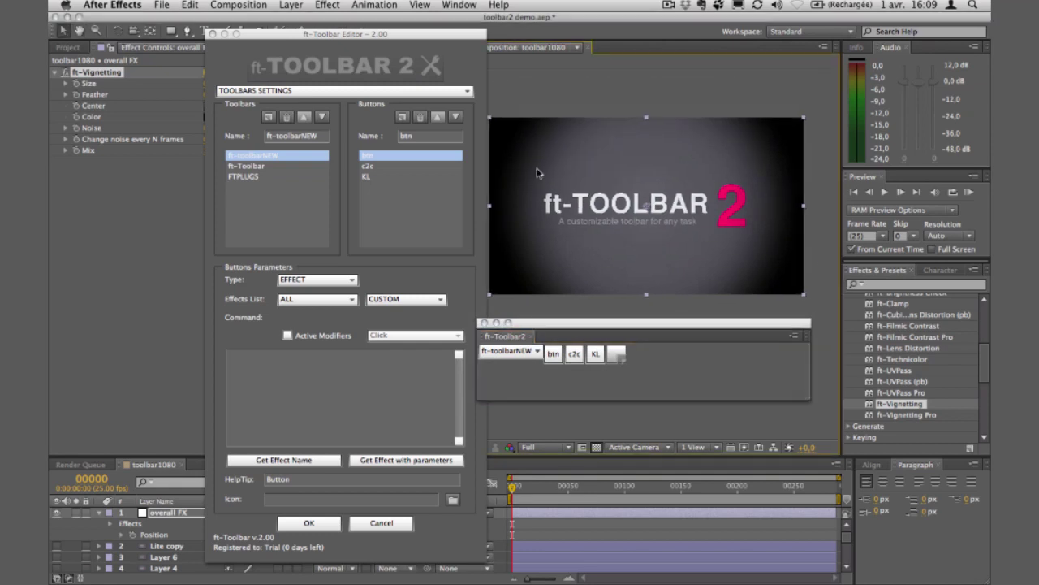
Step: Move the toolbar editor clear of the effect controls and set ft-Vignetting's Size to 1.03 and Feather to 0.39
left_click_drag(259, 38, 319, 41)
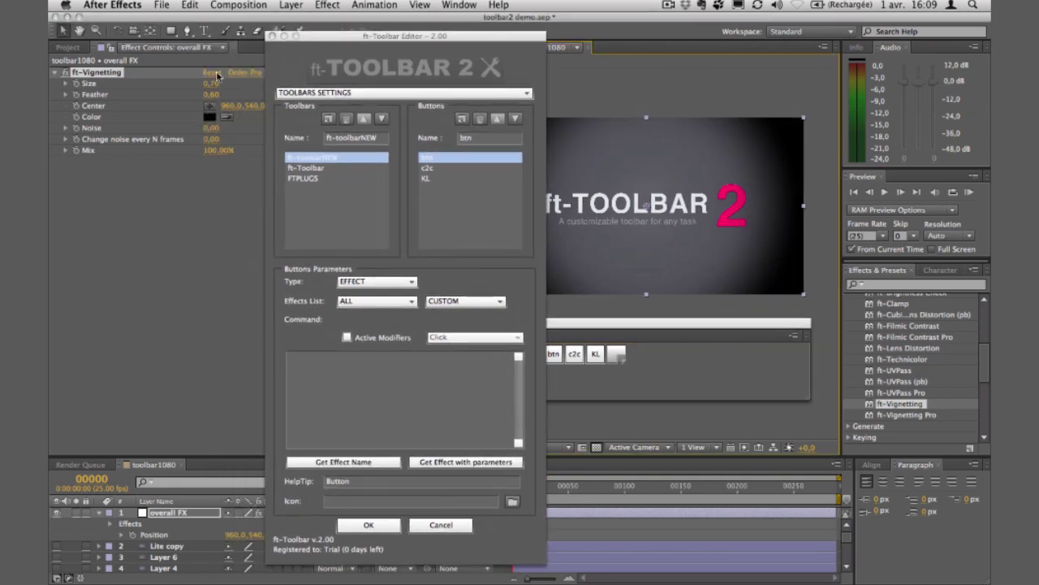
left_click_drag(218, 84, 237, 84)
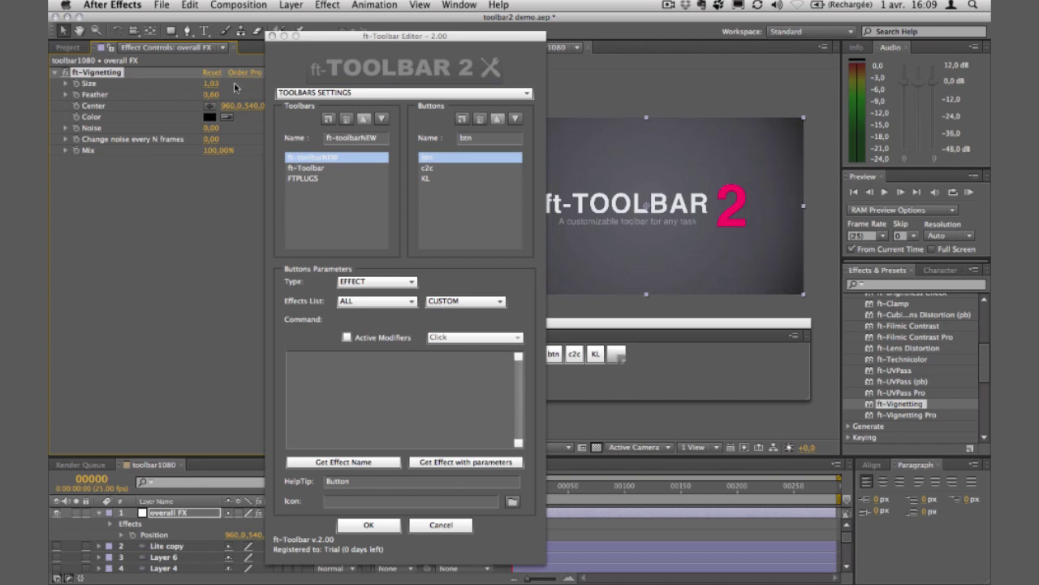
mouse_move(210, 96)
left_mouse_down()
mouse_move(220, 94)
mouse_move(200, 95)
left_mouse_up()
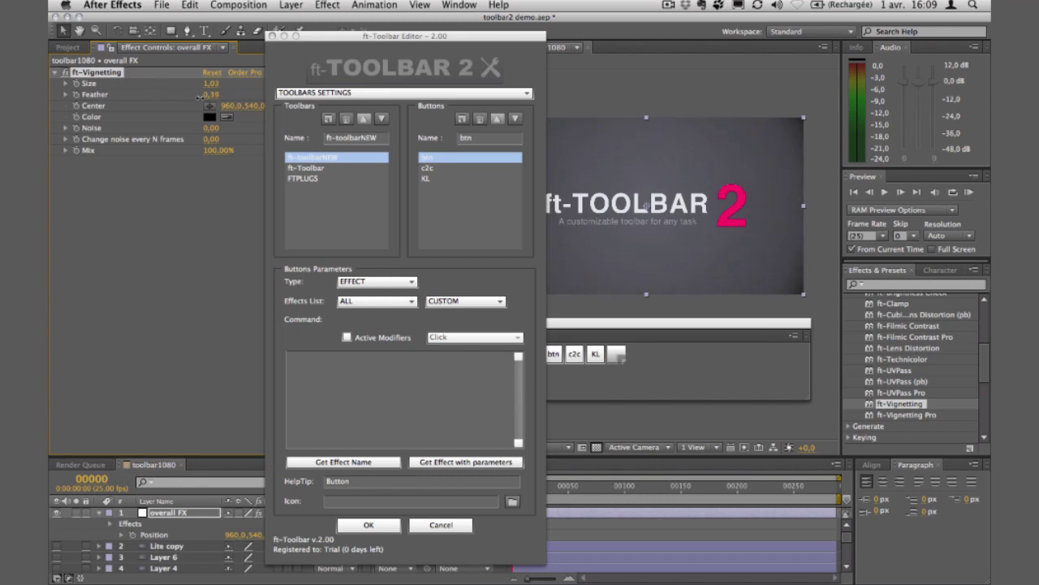
Step: Change the ft-Vignetting color to a dark blue with RGB values 1, 16, 43
left_click(210, 119)
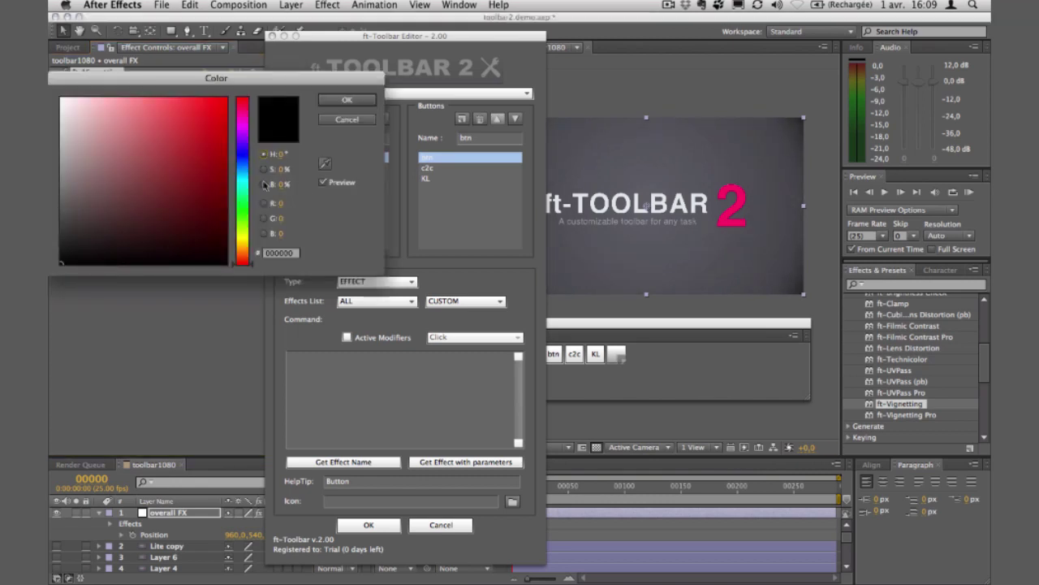
left_click_drag(242, 237, 251, 166)
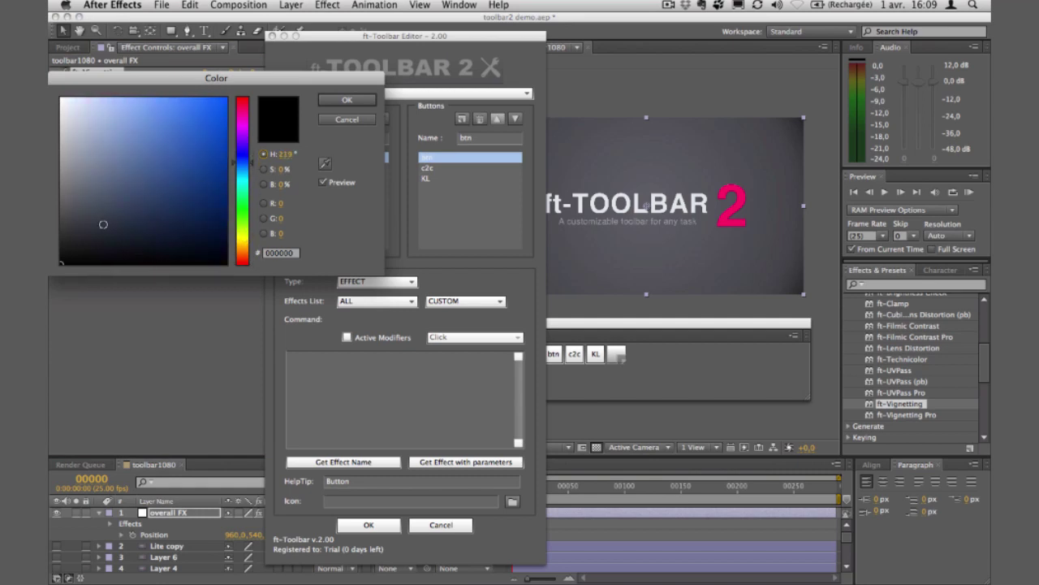
left_click(221, 238)
left_click_drag(222, 237, 224, 237)
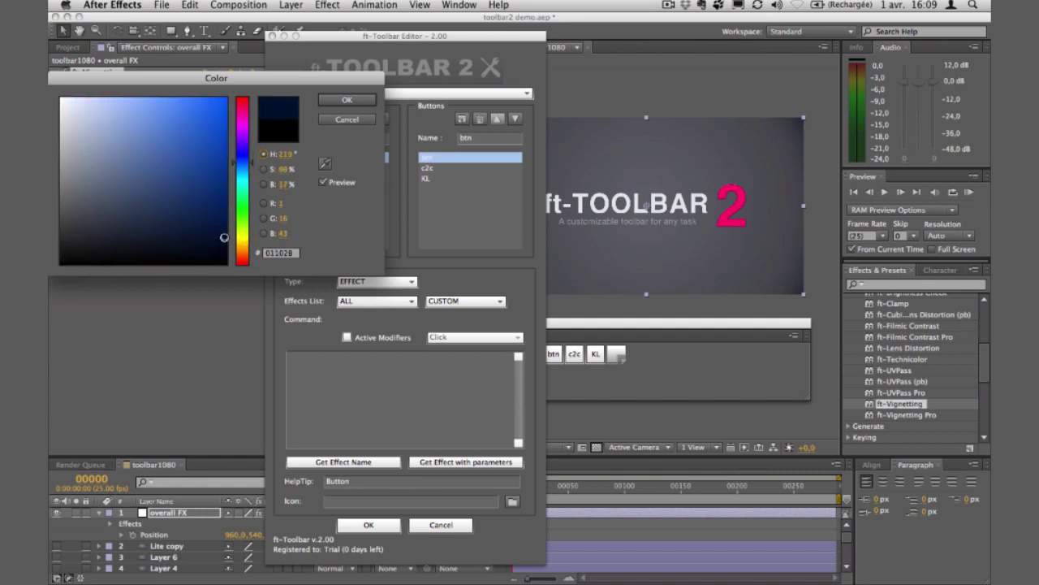
left_click(337, 101)
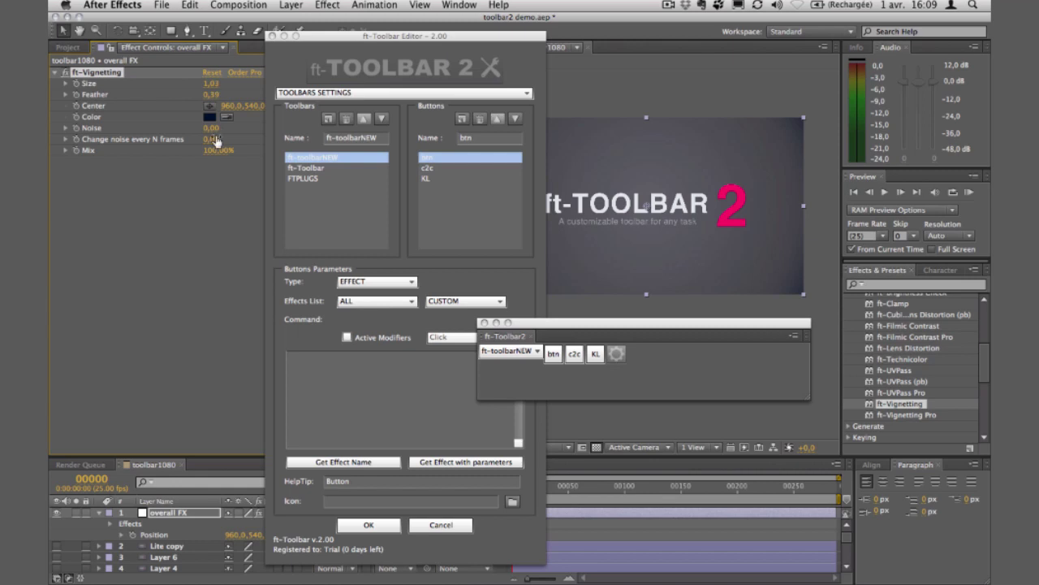
Step: Fill the new button's command from the ft-Vignetting effect together with its parameters and highlight the generated script
left_click_drag(319, 36, 317, 24)
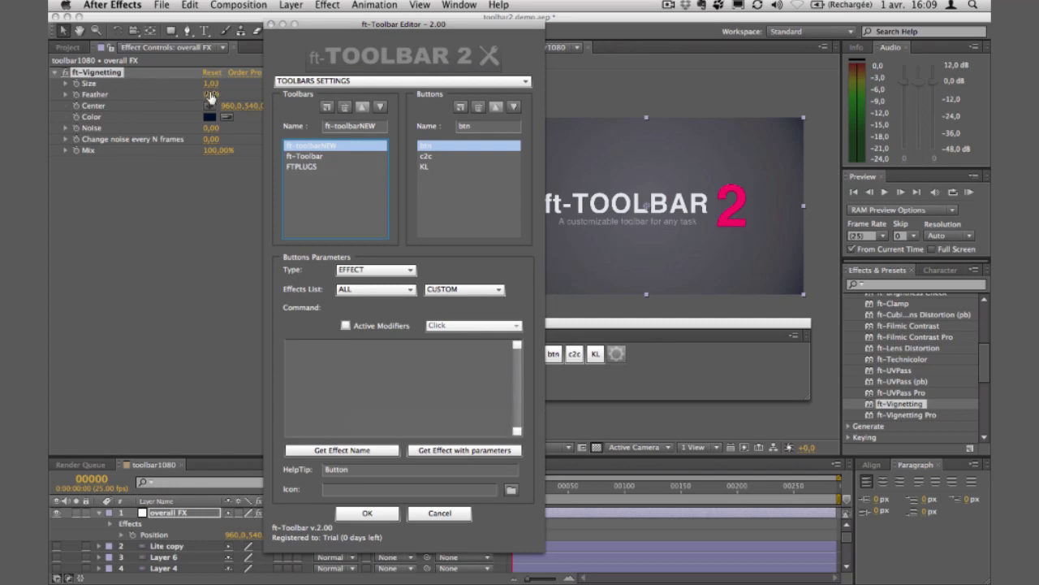
left_click(465, 450)
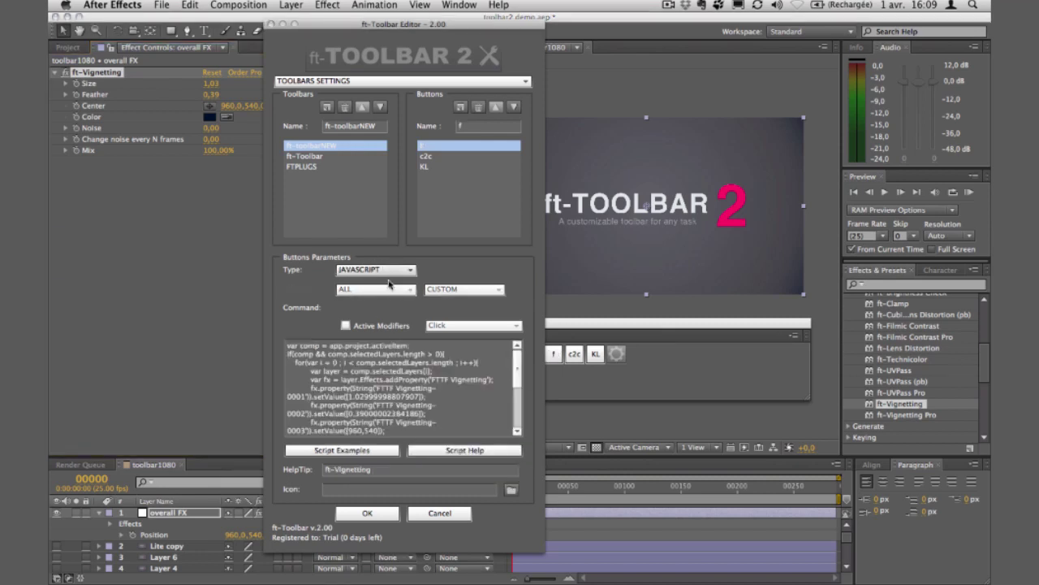
left_click_drag(438, 432, 260, 316)
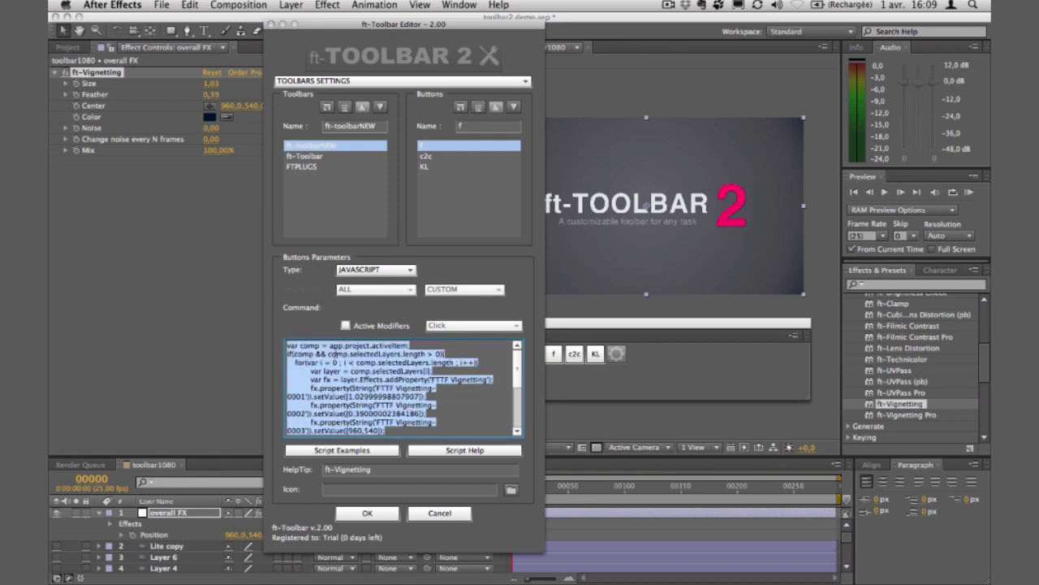
Step: Remove ft-Vignetting from the overall FX layer and rename the new button VIG
left_click(107, 77)
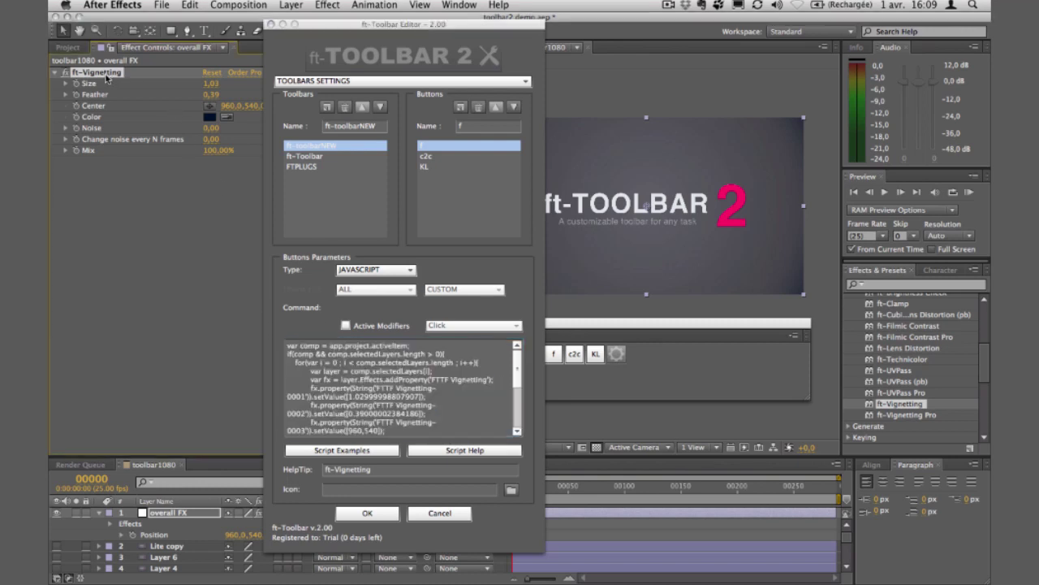
key("Delete")
left_click(430, 155, "shift")
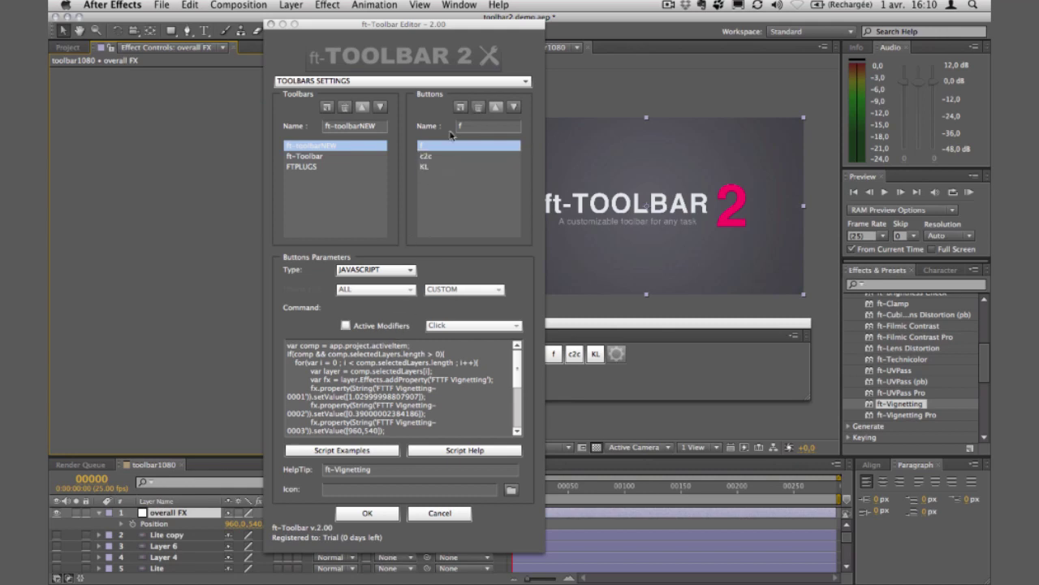
left_click(477, 125)
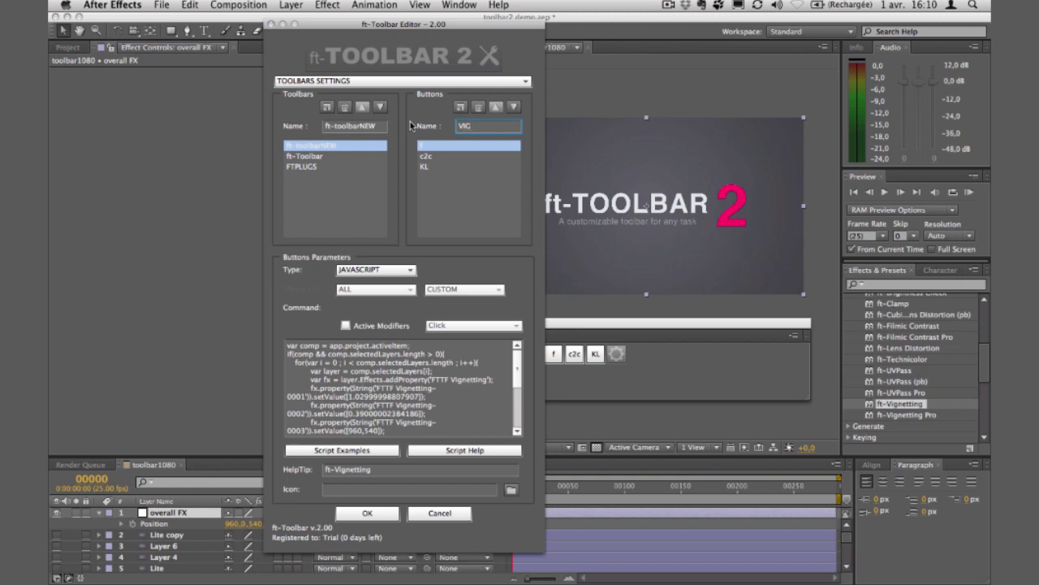
key("Return")
Step: Run the VIG toolbar button to apply the preset vignetting to the overall FX layer
left_click(568, 346)
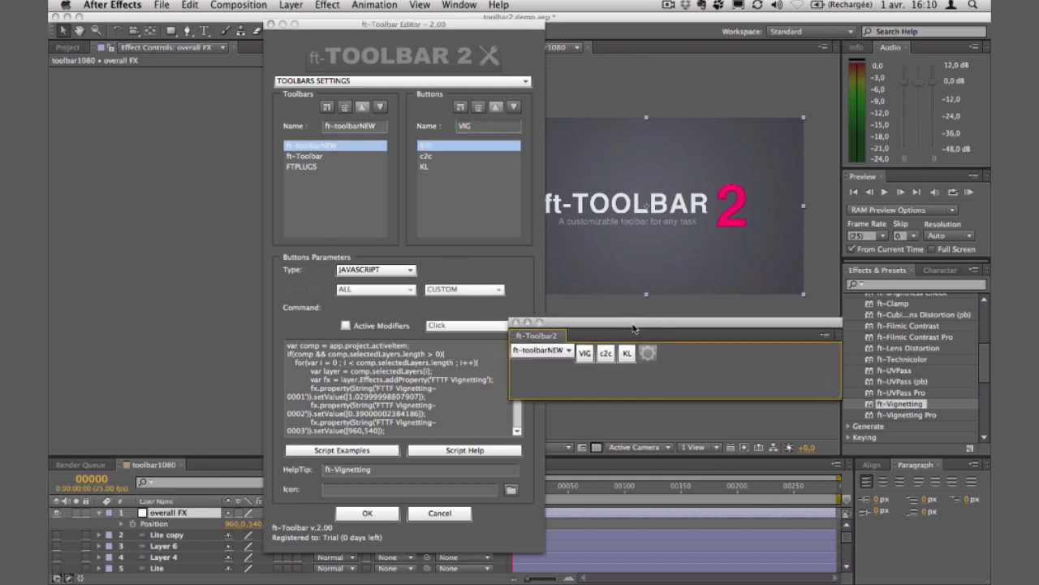
left_click(588, 357)
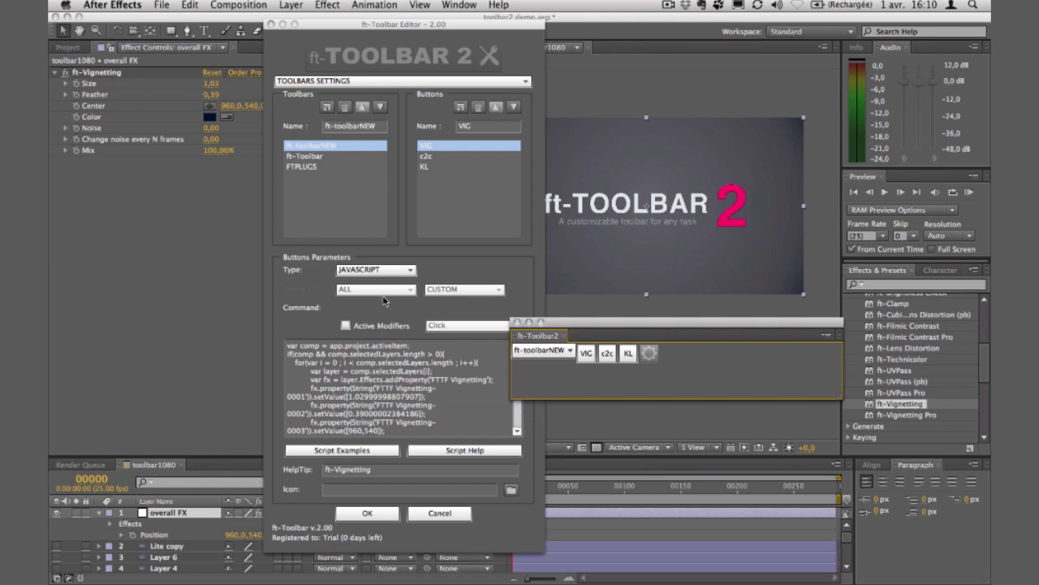
left_click(365, 270)
left_click(487, 272)
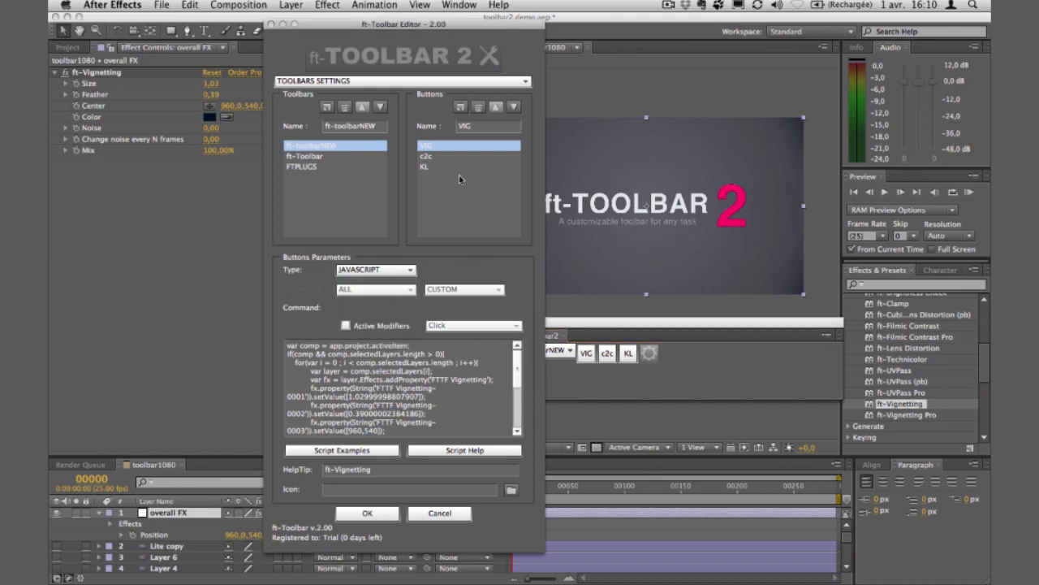
Step: Add another button to the ft-toolbarNEW toolbar and remove ft-Vignetting from the overall FX layer
left_click(461, 106)
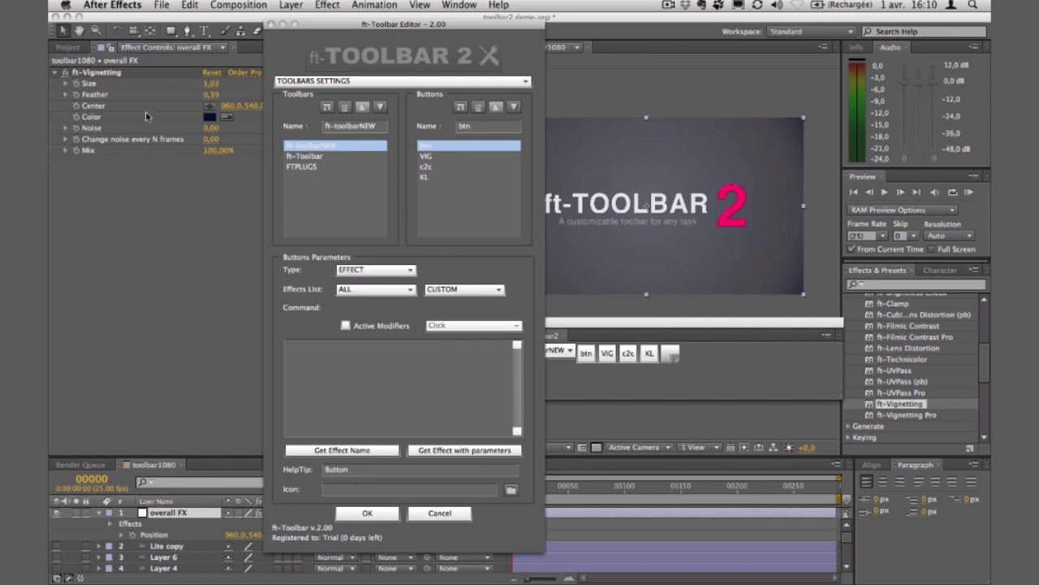
left_click(115, 77)
key("Delete")
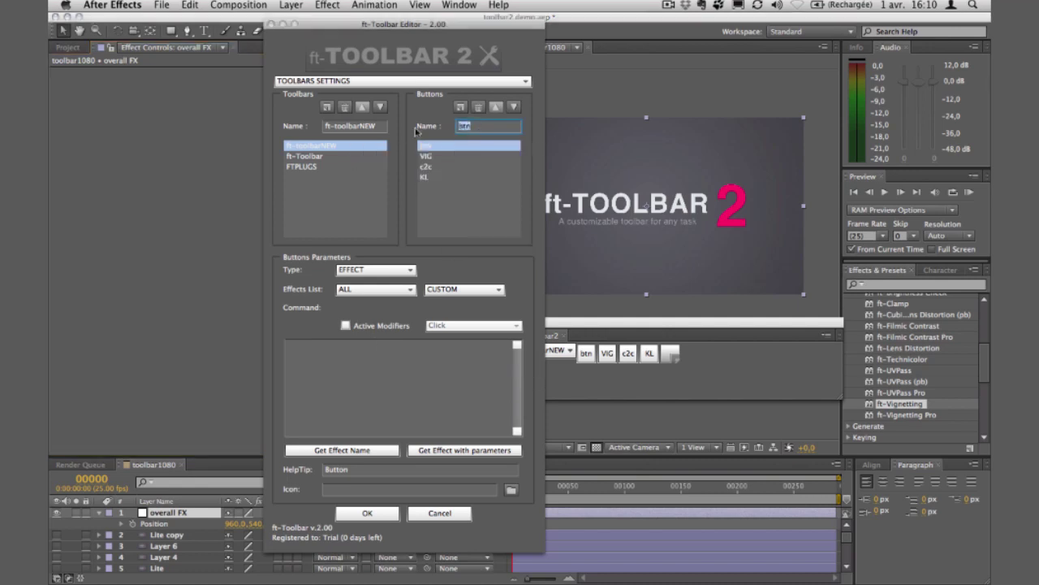
Step: Set the new button's help tip to Blurs and its name to BL
double_click(354, 469)
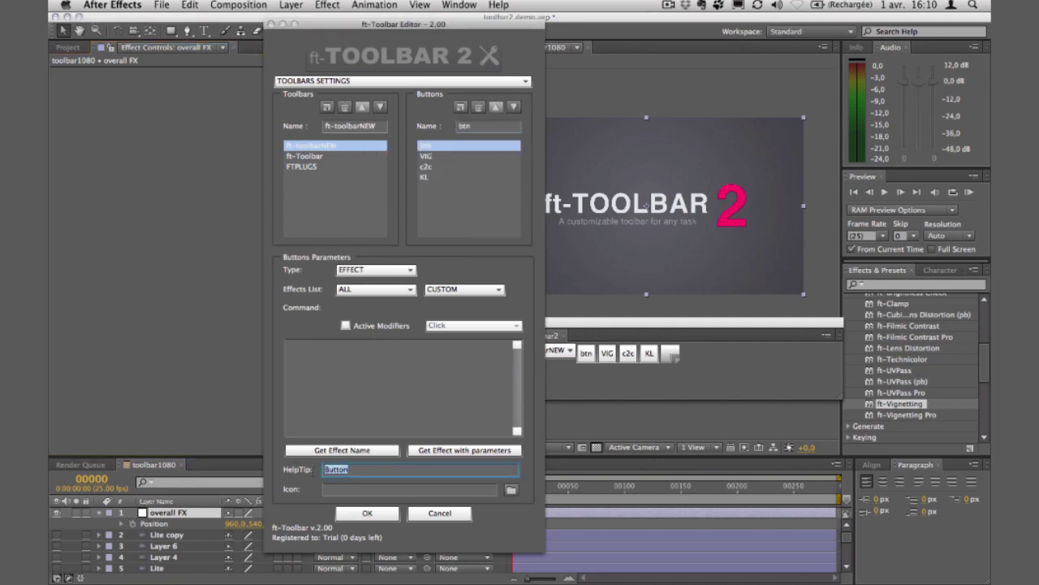
type("Blurs")
left_click(465, 126)
left_click_drag(487, 127, 445, 126)
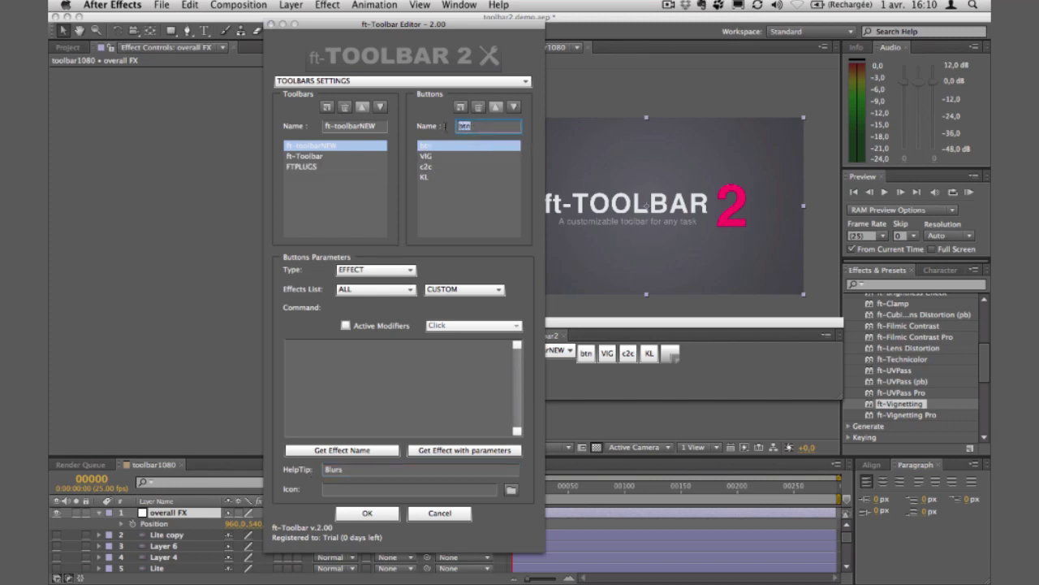
type("BL")
key("Return")
Step: Assign the Fast Blur effect from the Blur & Sharpen category to the BL button
left_click(369, 356)
left_click(931, 286)
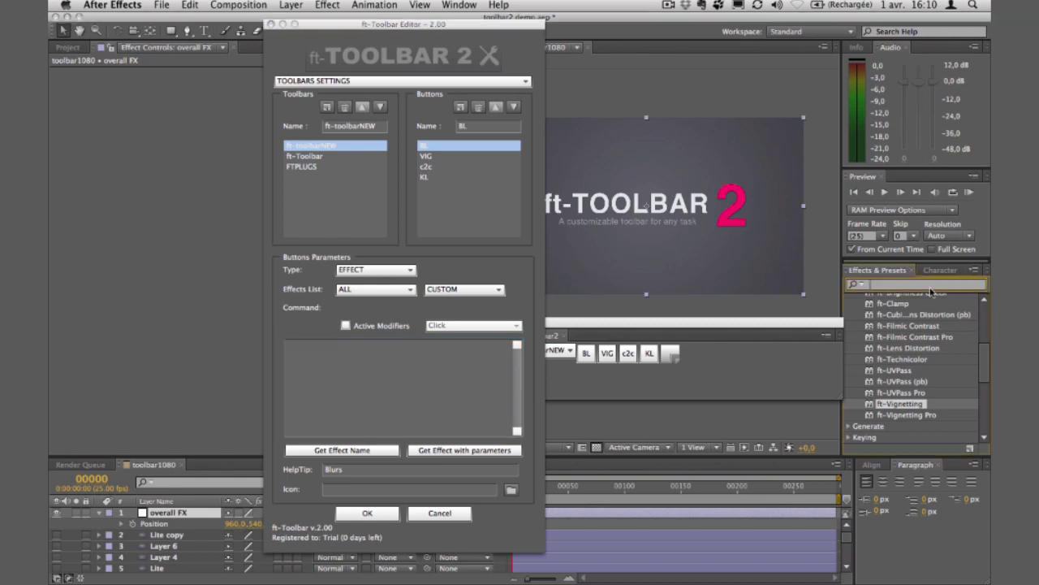
left_click(357, 292)
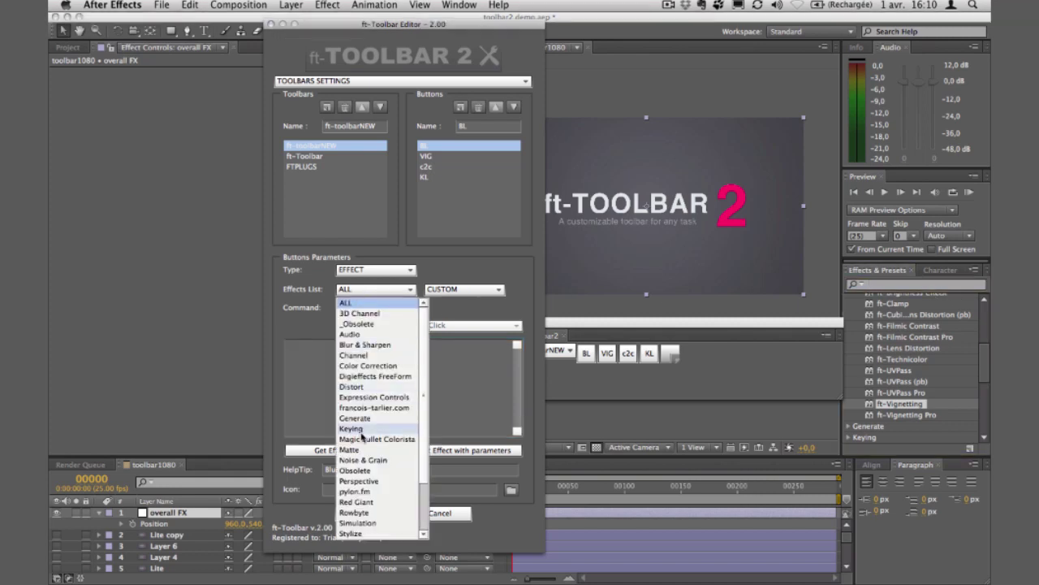
left_click(365, 344)
left_click(476, 292)
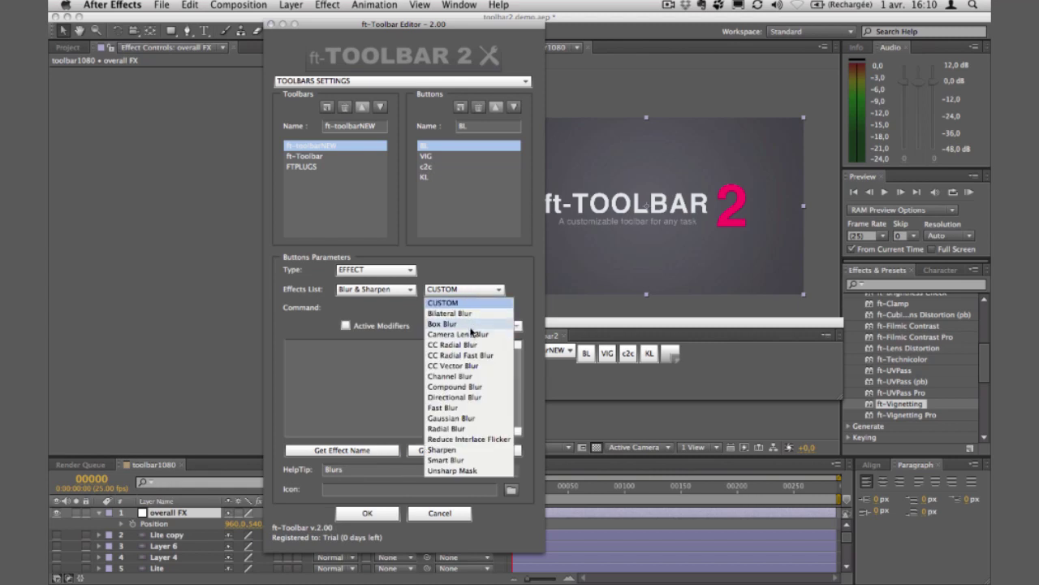
left_click(444, 408)
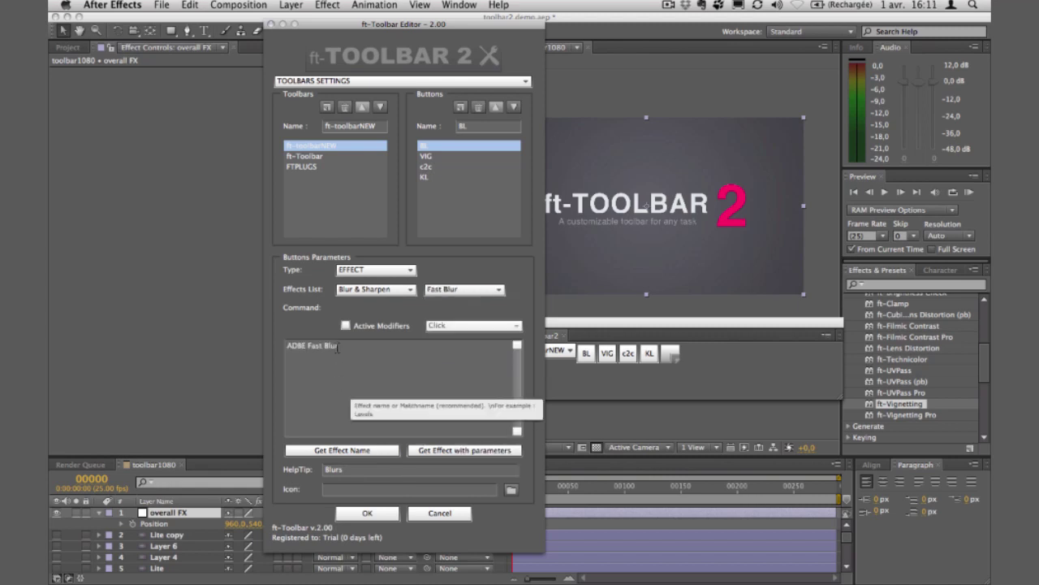
Step: Run the BL toolbar button to apply its effect to the overall FX layer
left_click(597, 329)
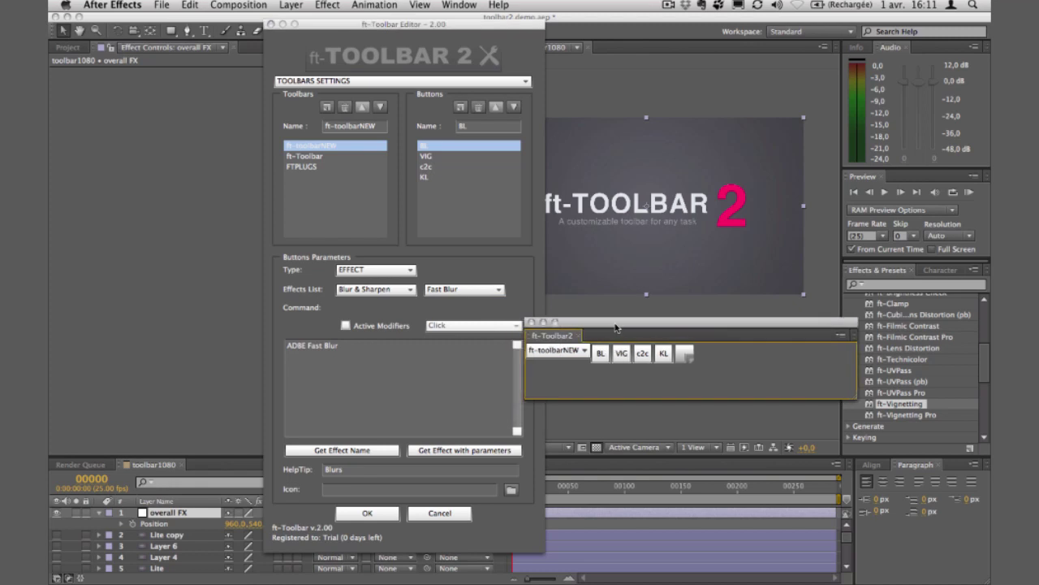
left_click(602, 356)
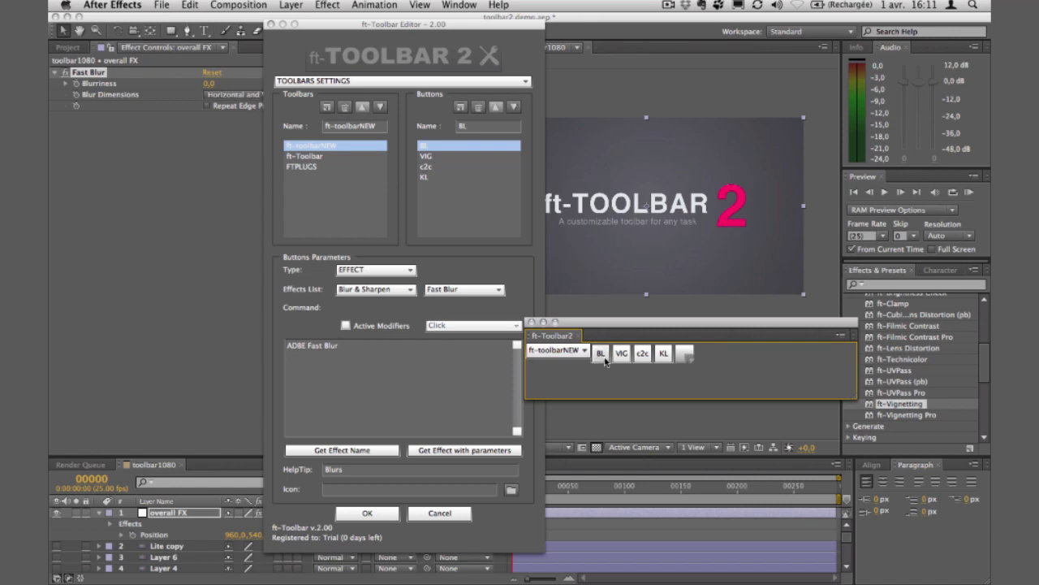
left_click(352, 357)
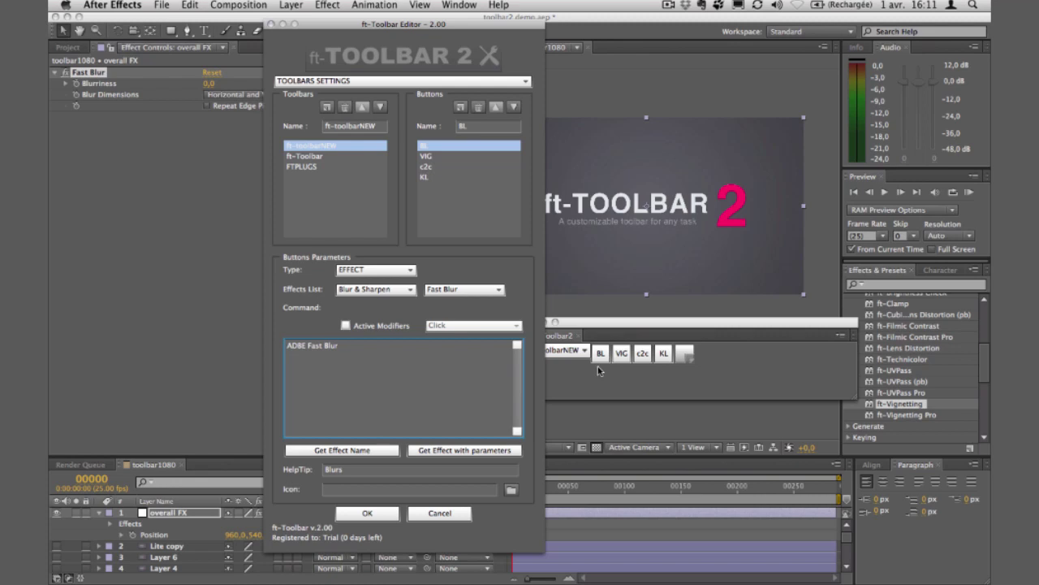
Step: Enable active modifiers for the BL button and show the empty command for Shift + Click
left_click(347, 325)
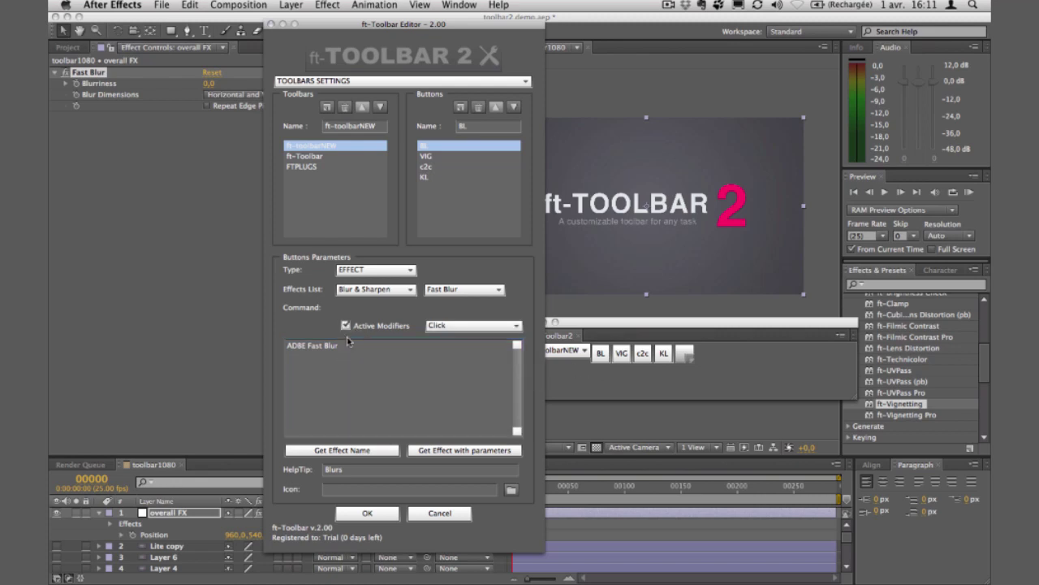
left_click(464, 325)
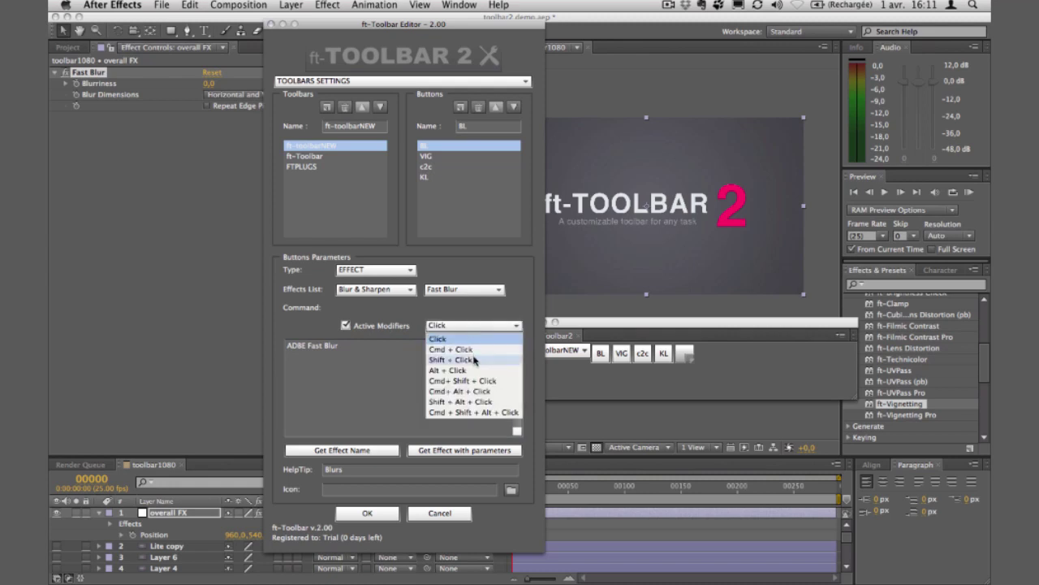
left_click(471, 359)
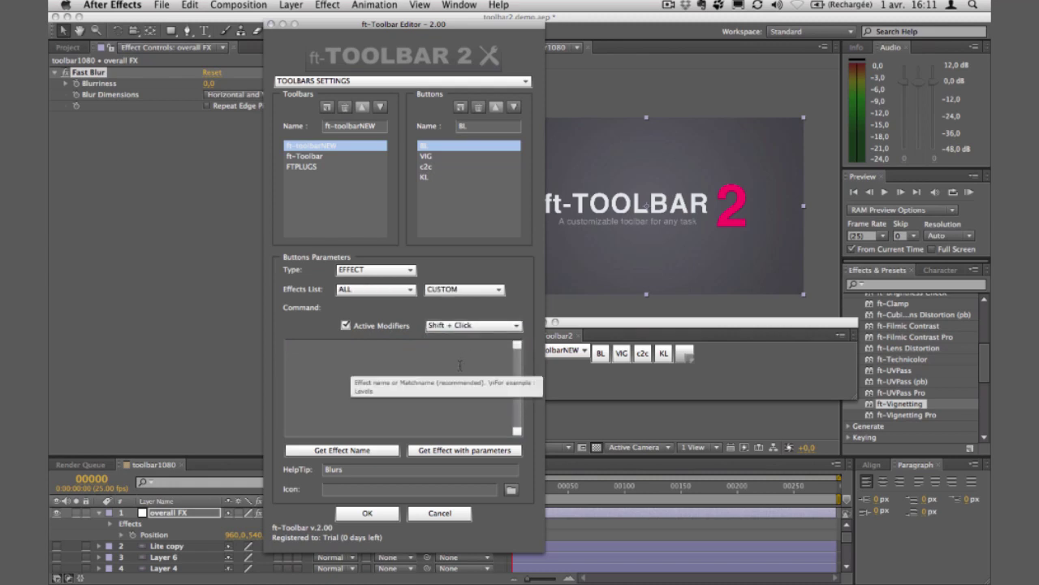
left_click(460, 366)
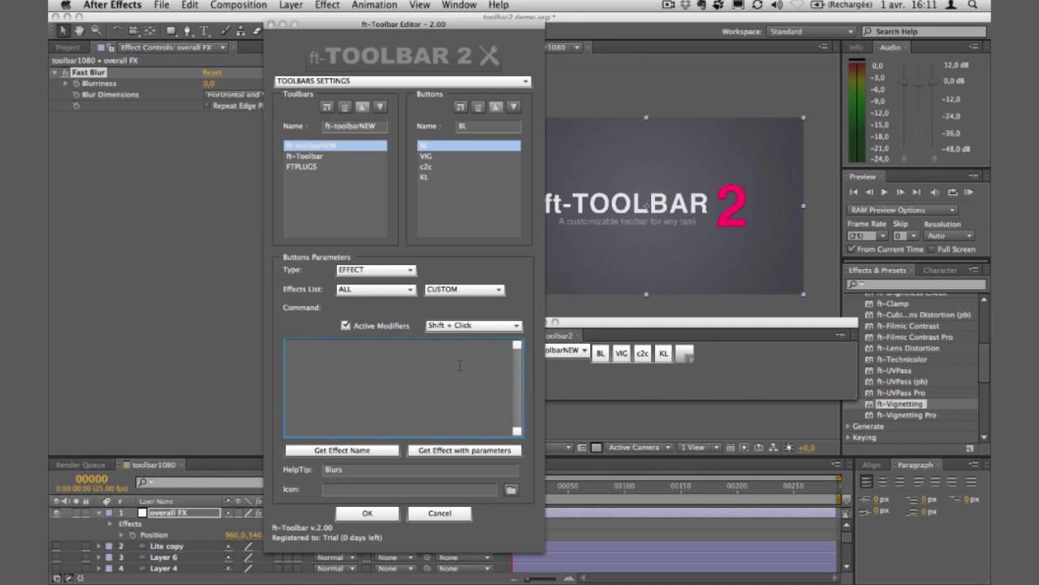
Step: Replace Fast Blur on the overall FX layer with Box Blur, found by searching the effects for "box blu"
left_click(102, 72)
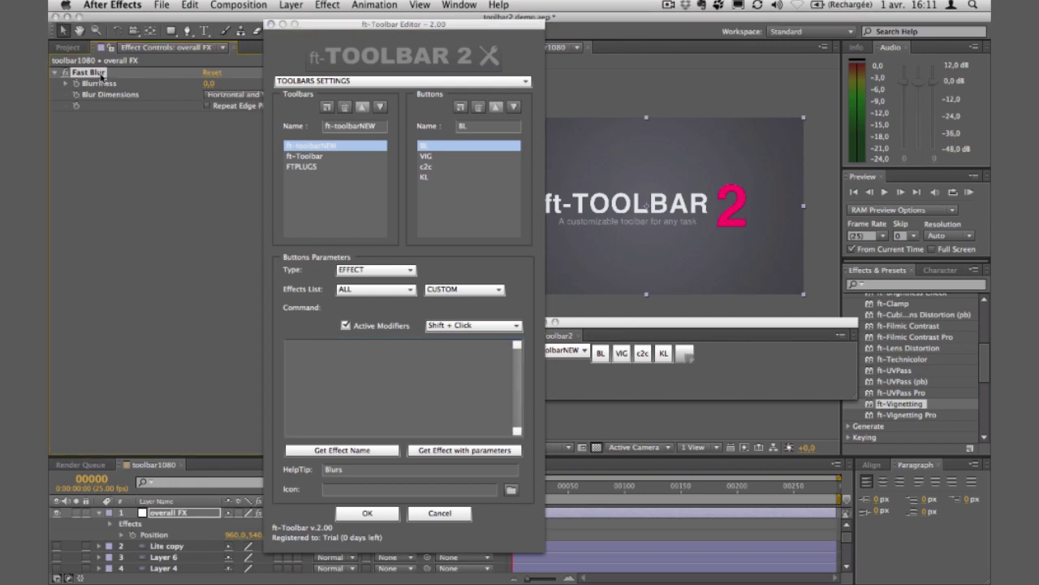
key("Delete")
left_click(900, 286)
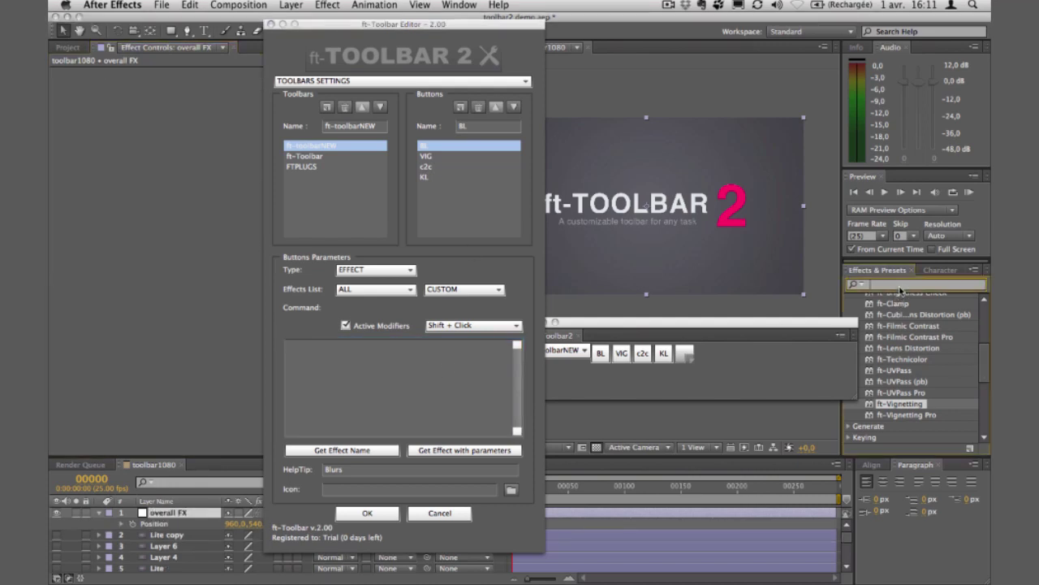
type("bo")
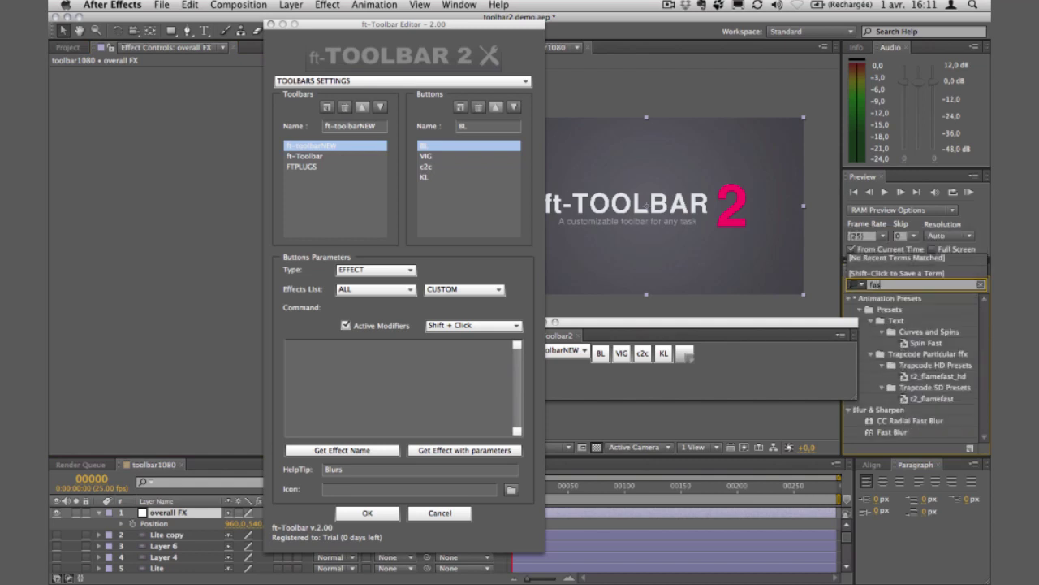
type("x")
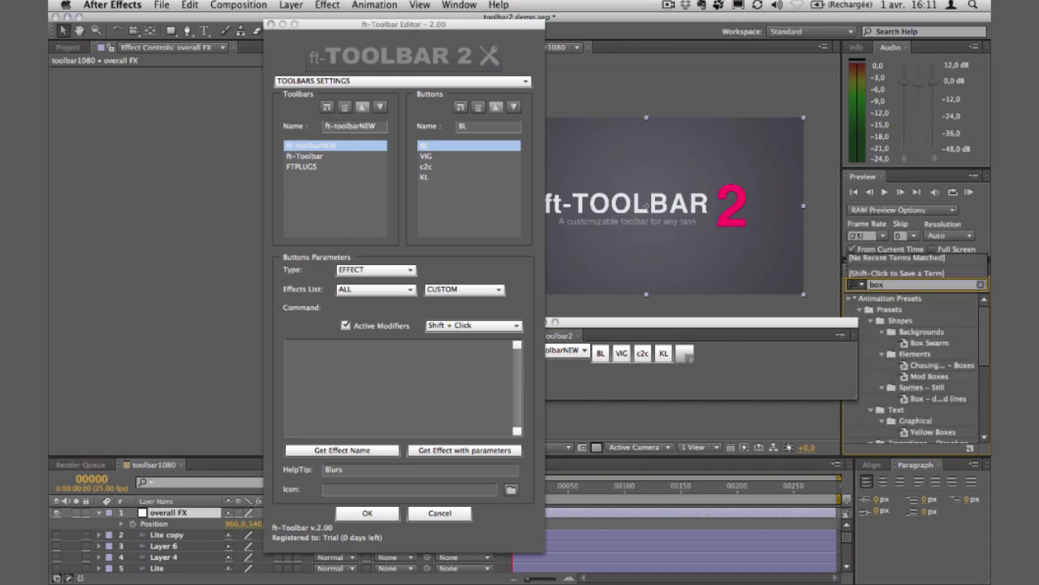
type(" lb")
key("BackSpace")
type("blu")
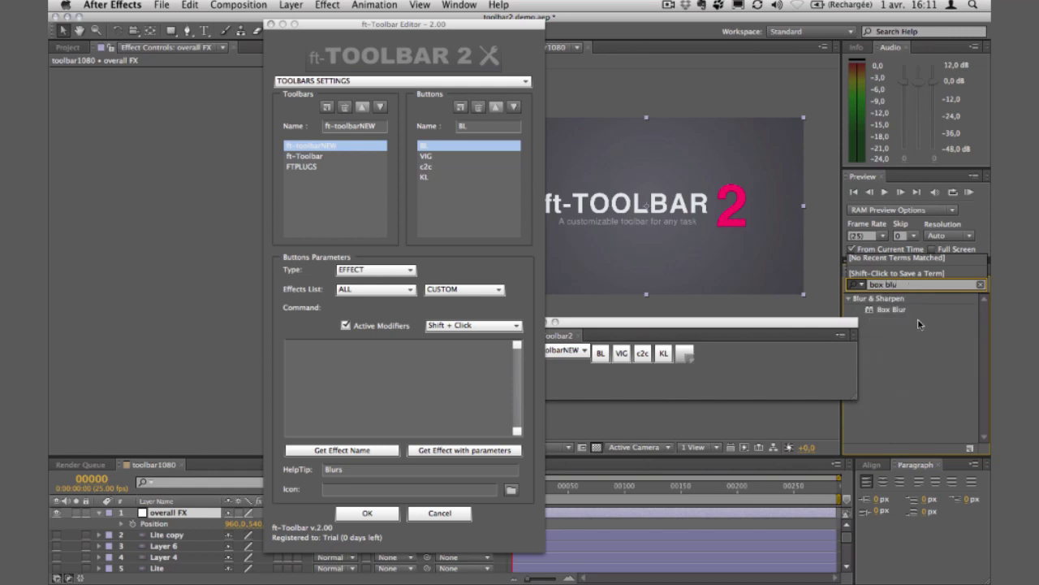
left_click_drag(892, 310, 150, 286)
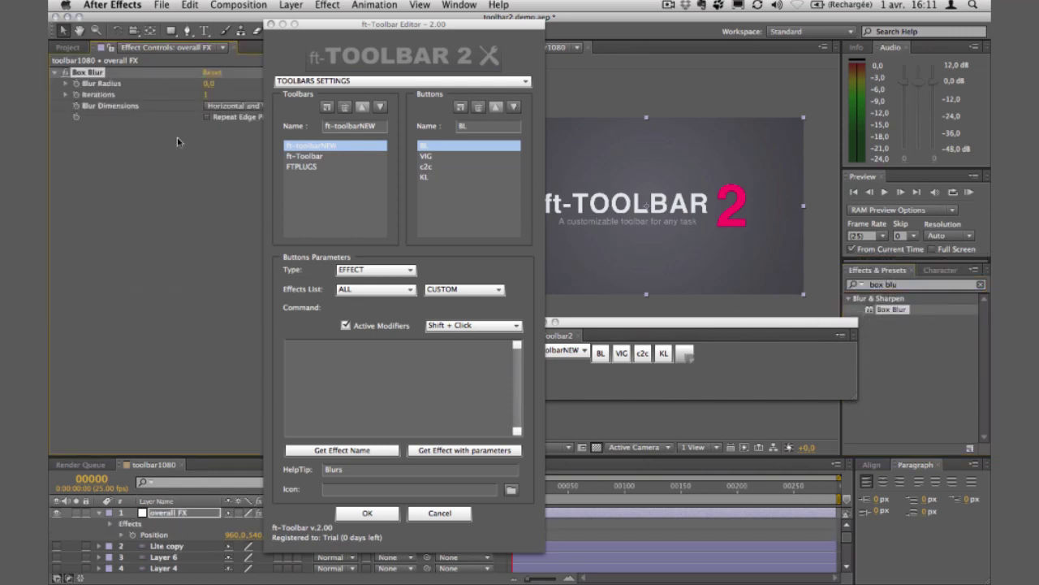
Step: Set Box Blur to 2 iterations and a blur radius of 5, with Repeat Edge Pixels enabled
left_click(206, 96)
left_click(206, 95)
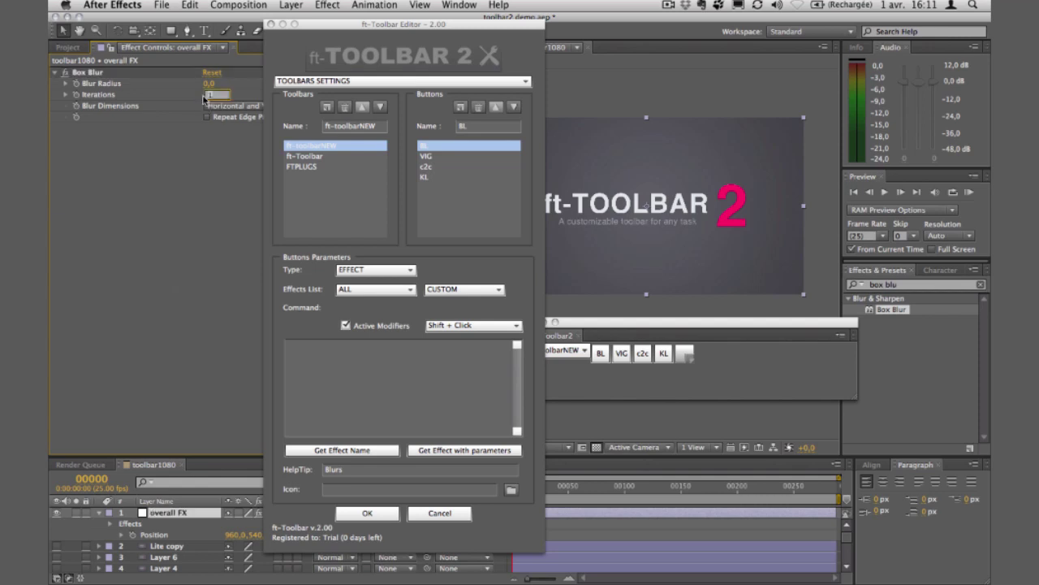
type("2")
key("Return")
left_click(207, 117)
left_click(209, 84)
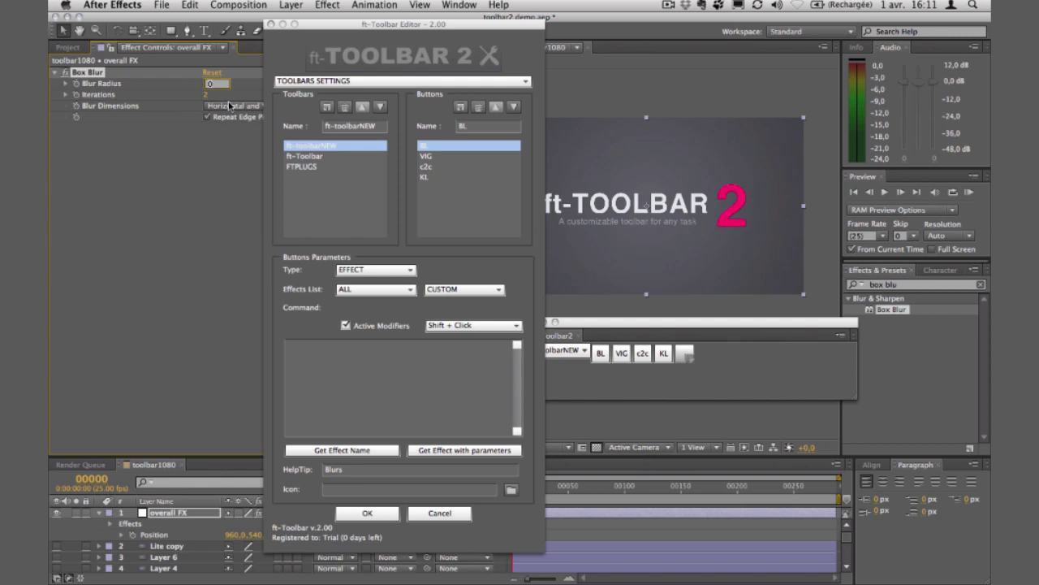
type("5")
key("Return")
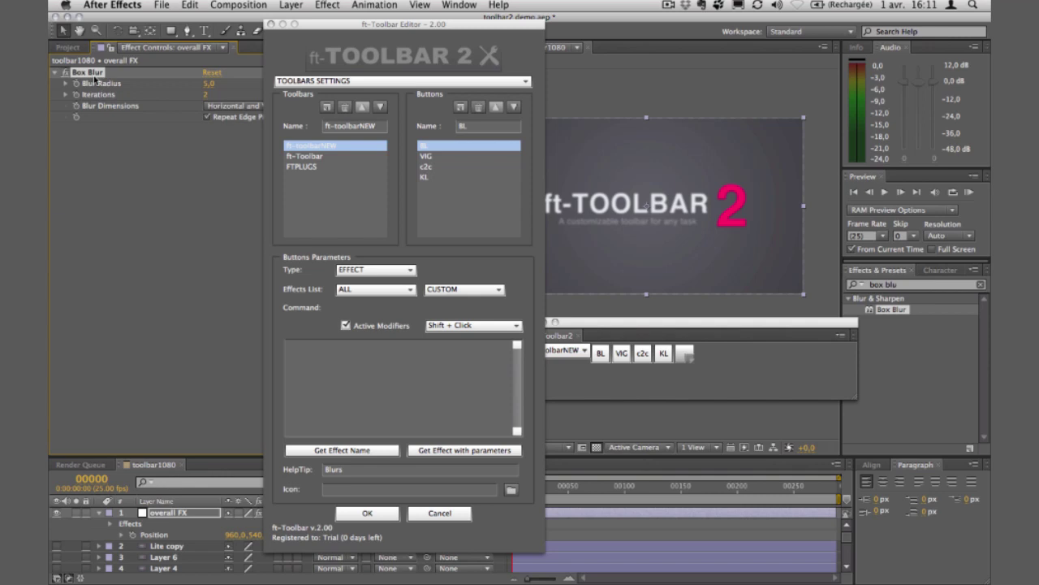
Step: Store Box Blur with its parameters as the BL button's Shift + Click command, and switch back to its Click command
left_click(434, 450)
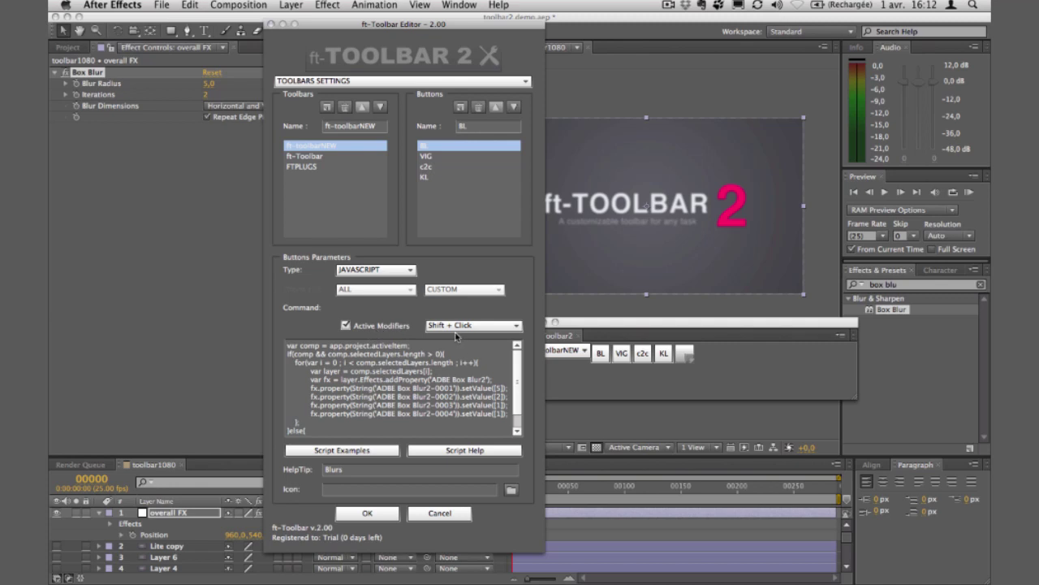
left_click(354, 355)
key("super+a")
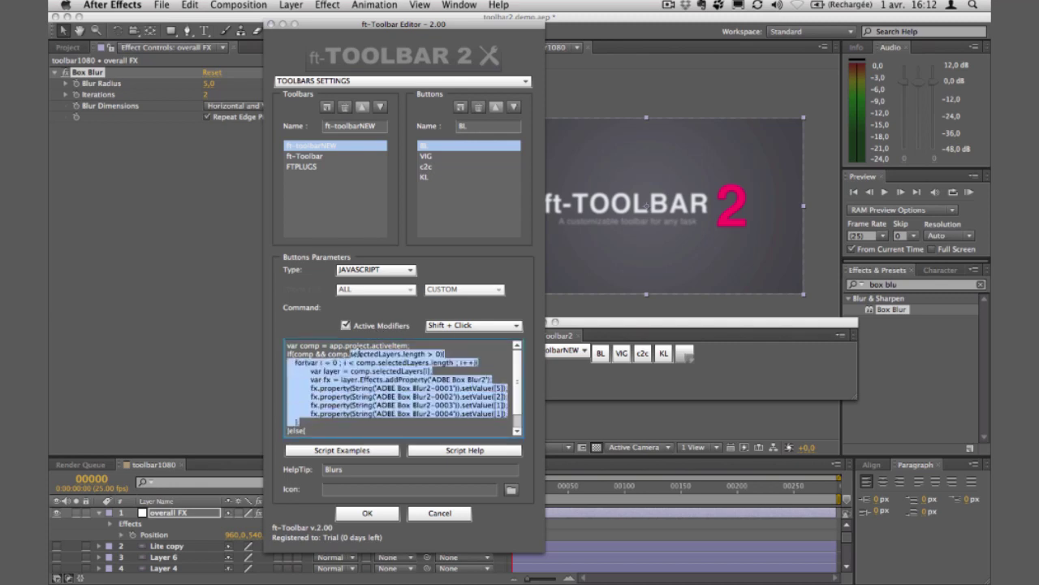
left_click(459, 326)
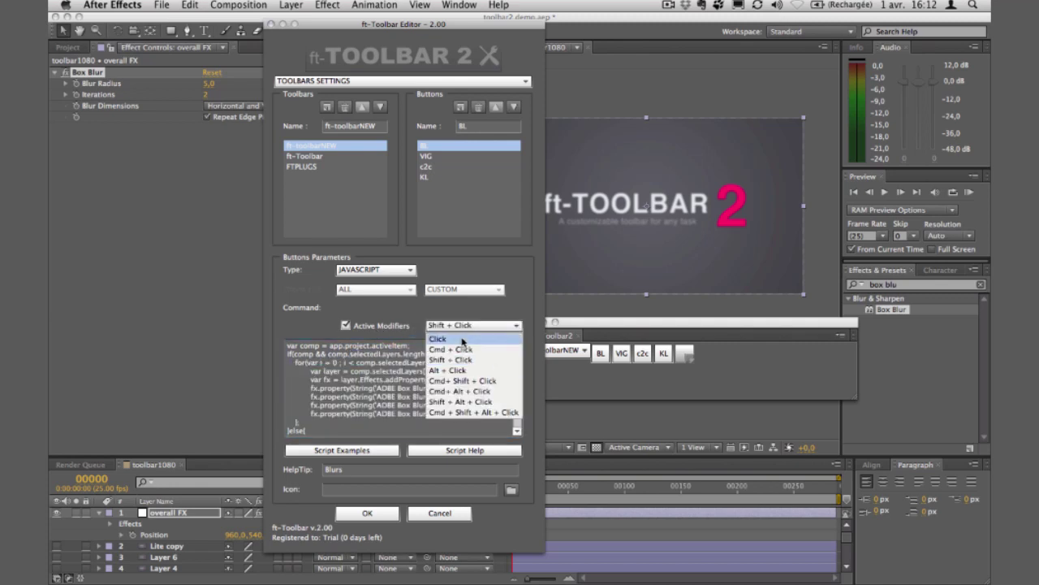
left_click(462, 339)
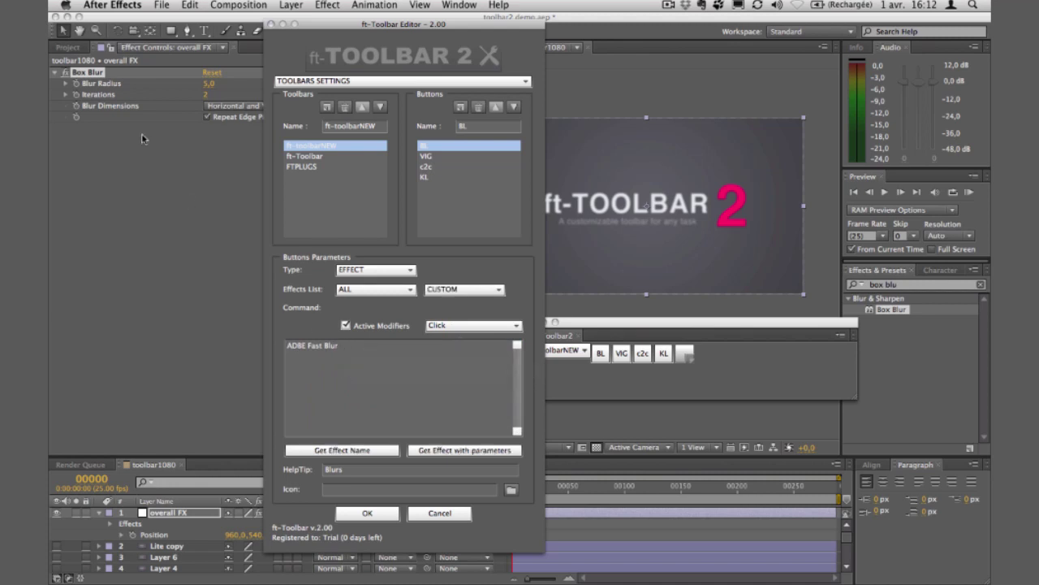
Step: Remove Box Blur from the overall FX layer and test the BL toolbar button's Click and Shift + Click commands
left_click(91, 73)
key("Delete")
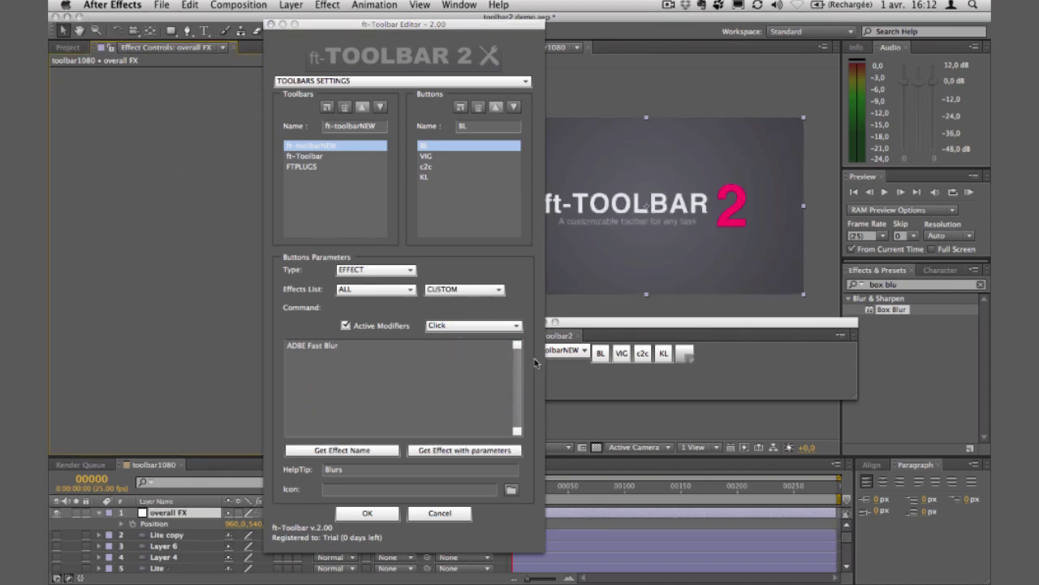
left_click(601, 355)
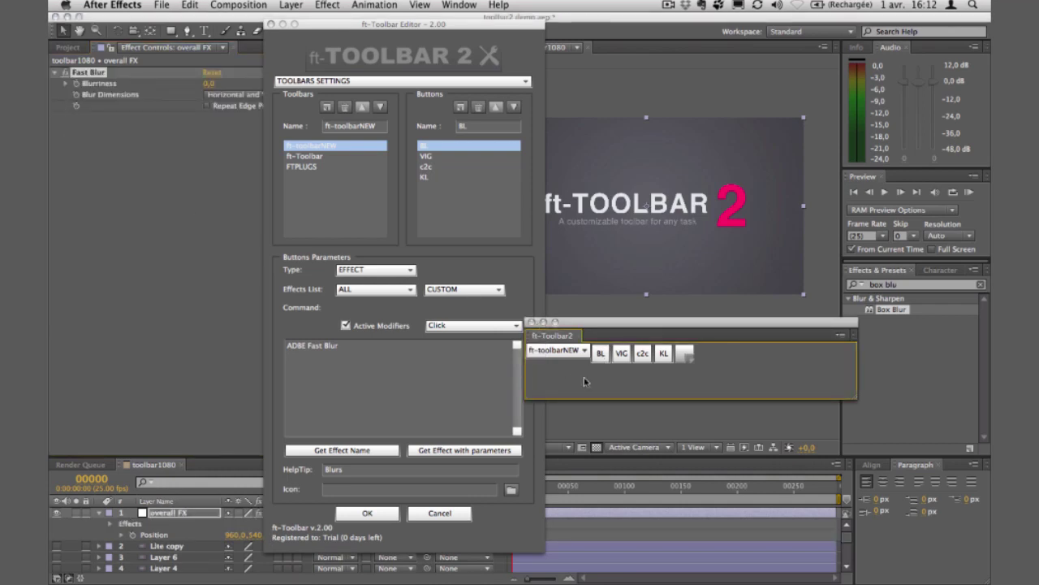
left_click(601, 354)
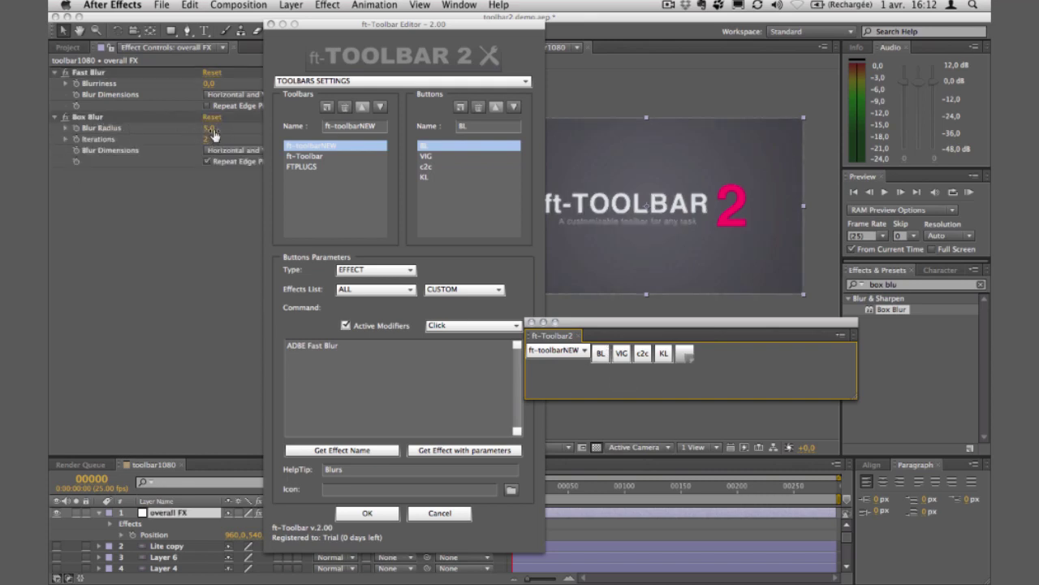
Step: Delete the Box Blur and Fast Blur effects from the overall FX layer
left_click(101, 117)
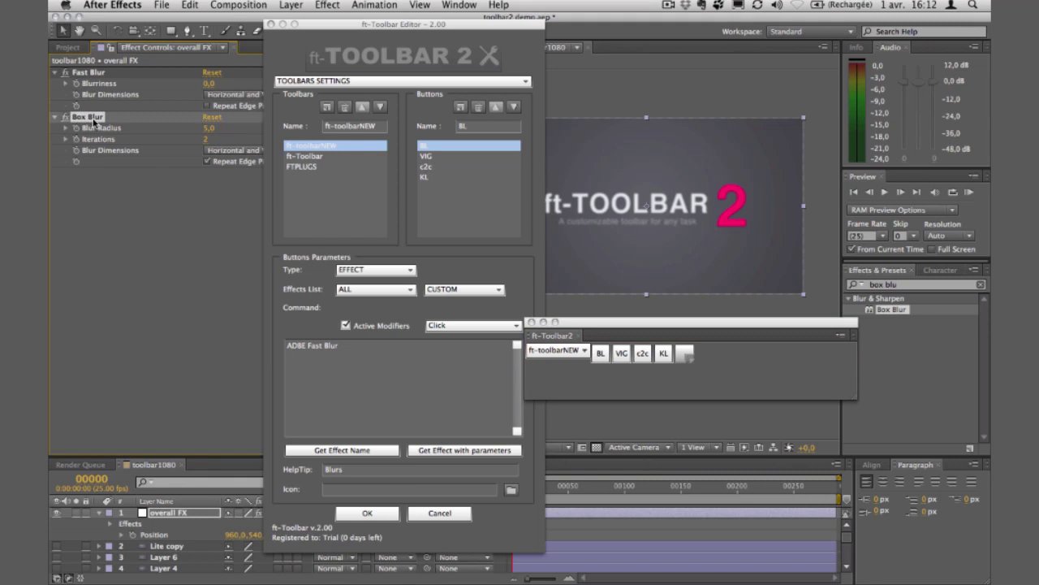
key("Delete")
left_click(92, 76)
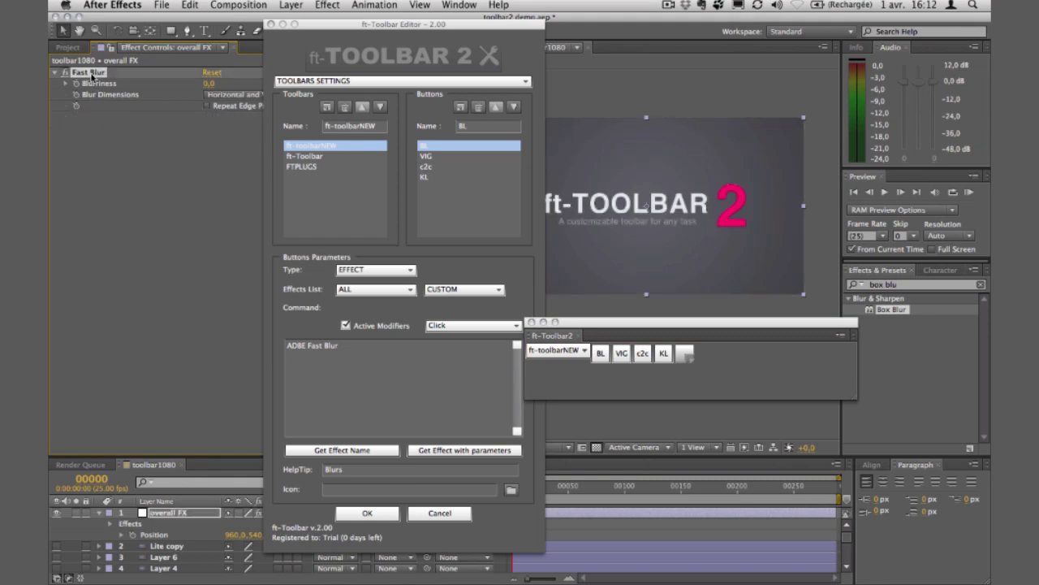
key("Delete")
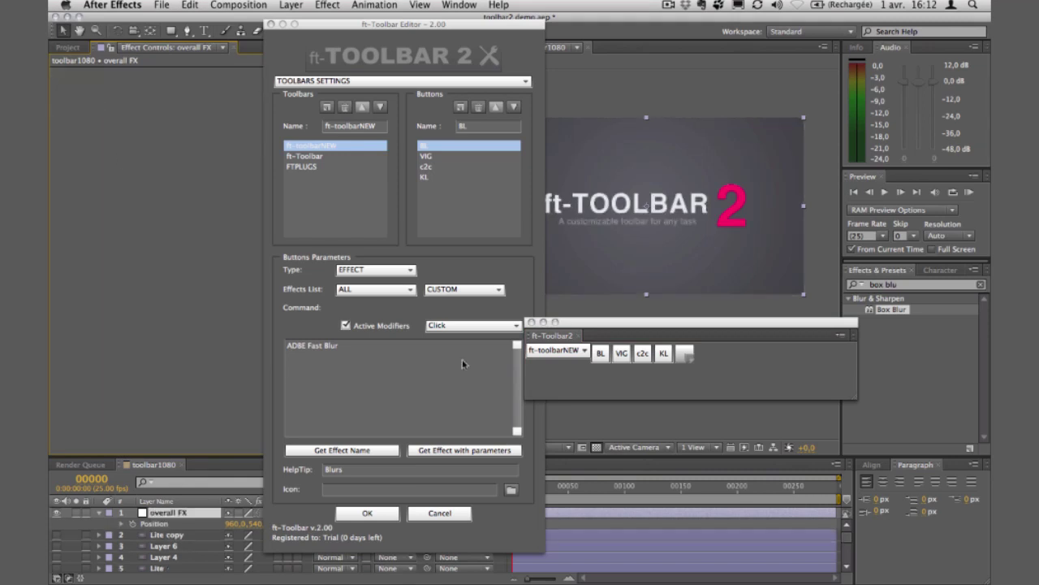
Step: Move the toolbar panel and editor window apart and examine the available button types, keeping EFFECT for BL
left_click(600, 355)
left_click_drag(597, 324, 614, 325)
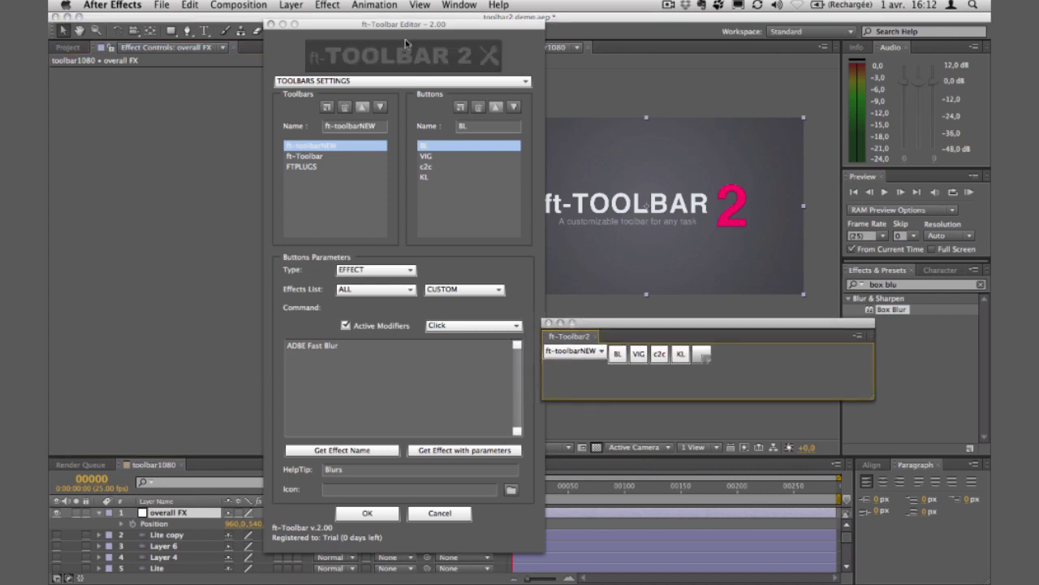
left_click_drag(406, 24, 343, 25)
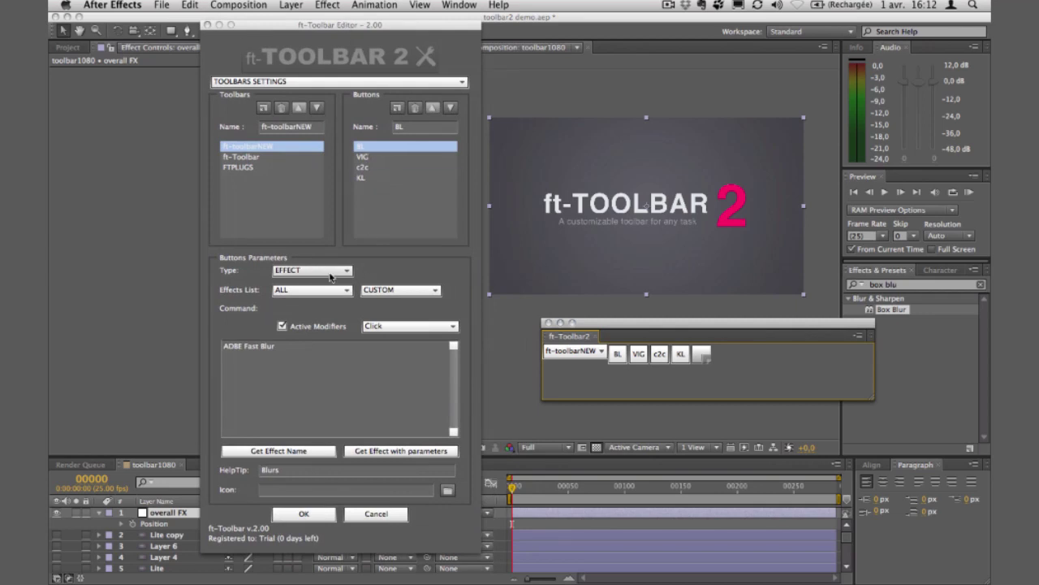
mouse_move(332, 278)
left_click(338, 273)
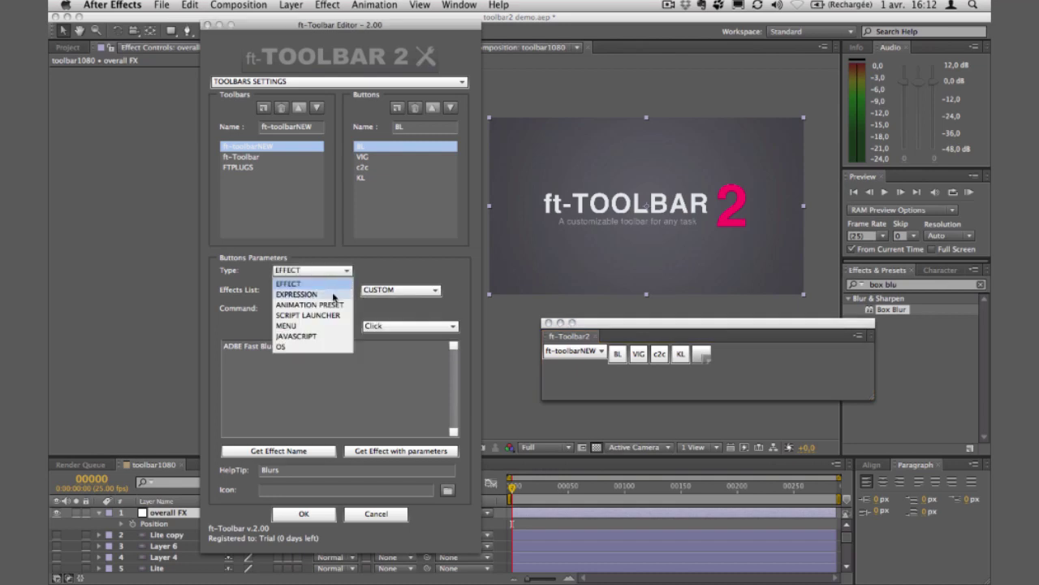
left_click(288, 283)
Step: Add a new button to ft-toolbarNEW and rearrange the toolbar panel, editor window and composition view to uncover the logo and layer list
left_click(397, 107)
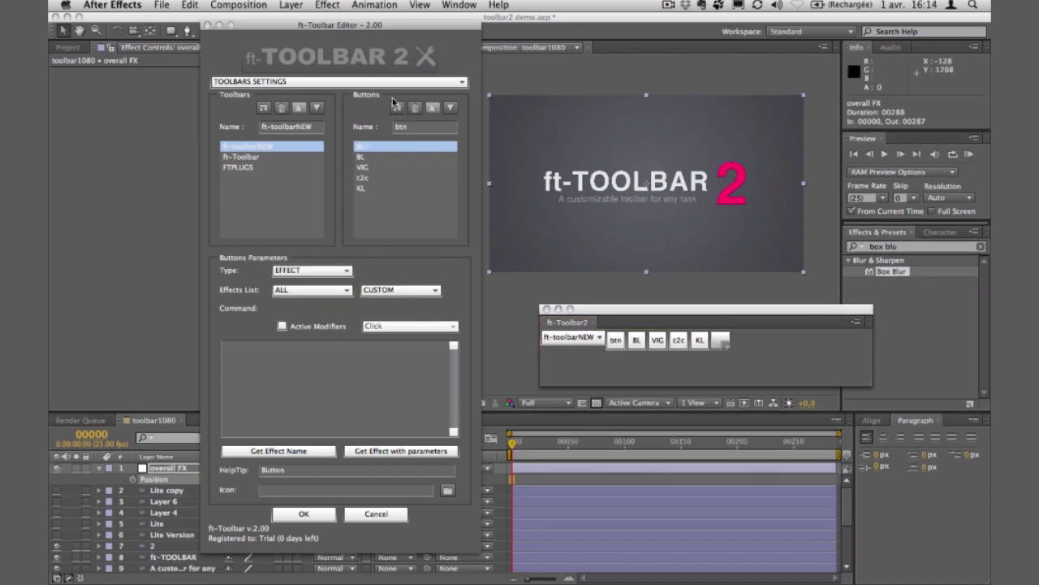
left_click_drag(600, 315, 227, 319)
left_click(267, 31)
left_click_drag(267, 31, 697, 40)
left_click_drag(531, 179, 381, 177)
key("v")
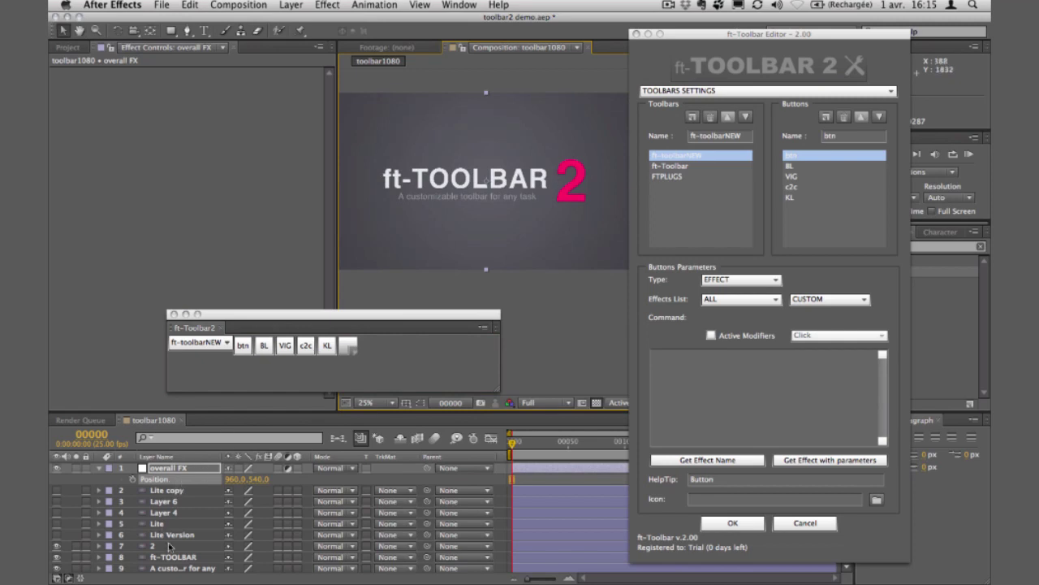
Step: Select layer 2 in the toolbar1080 timeline and reveal its Position property
left_click(163, 548)
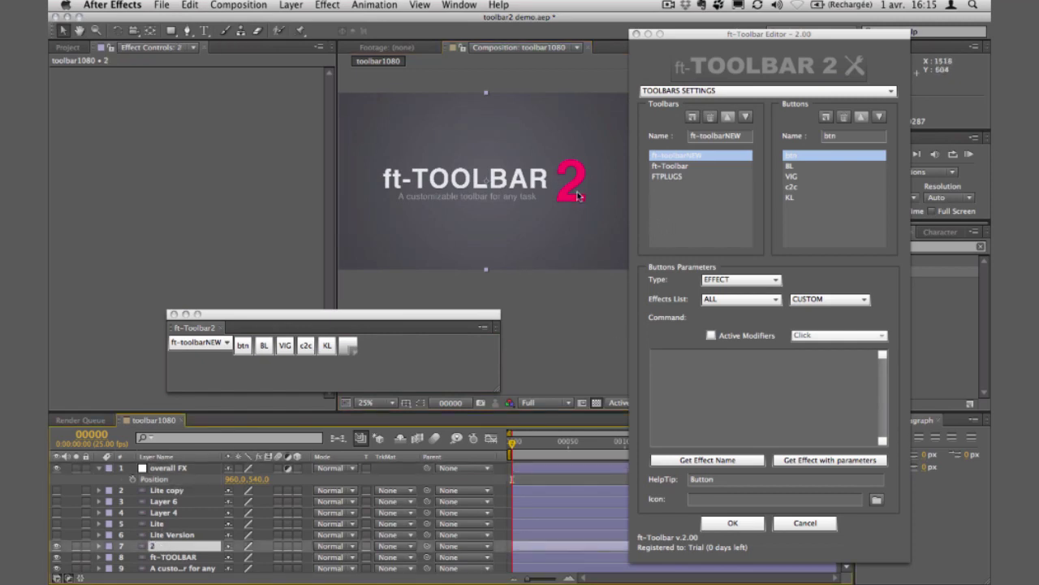
key("p")
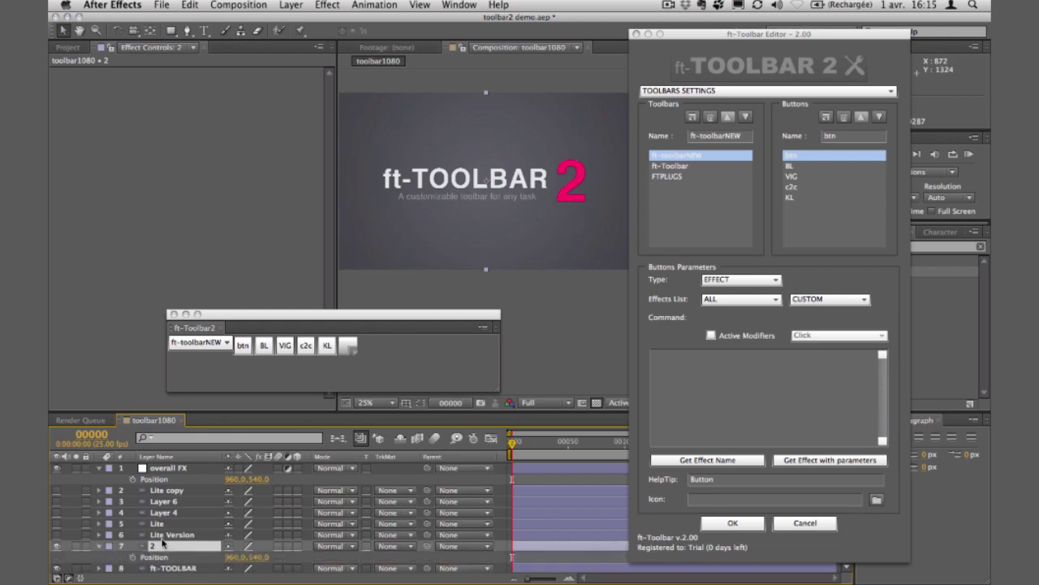
left_click(243, 348)
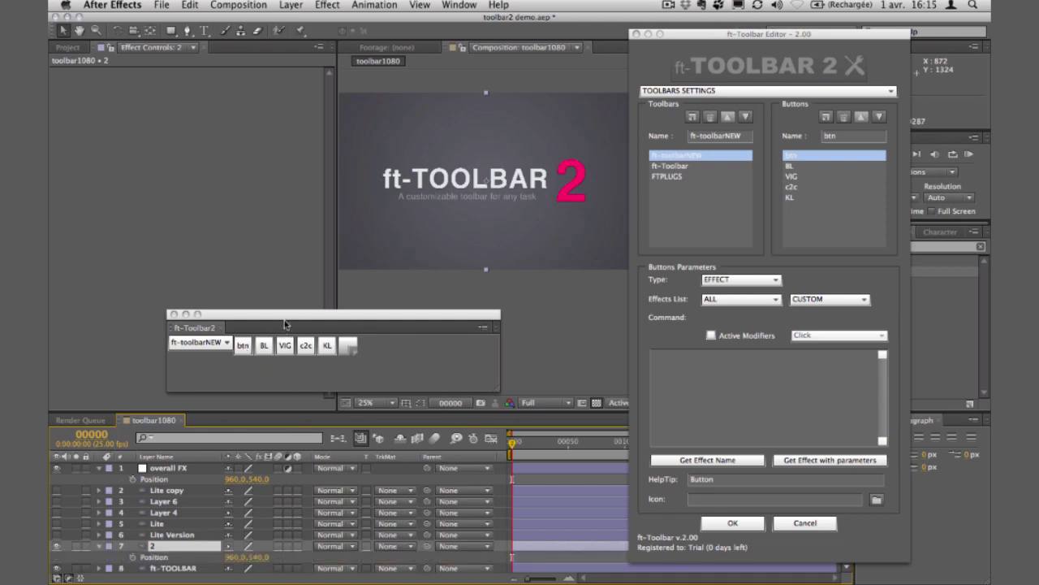
Step: Turn the new button into an EXPRESSION button named WIG with the command wiggle(10,5);
left_click(804, 155)
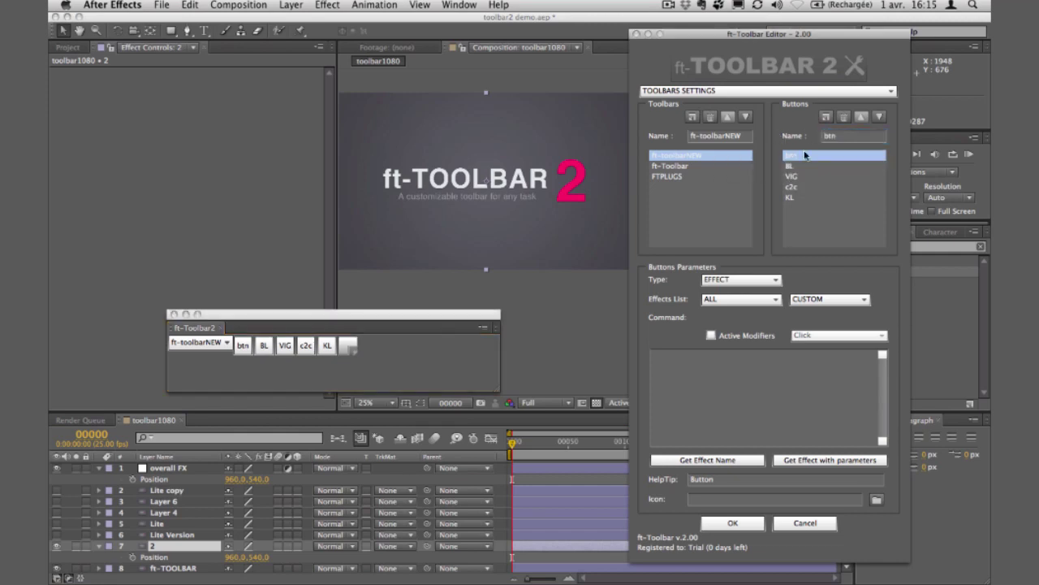
double_click(823, 136)
type("WIG")
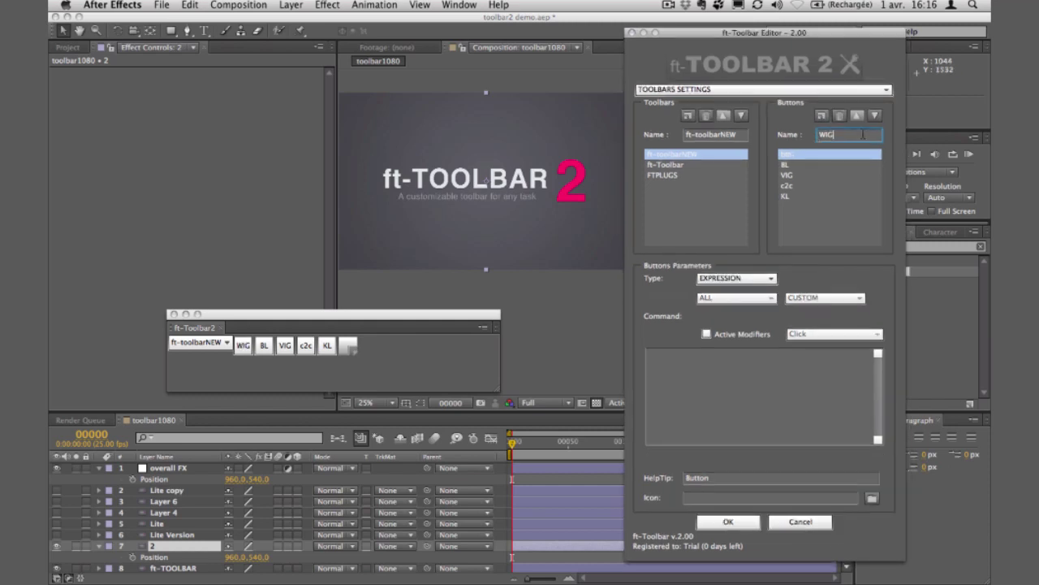
left_click(751, 394)
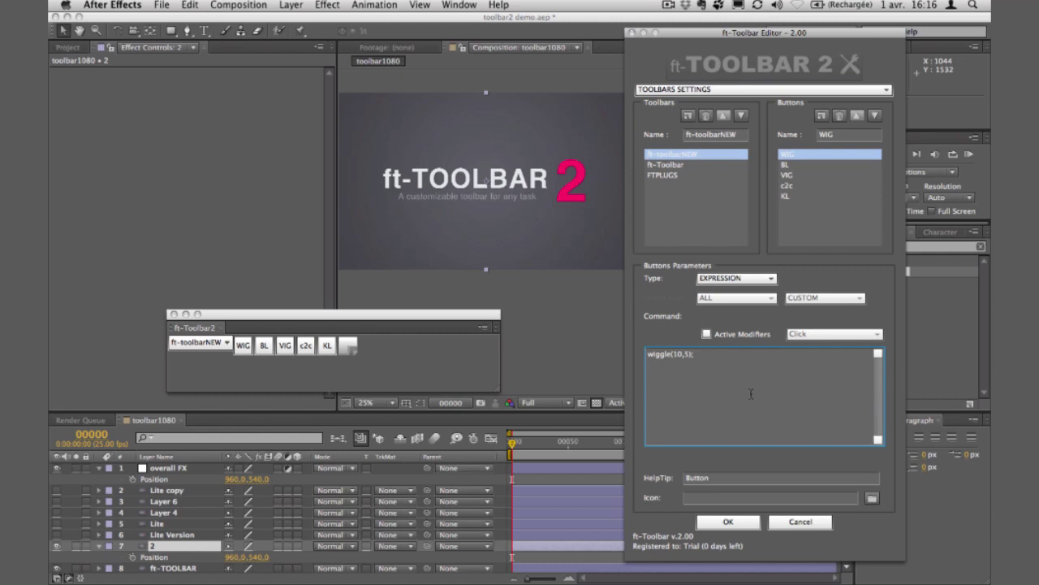
Step: Copy the WIG button's wiggle expression into its help tip as wiggle(10,5)
key("super+a")
key("super+c")
double_click(722, 480)
key("super+v")
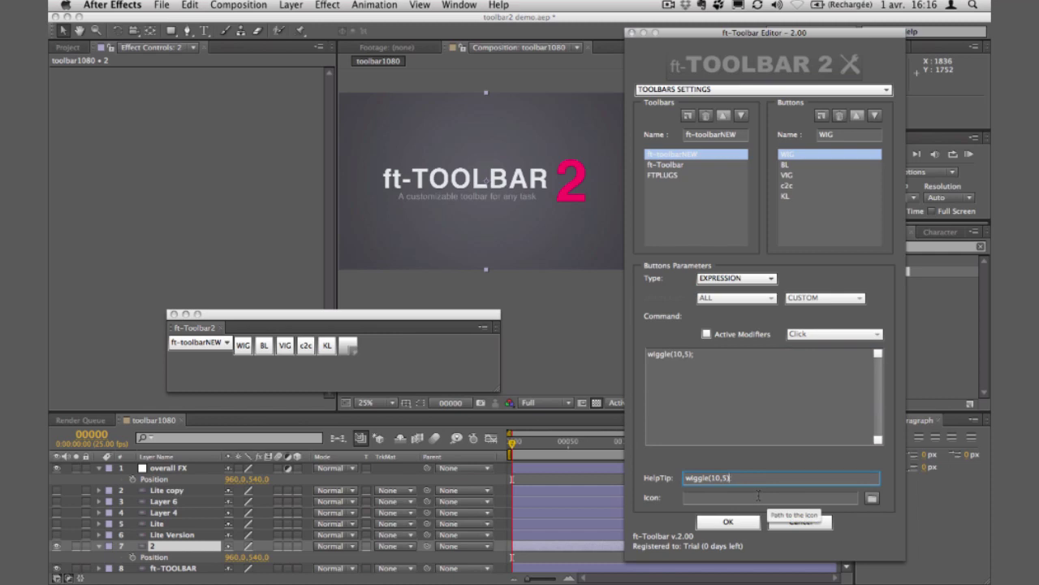
Step: Select the Position property of layer 2 and run the WIG button to apply the wiggle expression to it
left_click(248, 378)
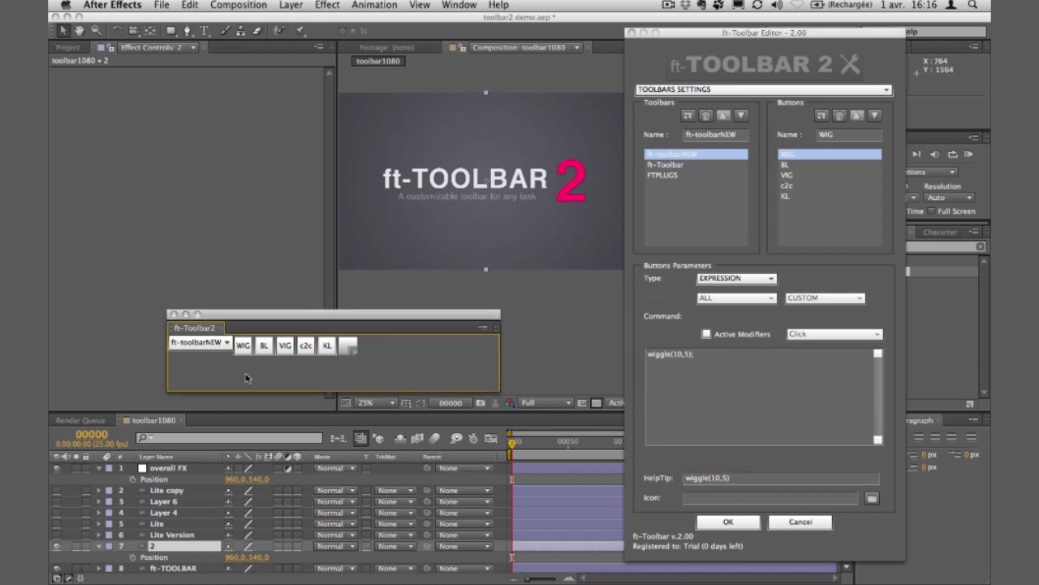
left_click(246, 351)
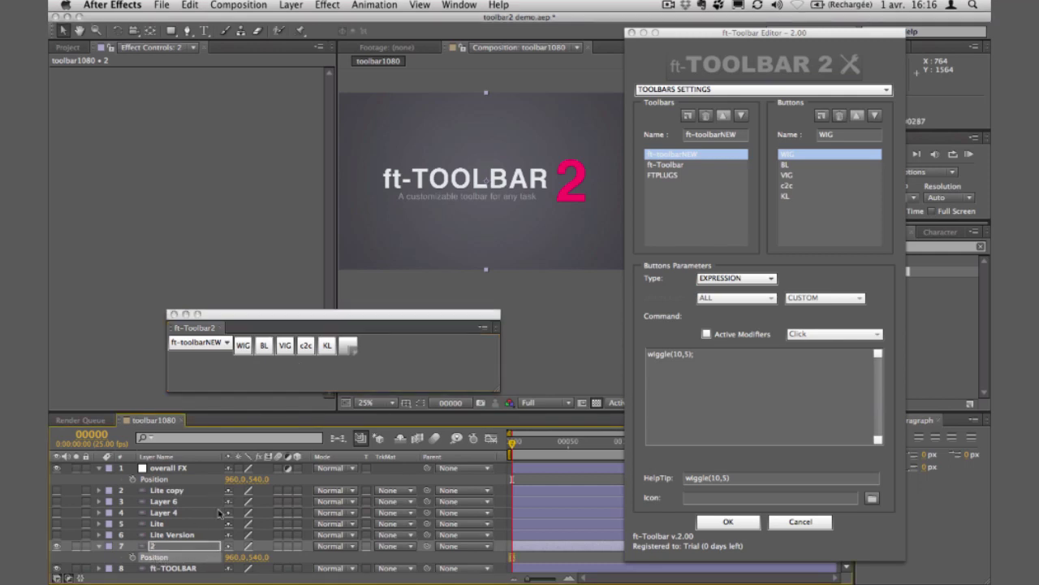
left_click(245, 348)
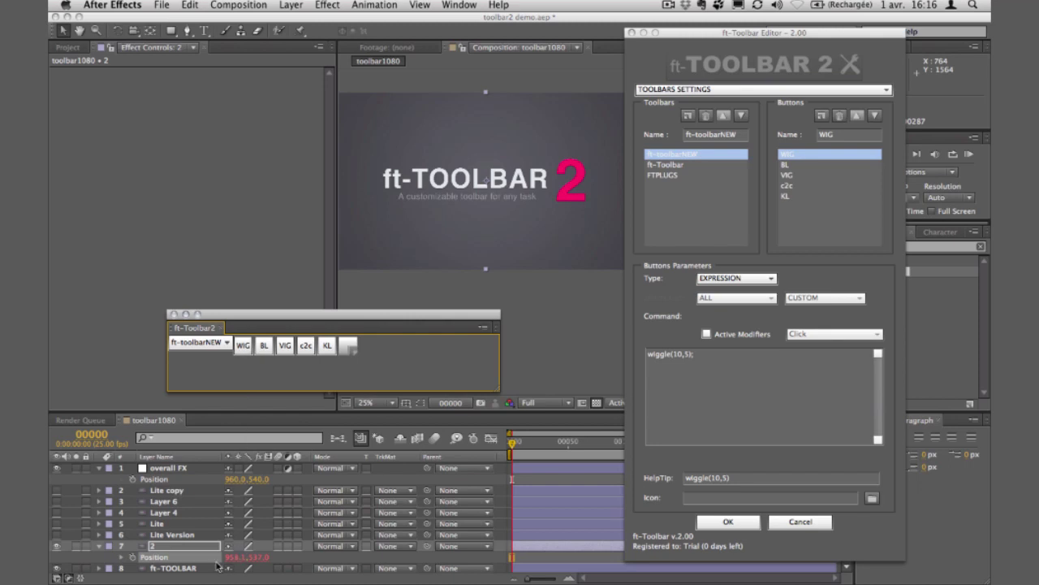
scroll(258, 561, "down", 1)
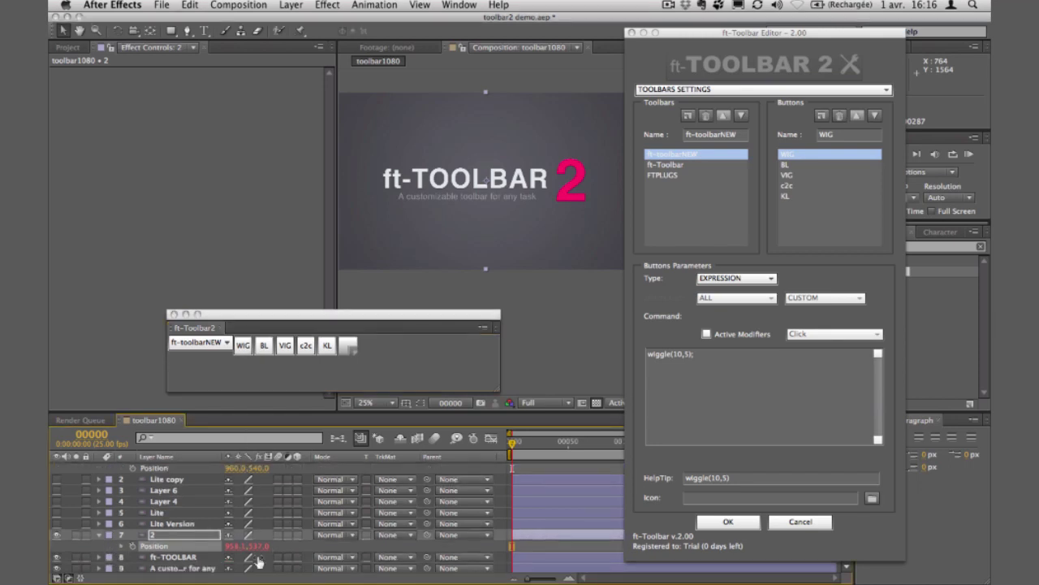
Step: Reveal the expression under layer 2's Position property and scrub the timeline to check the wiggle motion
left_click(123, 547)
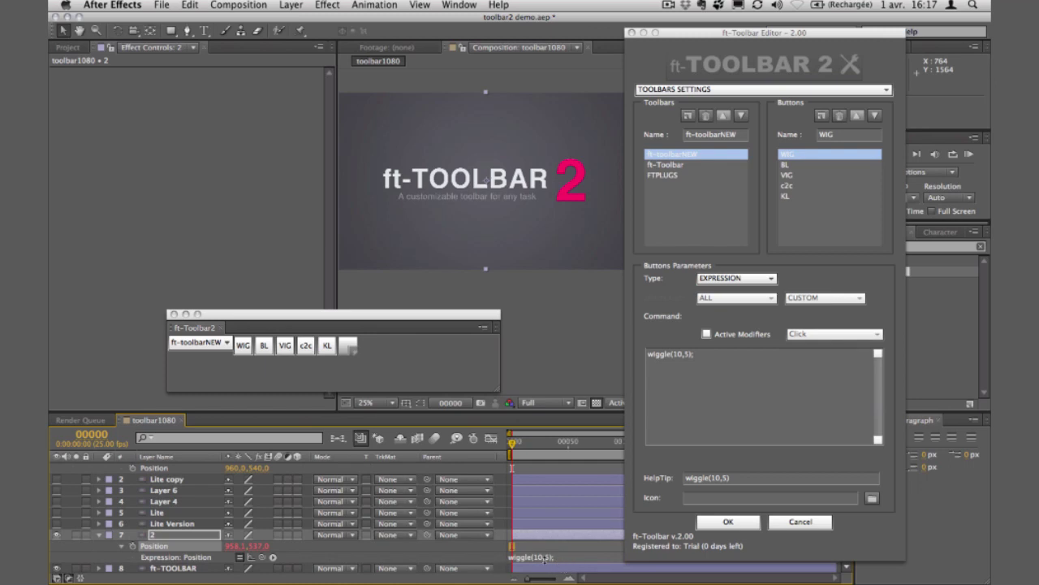
left_click_drag(514, 445, 484, 456)
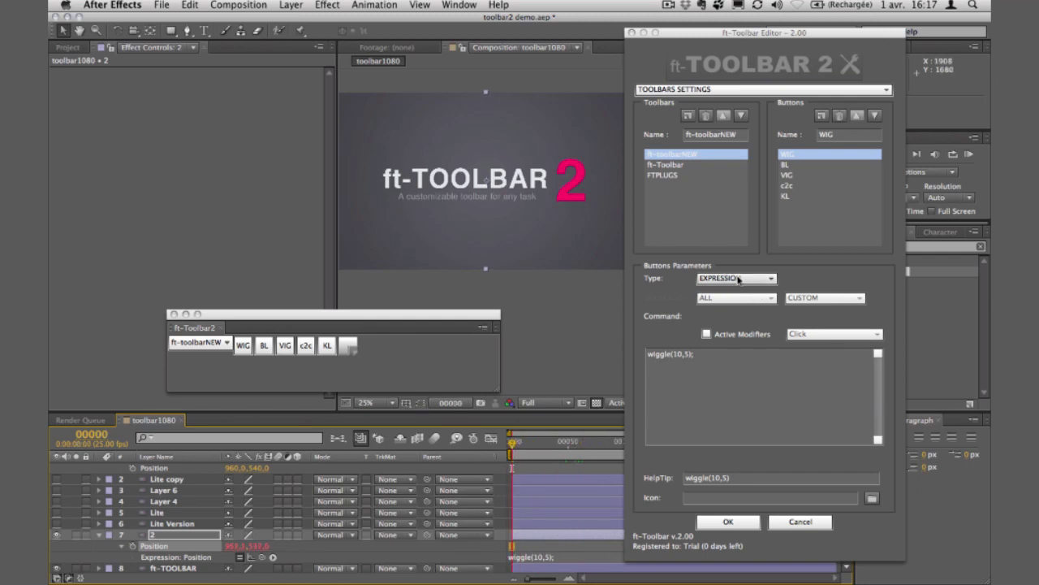
Step: Add a new button to the ft-toolbarNEW toolbar and set its type to ANIMATION PRESET
mouse_move(739, 278)
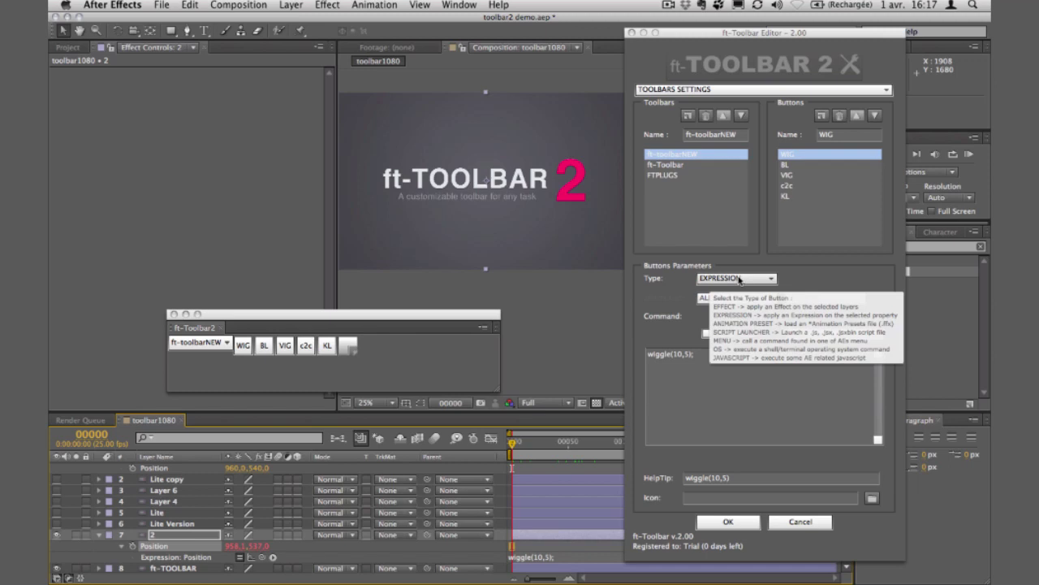
left_click(739, 278)
left_click(790, 269)
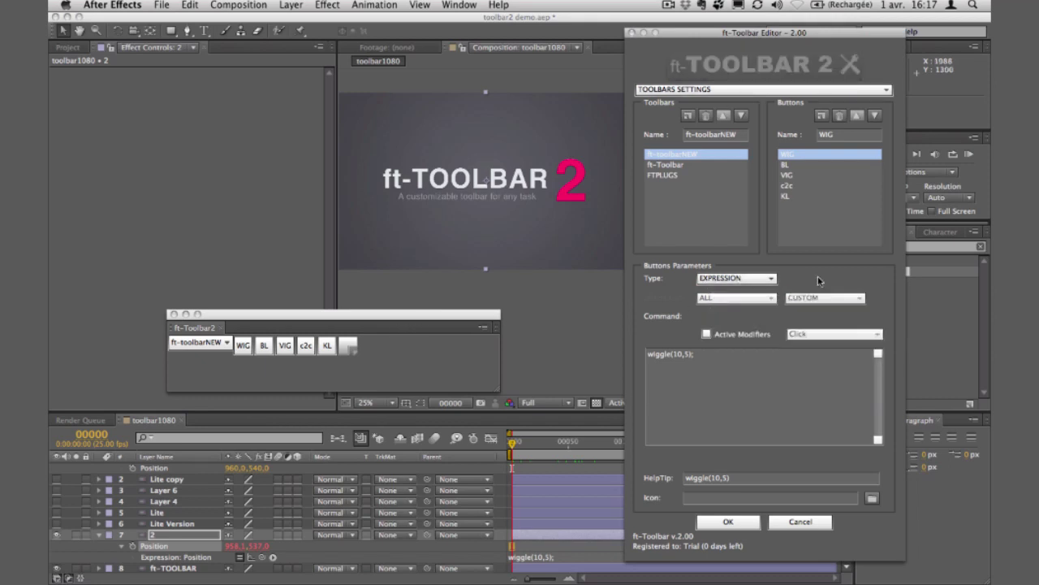
left_click(823, 121)
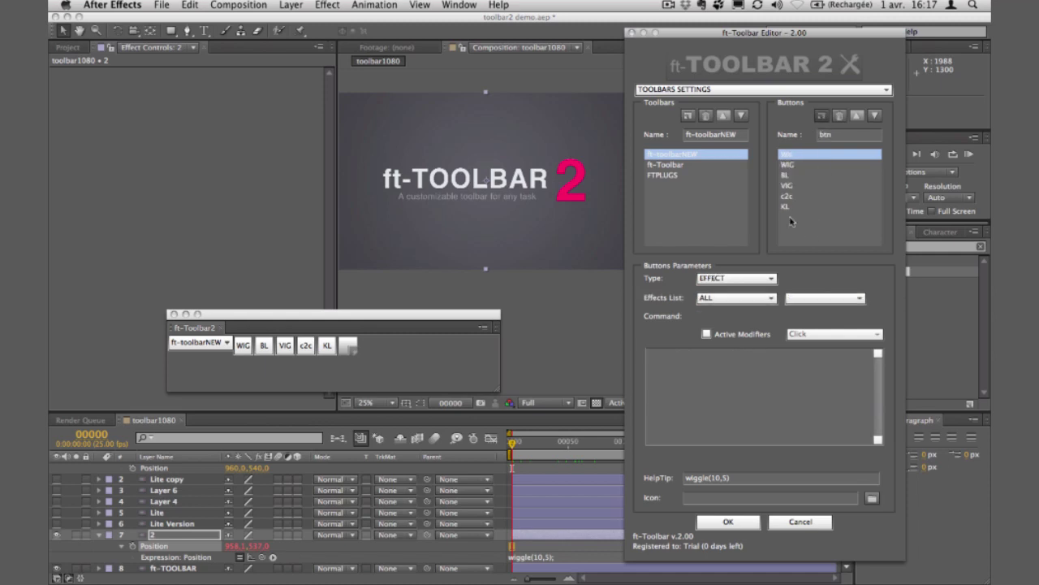
left_click(735, 280)
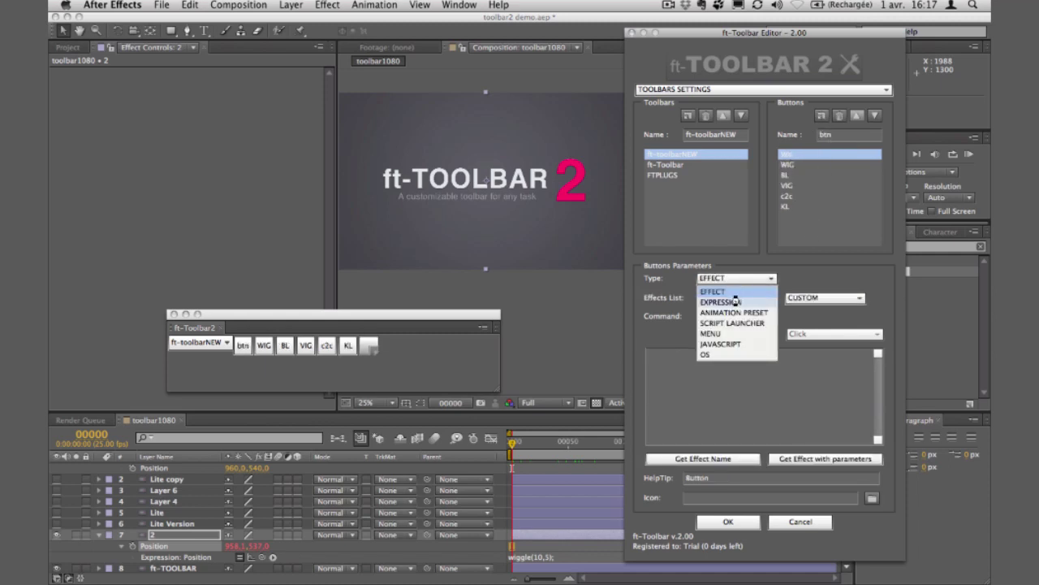
left_click(736, 309)
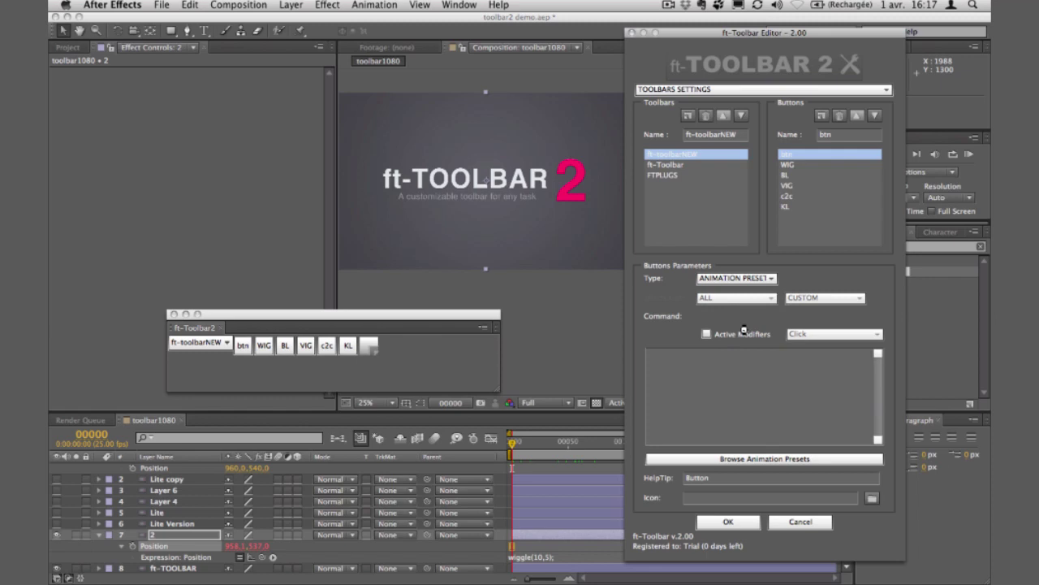
left_click_drag(741, 36, 681, 36)
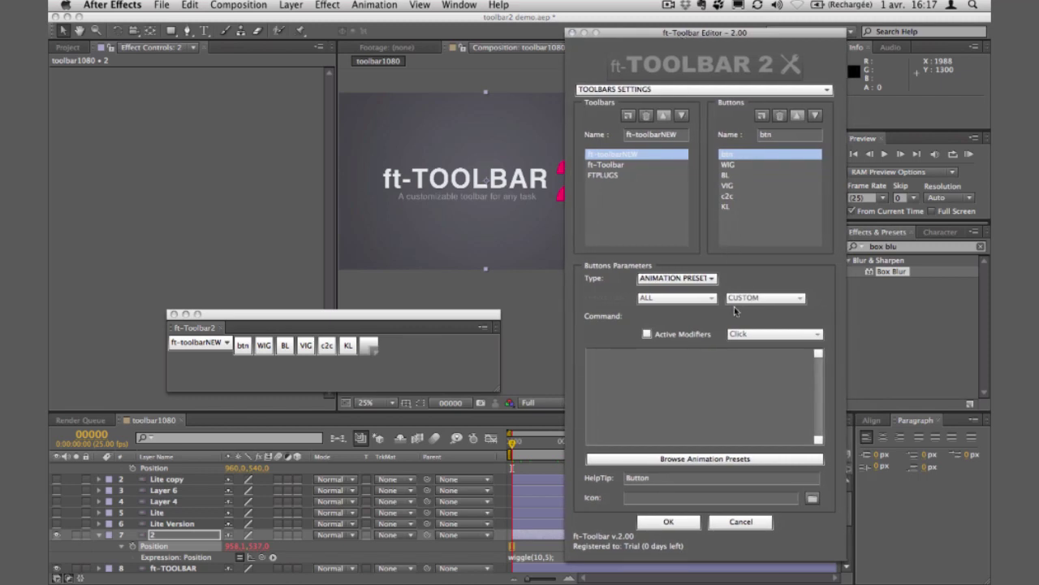
Step: Assign the preset t2_cloudchamber.ffx from Trapcode Particular ffx/Trapcode SD Presets to the new button
left_click(676, 459)
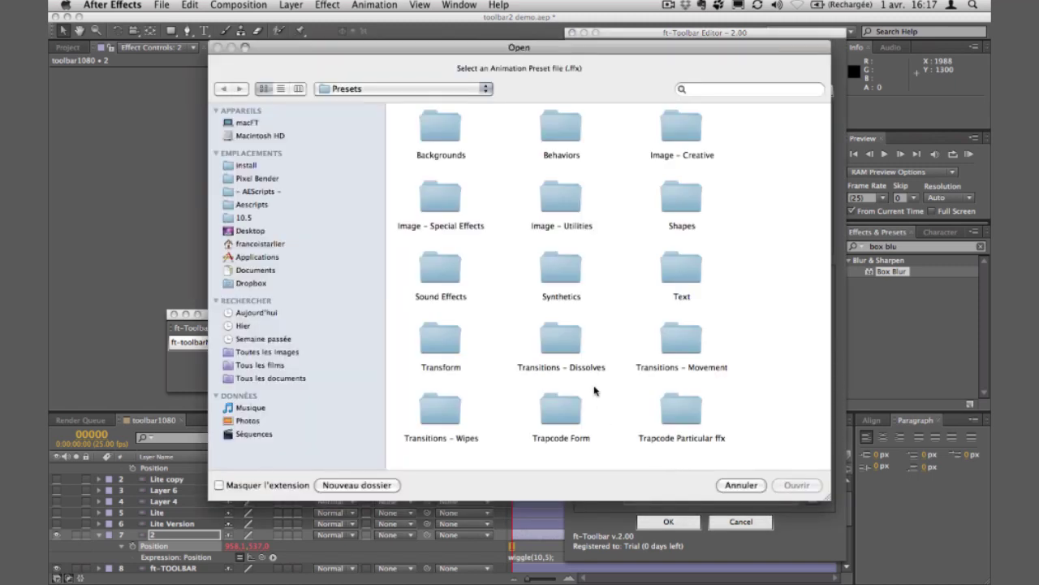
left_click(576, 422)
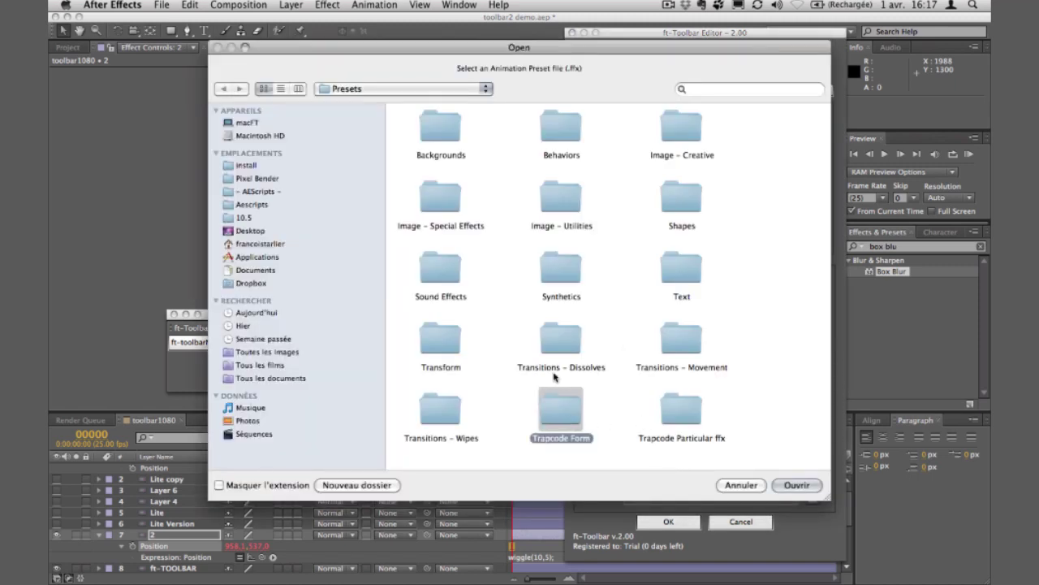
double_click(680, 419)
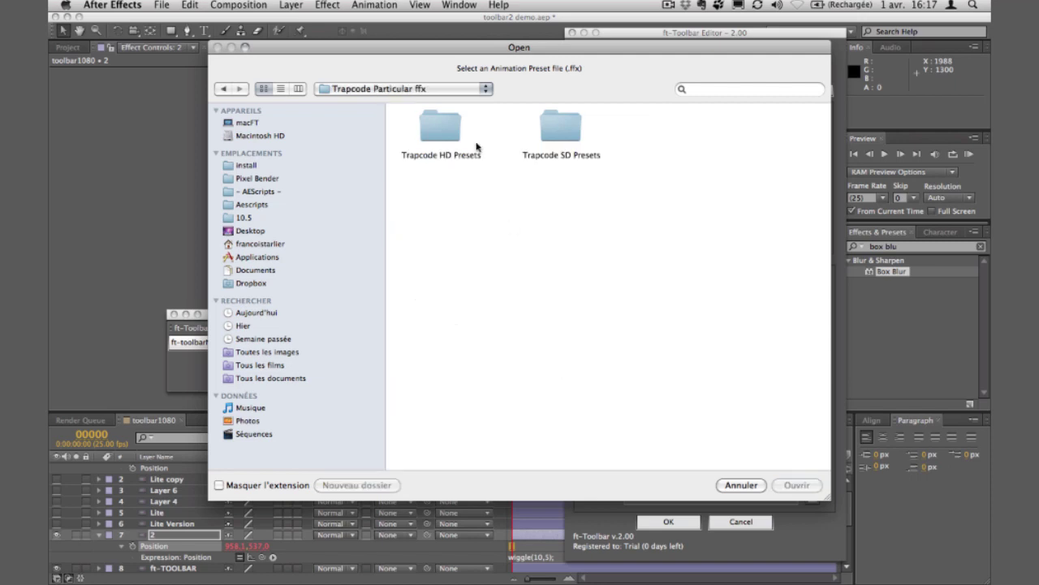
double_click(555, 134)
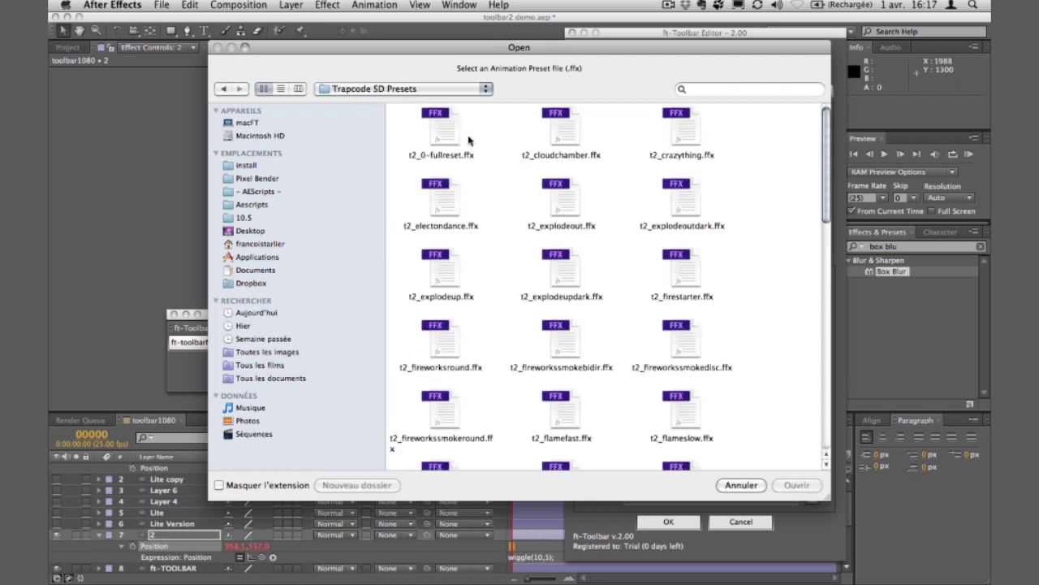
left_click(555, 130)
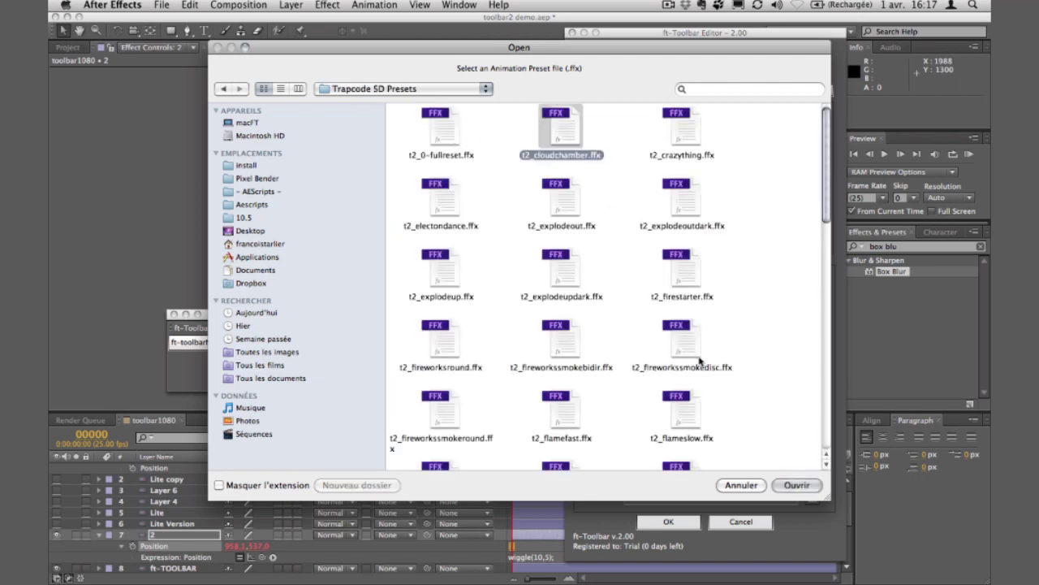
left_click(796, 485)
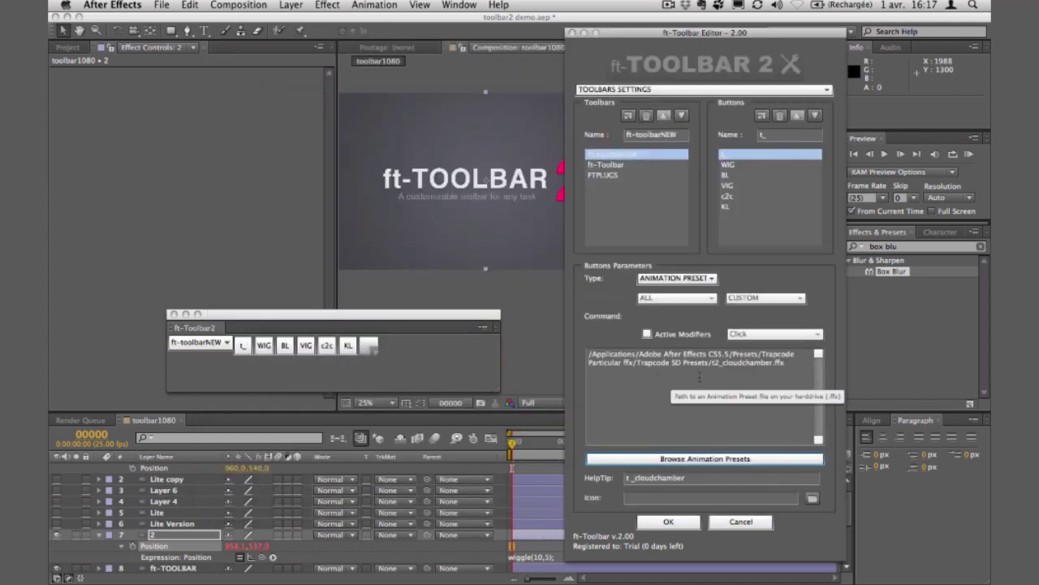
Step: Rename the animation preset button as trap
left_click(770, 154)
key("Tab")
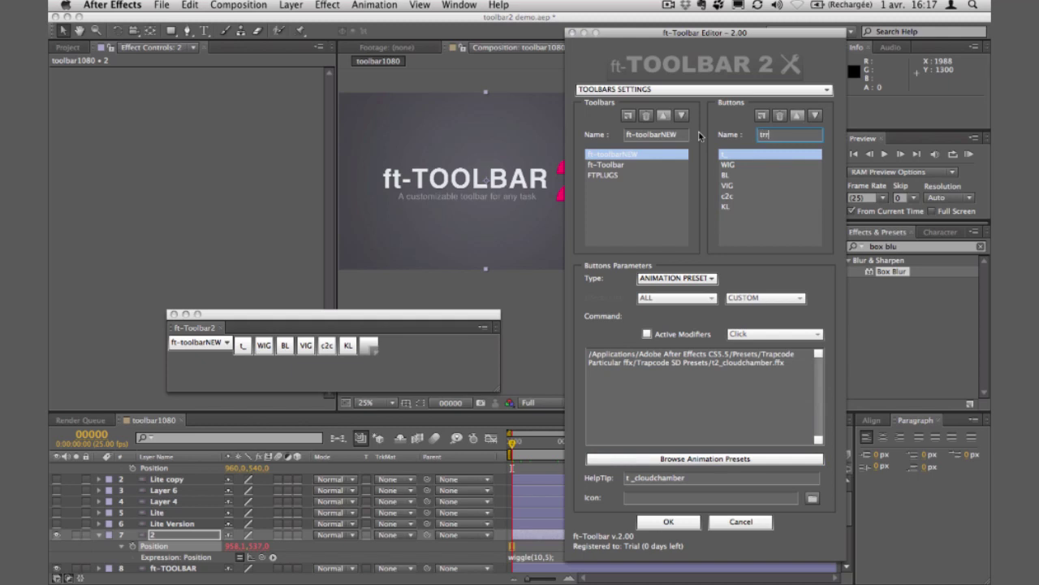
key("Return")
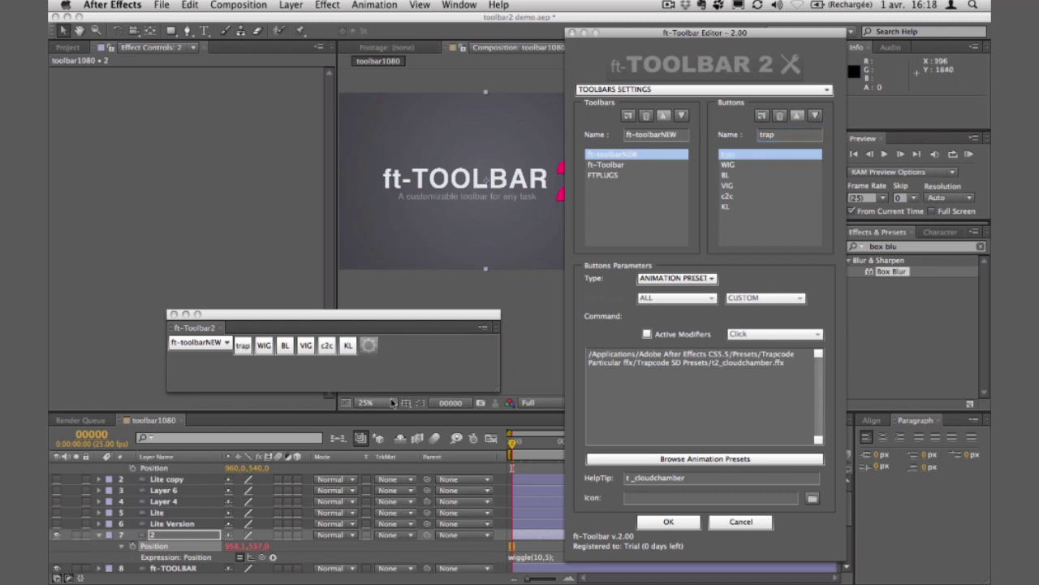
Step: Select the overall FX layer and run the trap button to apply the cloudchamber preset to it
scroll(172, 487, "up", 1)
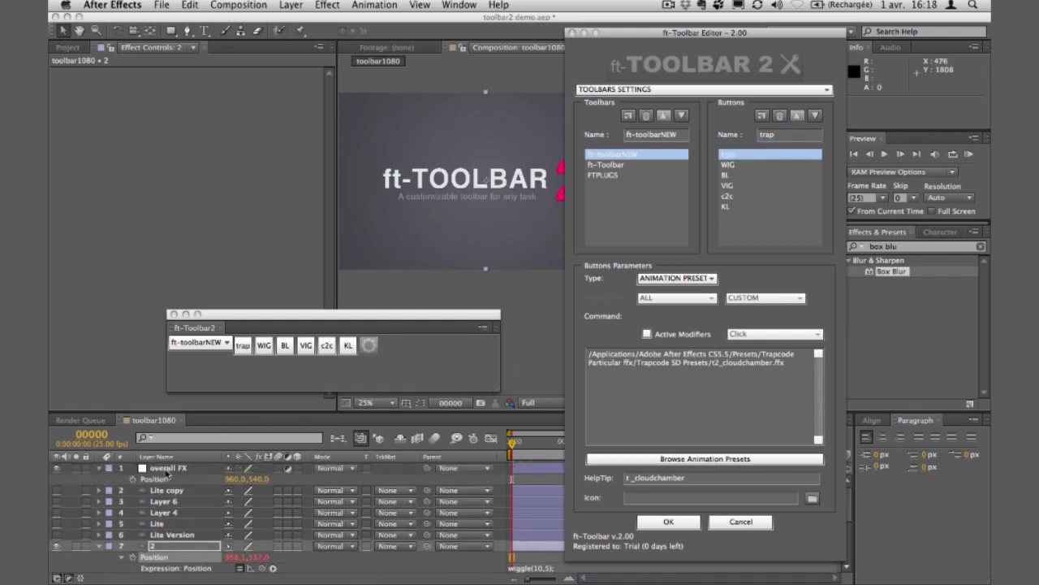
left_click(169, 470)
left_click(242, 346)
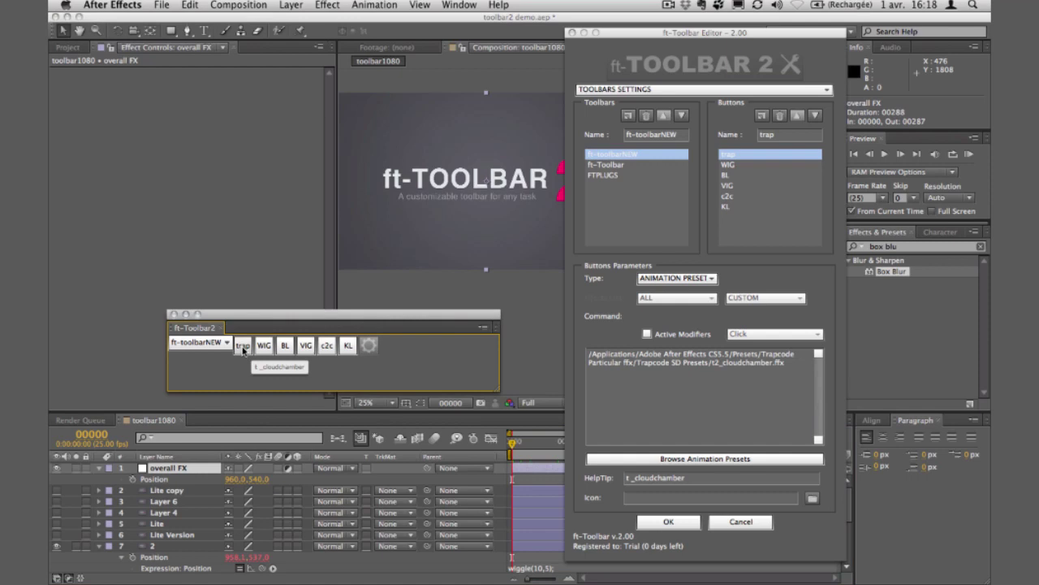
left_click(243, 347)
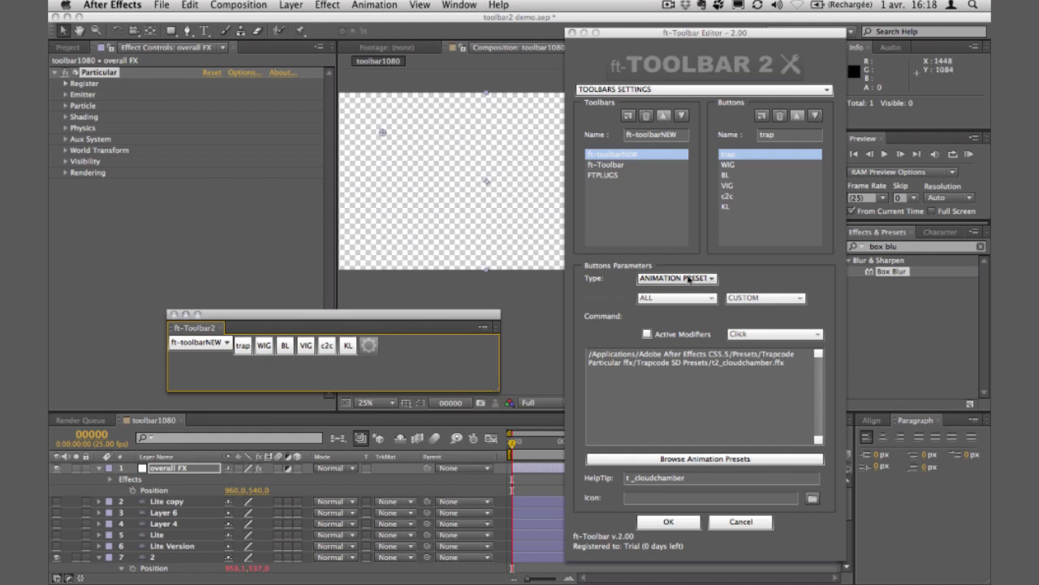
Step: Add another button to the ft-toolbarNEW toolbar and set its type to SCRIPT LAUNCHER
left_click_drag(805, 372, 561, 361)
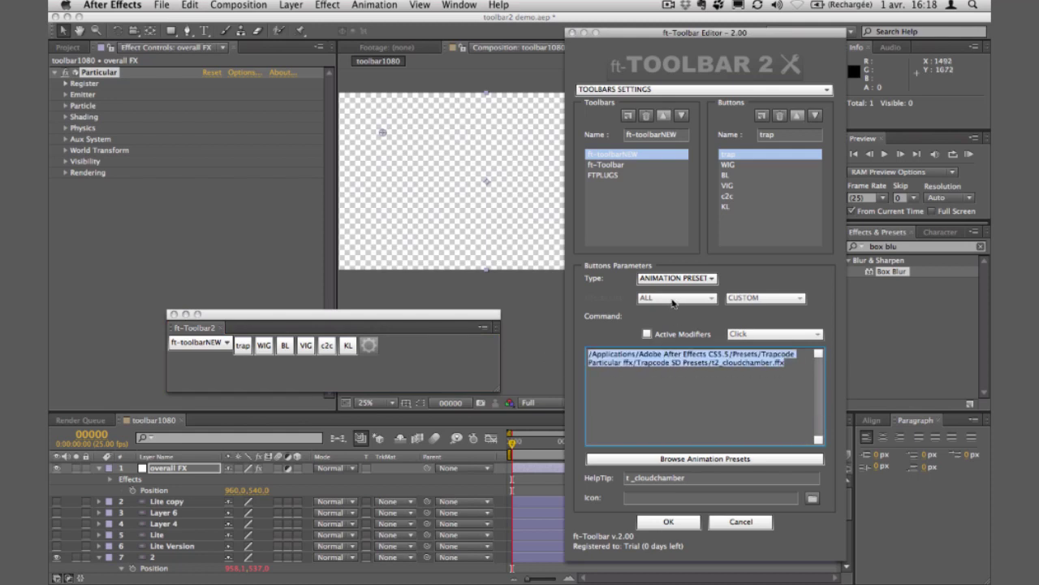
left_click(739, 276)
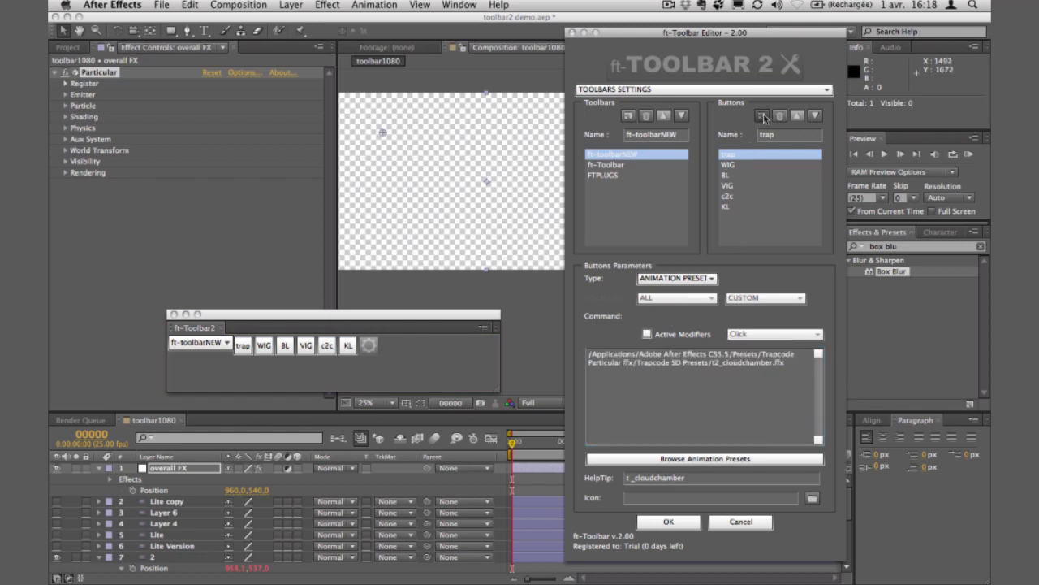
left_click(762, 117)
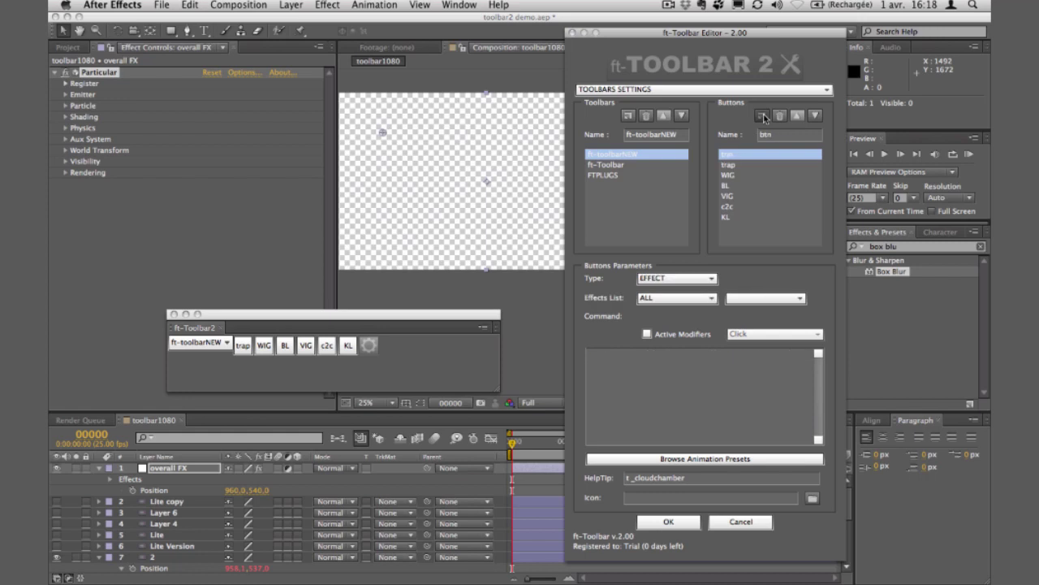
left_click(681, 279)
left_click(682, 322)
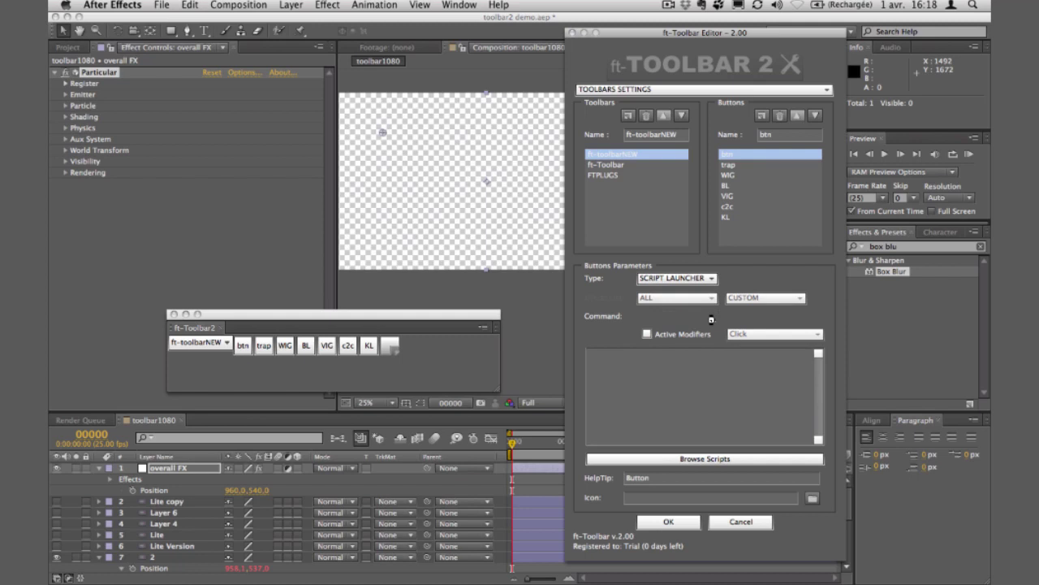
Step: Assign the script Demo Palette.jsx from the Scripts folder to the script launcher button
left_click(704, 408)
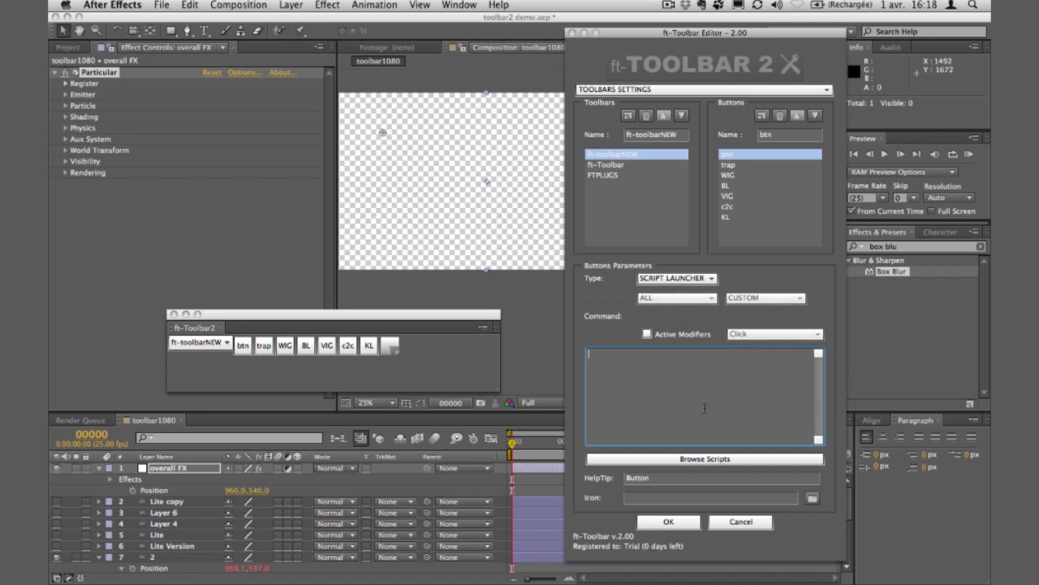
left_click(700, 460)
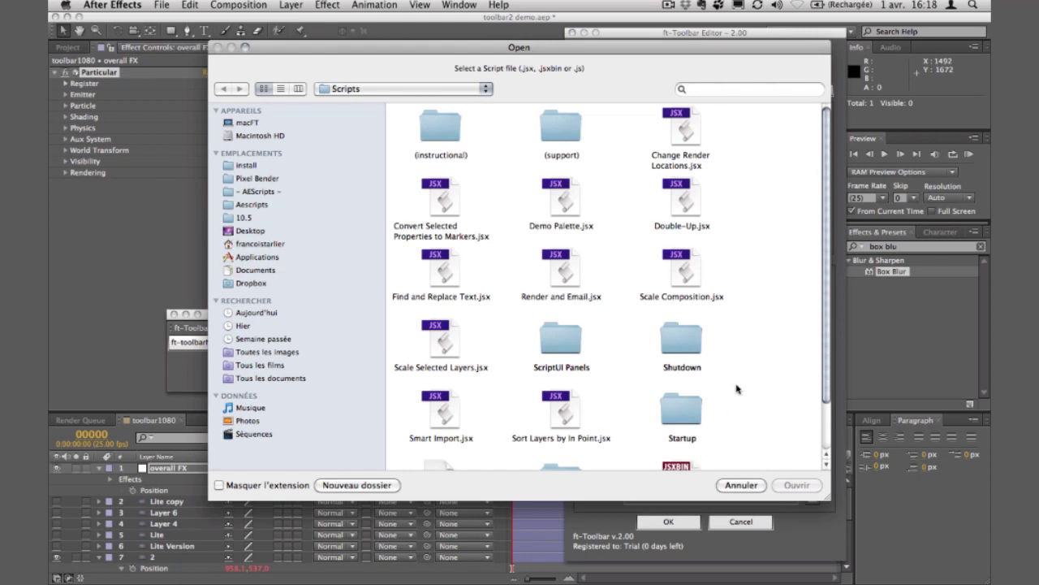
scroll(743, 333, "down", 1)
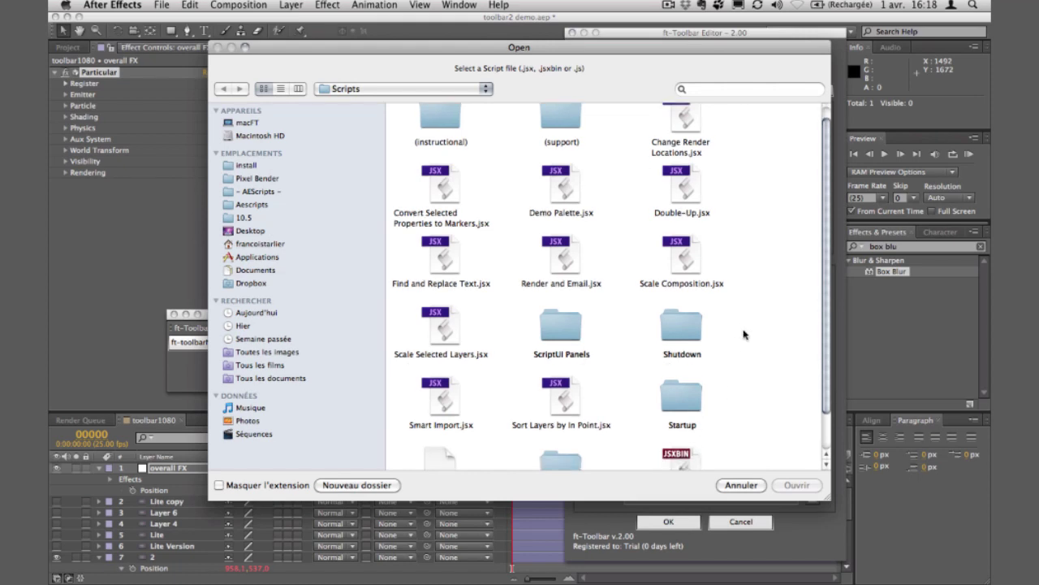
left_click(574, 197)
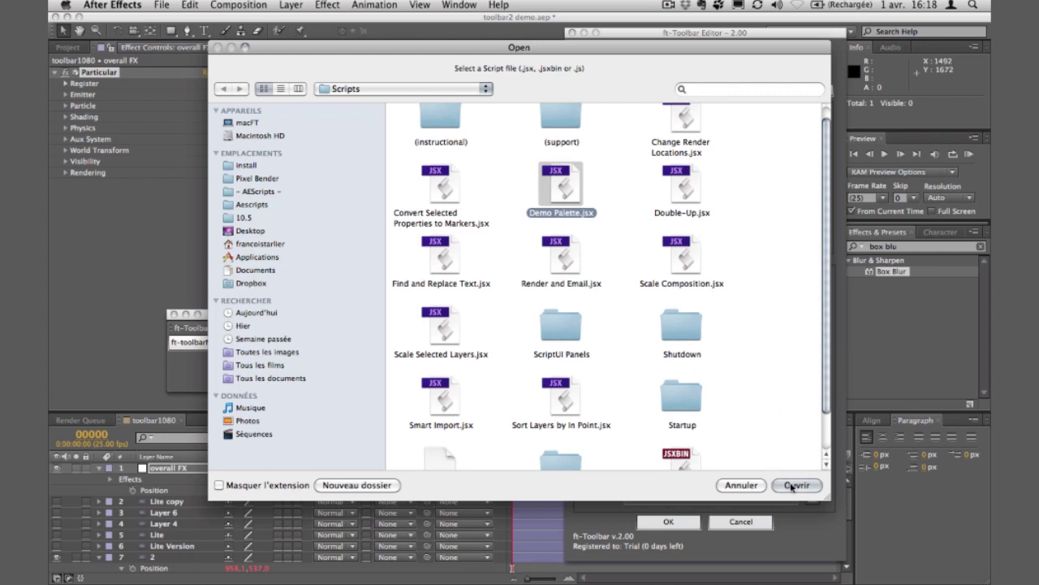
left_click(792, 487)
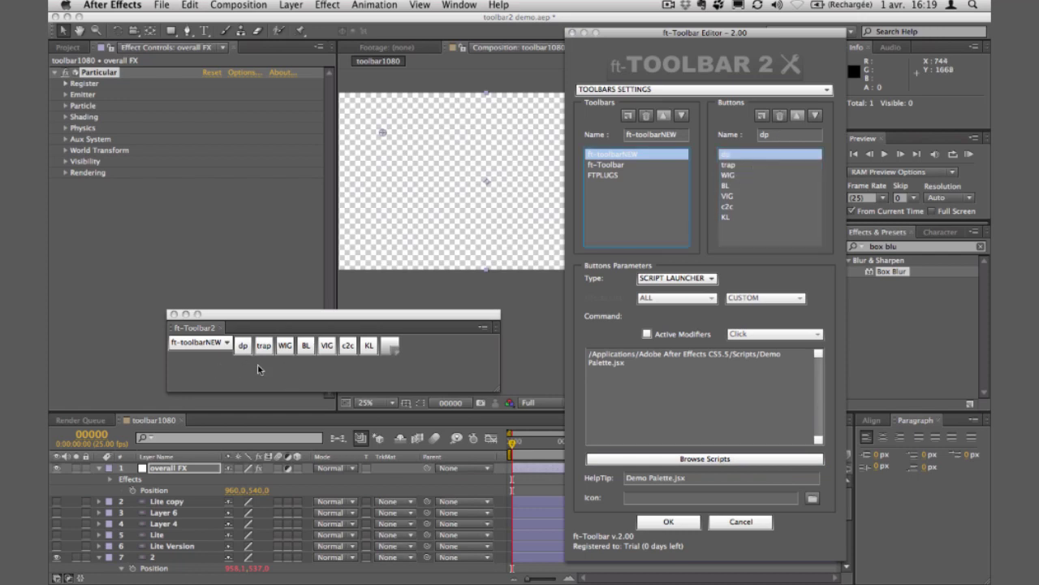
Step: Run the dp button to test the Demo Palette script, and close the Script Demos palettes it opens
left_click(241, 348)
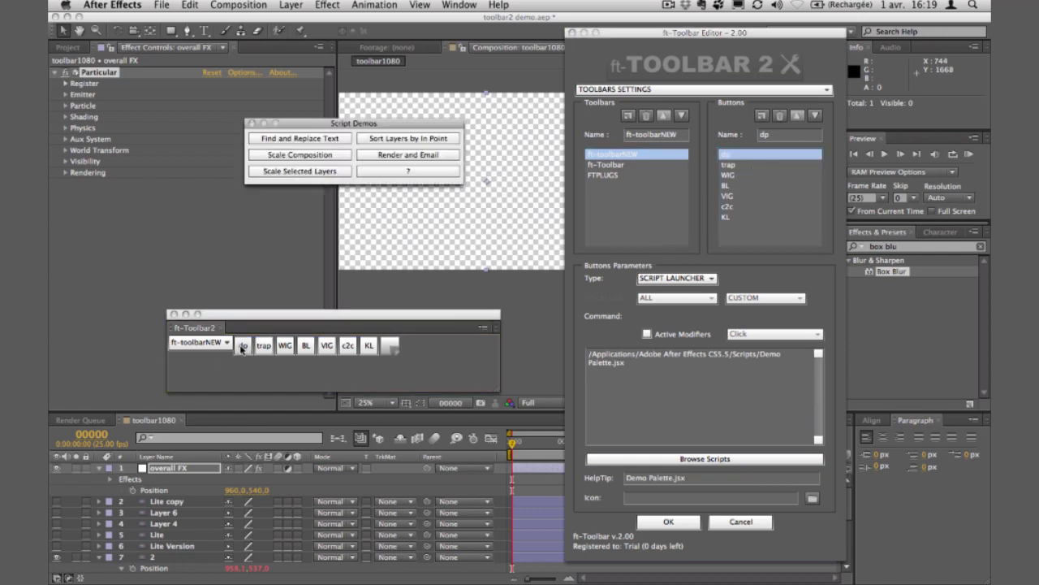
left_click_drag(326, 124, 436, 185)
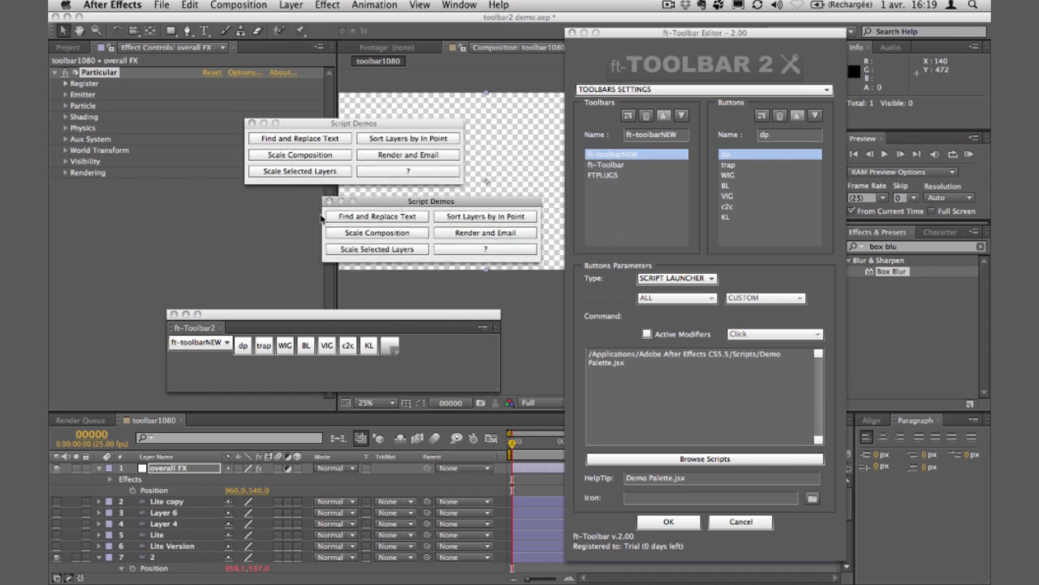
left_click_drag(332, 128, 432, 137)
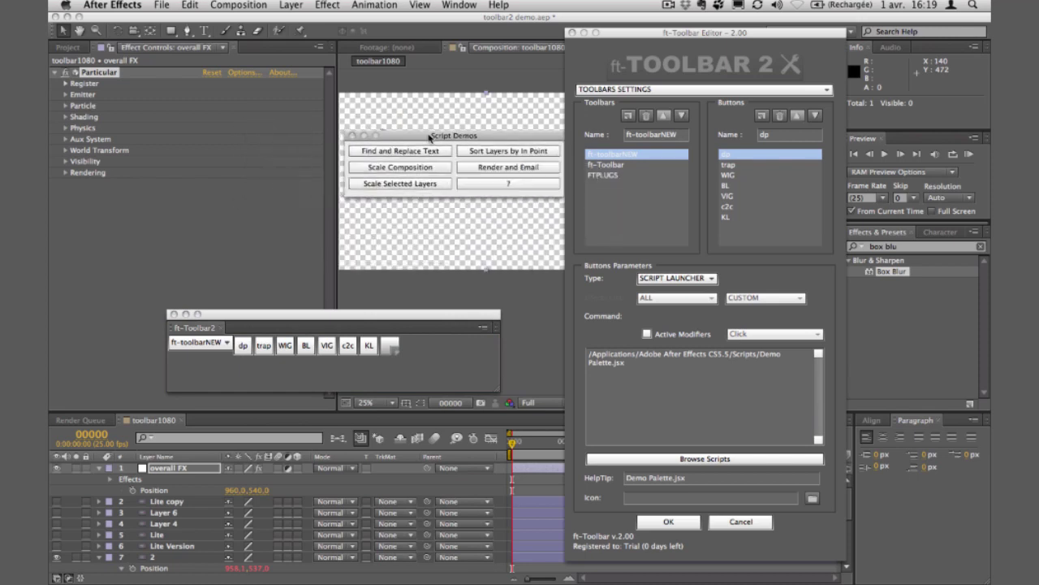
left_click(352, 136)
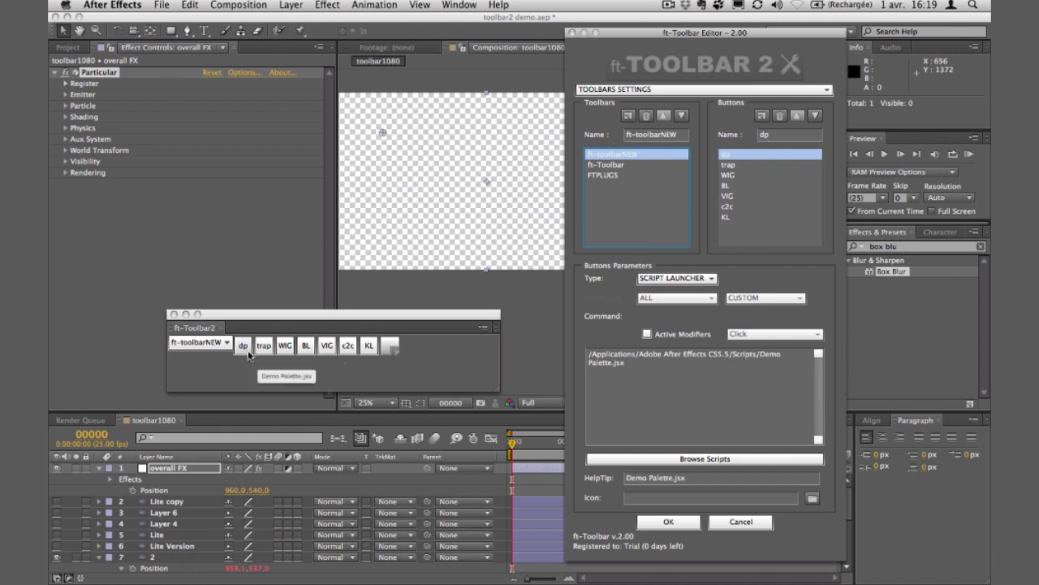
Step: Add another button to the ft-toolbarNEW toolbar and set its type to MENU
left_click(739, 243)
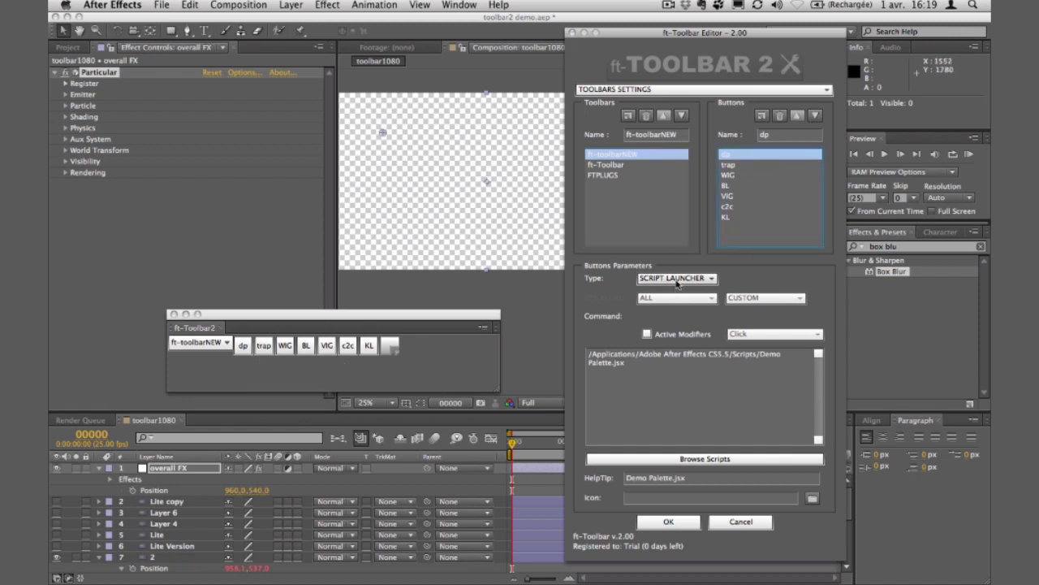
left_click(762, 116)
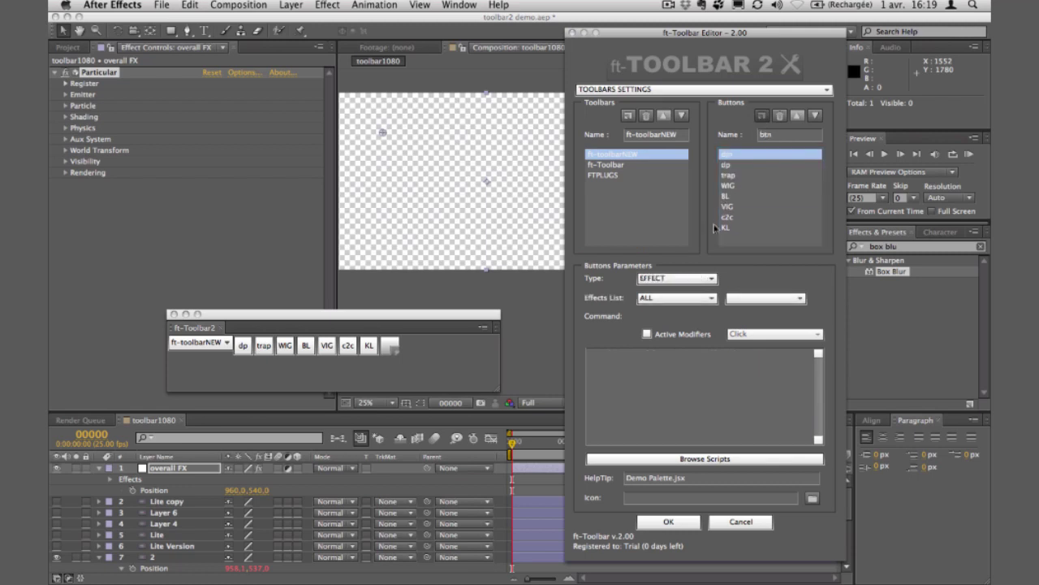
left_click(673, 277)
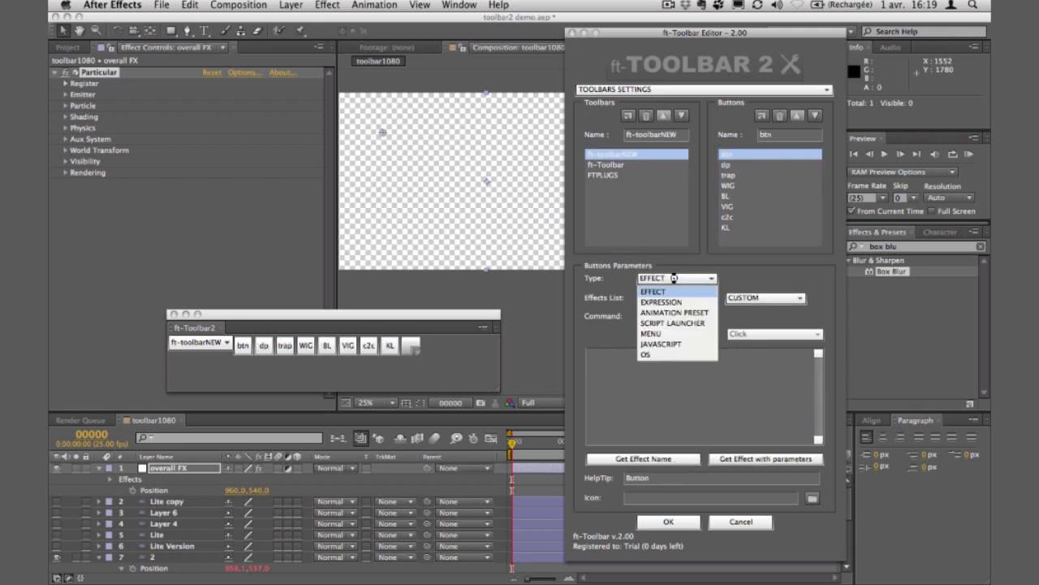
left_click(679, 334)
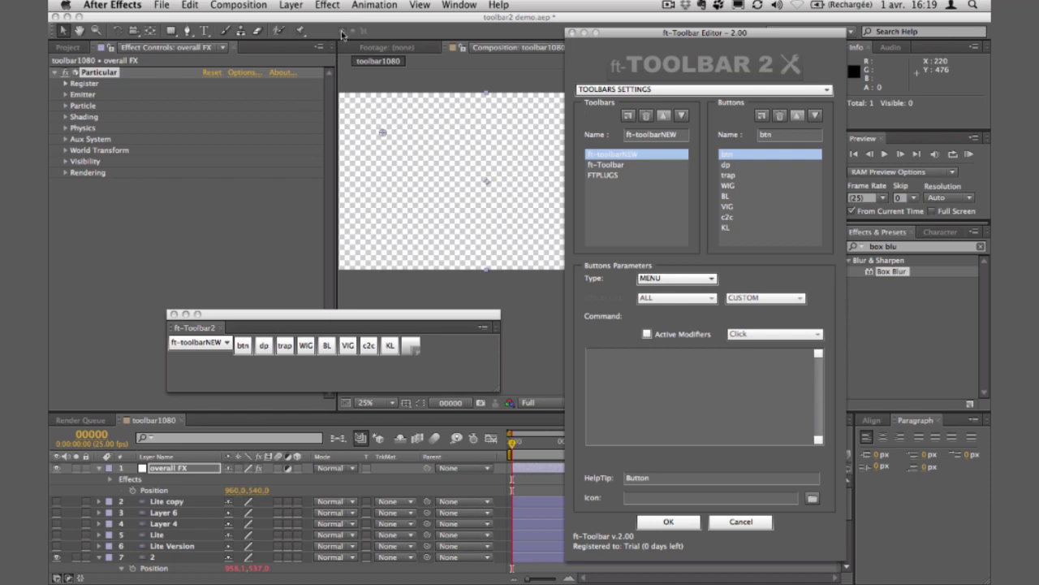
left_click(675, 401)
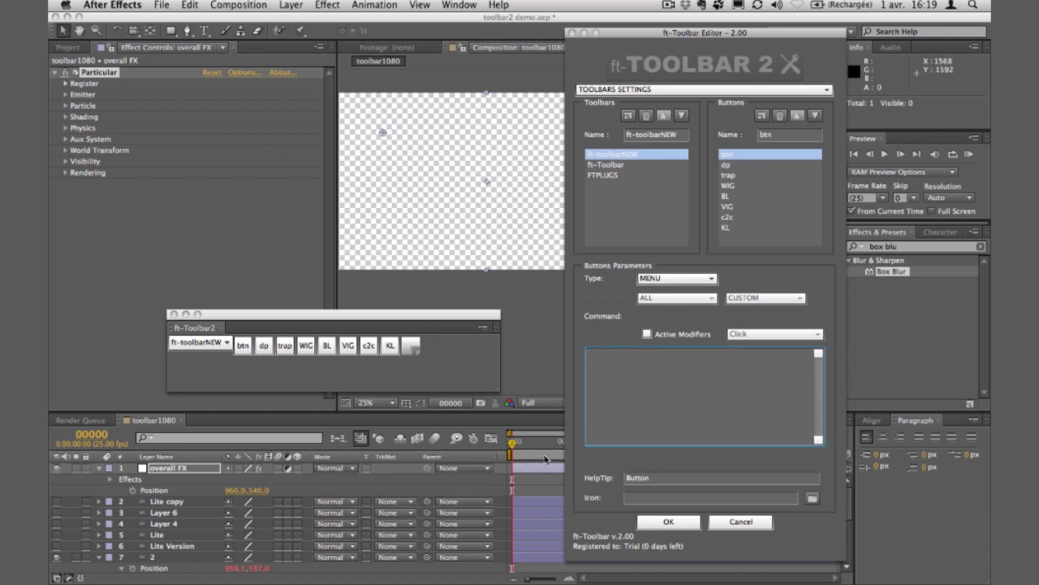
Step: Set the toolbar1080 work area to about frames 64 to 126 and locate its Trim Comp to Work Area command
left_click_drag(631, 38, 251, 53)
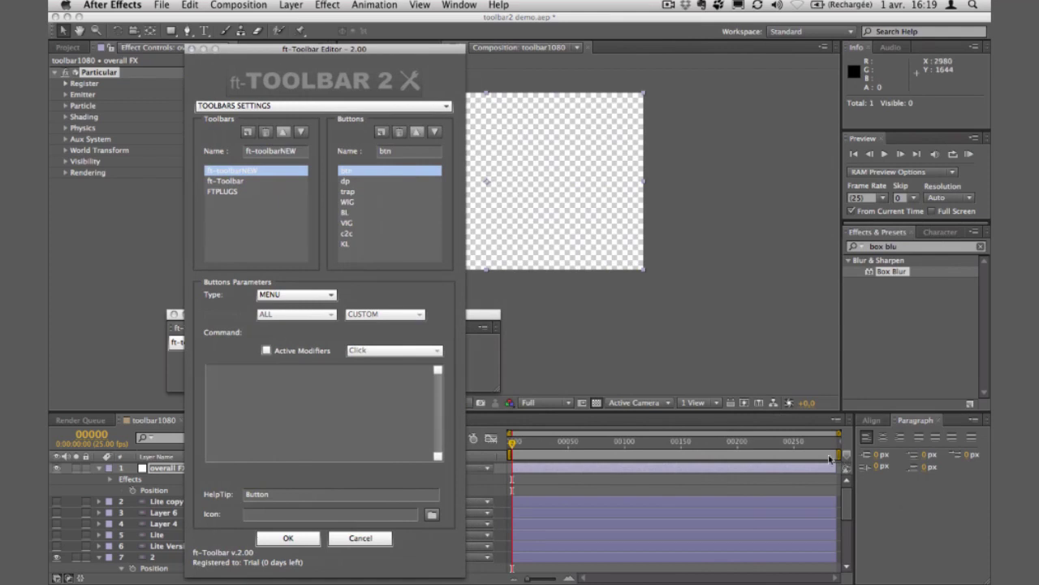
left_click_drag(838, 457, 660, 454)
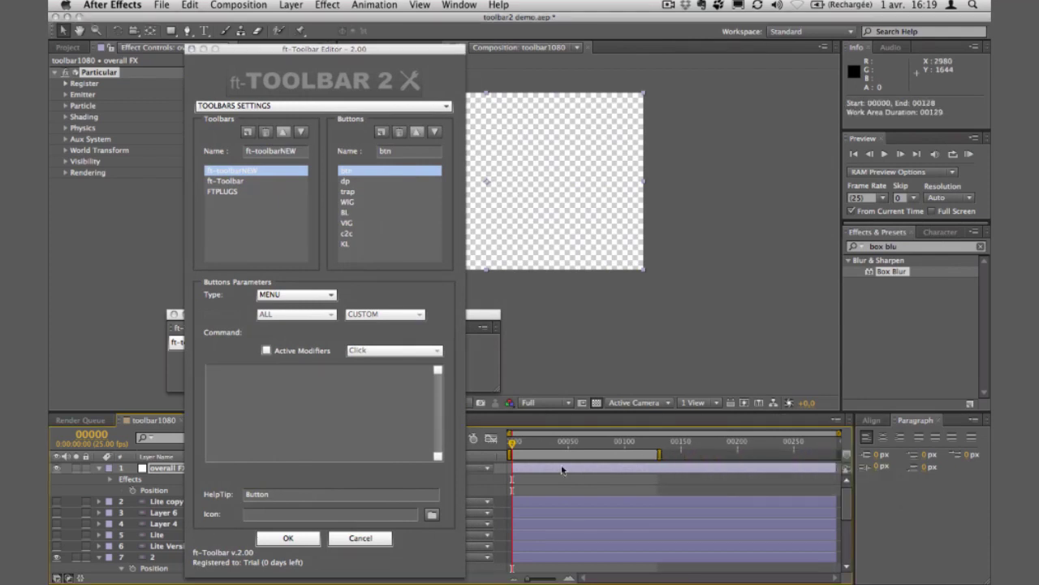
left_click_drag(514, 453, 638, 454)
right_click(638, 454)
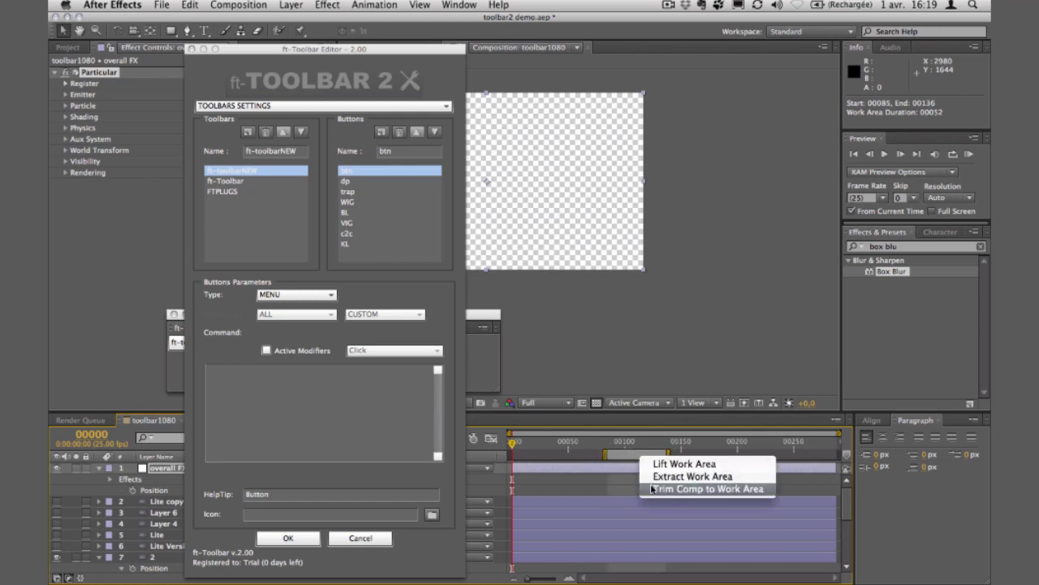
left_click(615, 455)
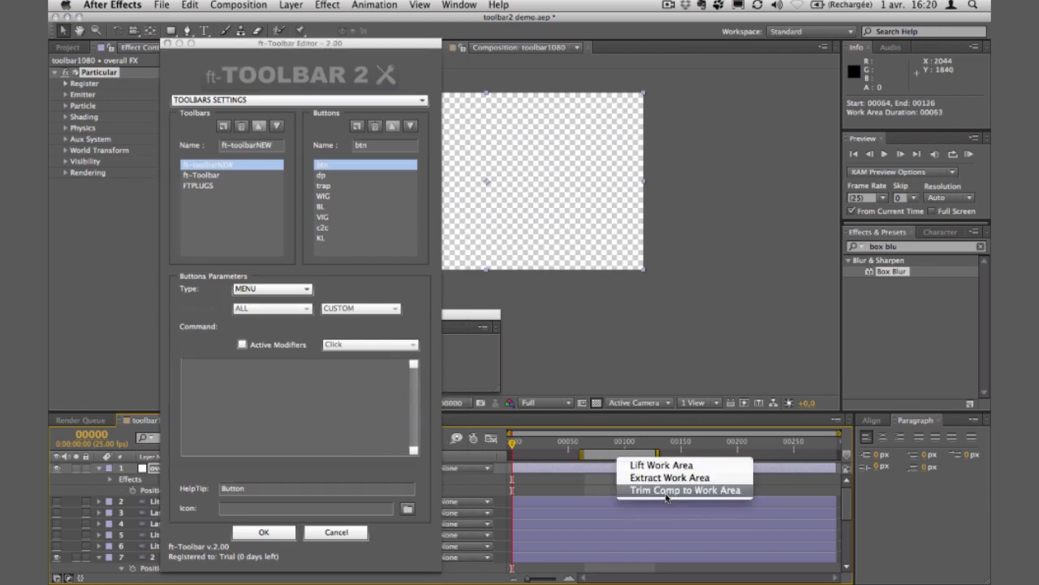
Step: Enter Trim Comp to Work Area as the MENU button's command
left_click(205, 412)
left_click(219, 400)
type("Trim")
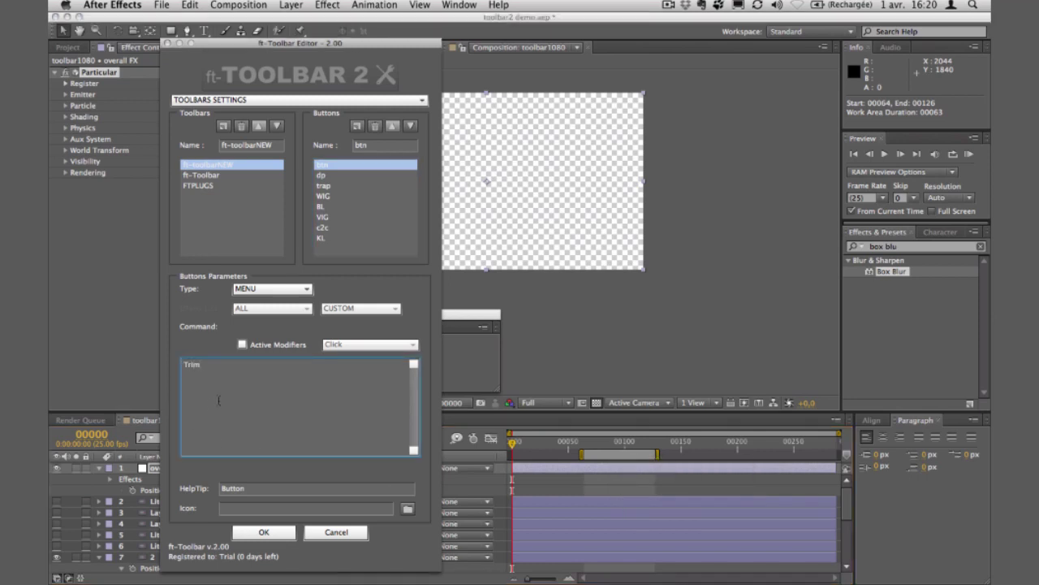
type(" Comp to Work Area")
left_click(268, 488)
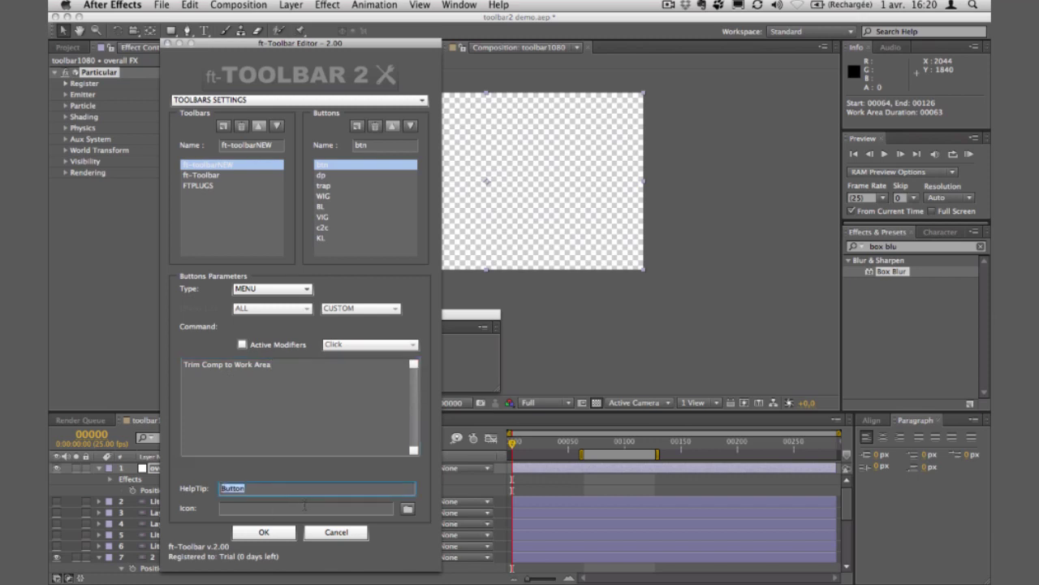
type("TC")
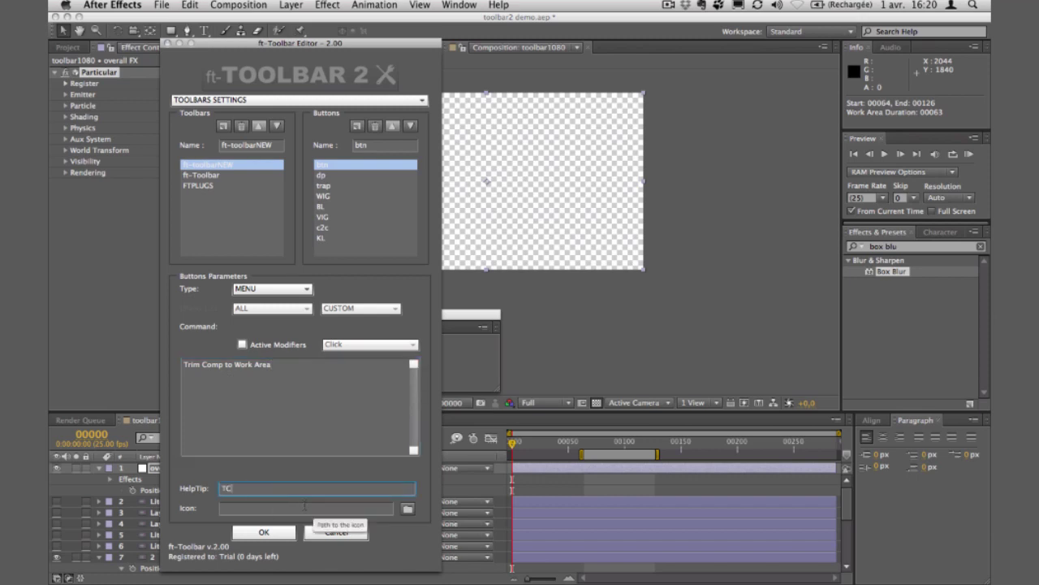
key("Return")
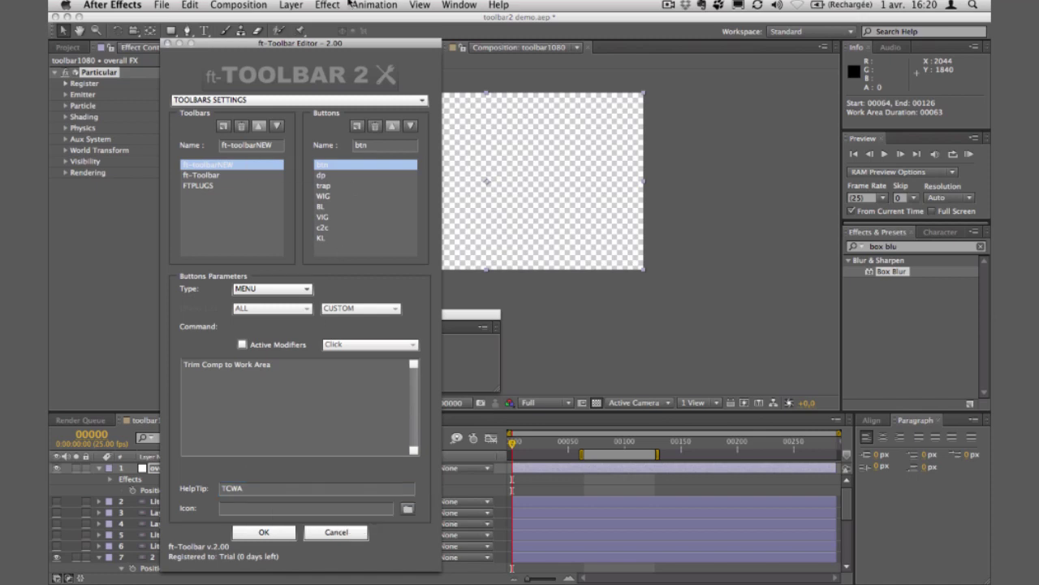
Step: Copy the command text Trim Comp to Work Area into the MENU button's help tip
left_click(281, 368)
key("super+c")
left_click(252, 487)
key("super+v")
key("Return")
Step: Rename the new MENU button as TCWA
double_click(364, 144)
type("T")
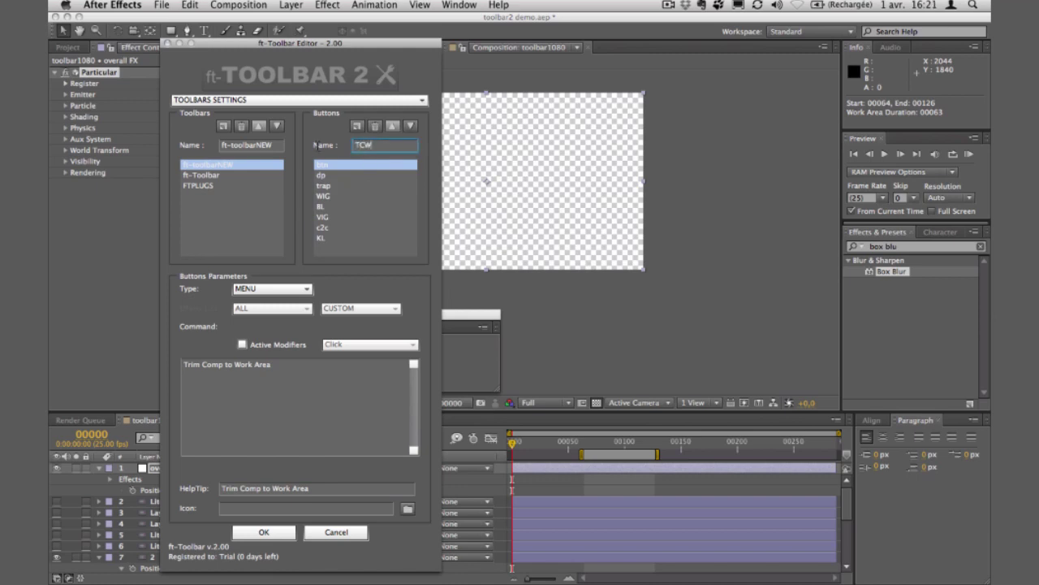
key("Return")
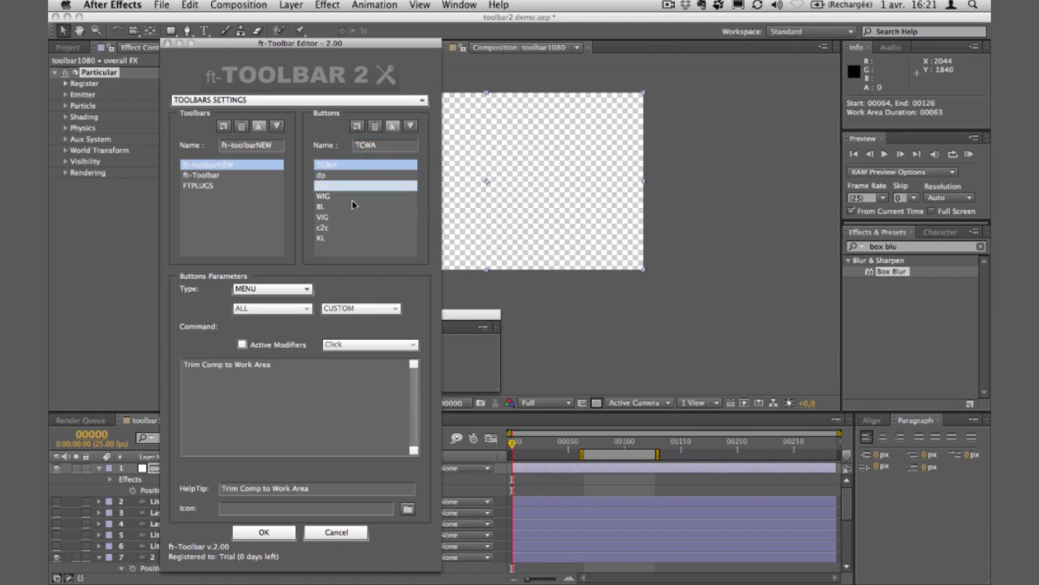
Step: Move the editor and toolbar panel apart, and run the TCWA button to trim the toolbar1080 composition to its work area
left_click_drag(334, 44, 241, 44)
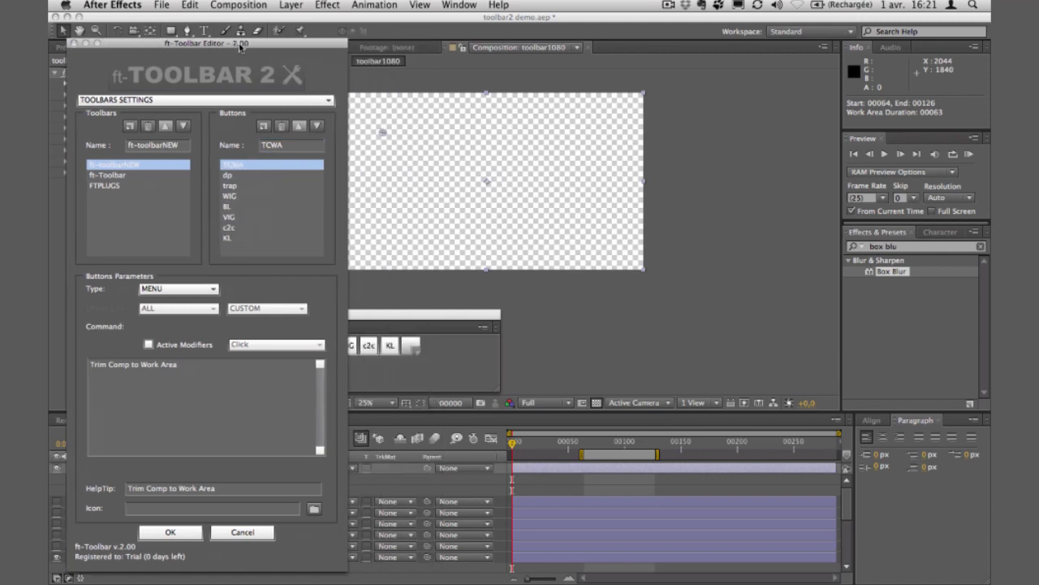
left_click_drag(433, 324, 830, 293)
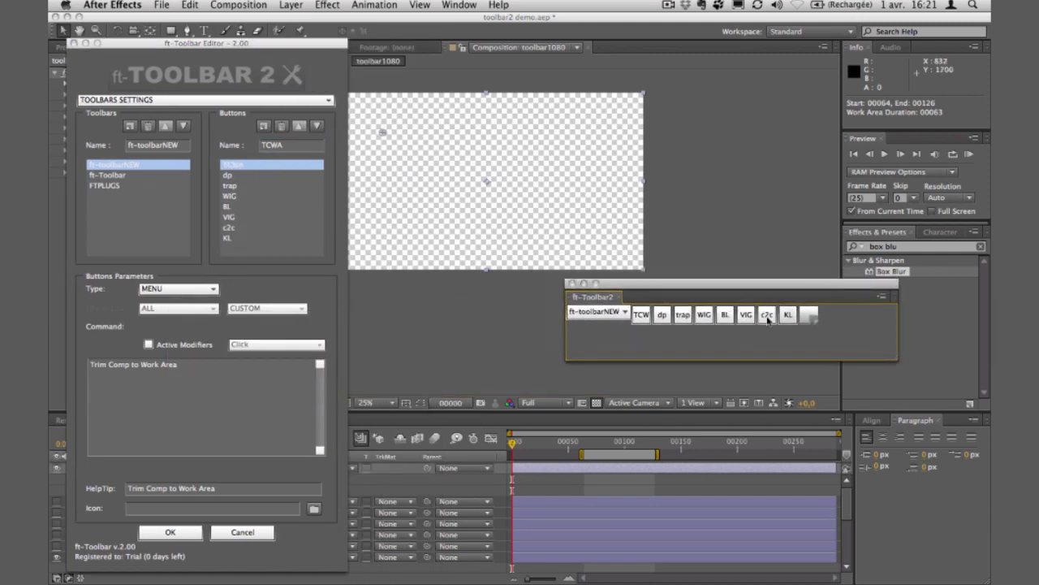
left_click(648, 323)
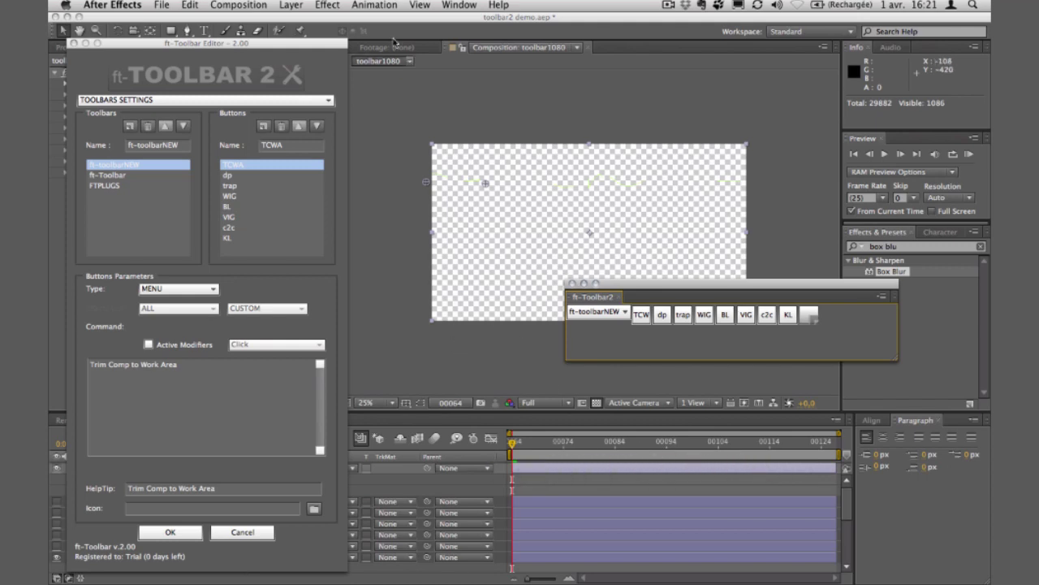
left_click(327, 5)
mouse_move(298, 9)
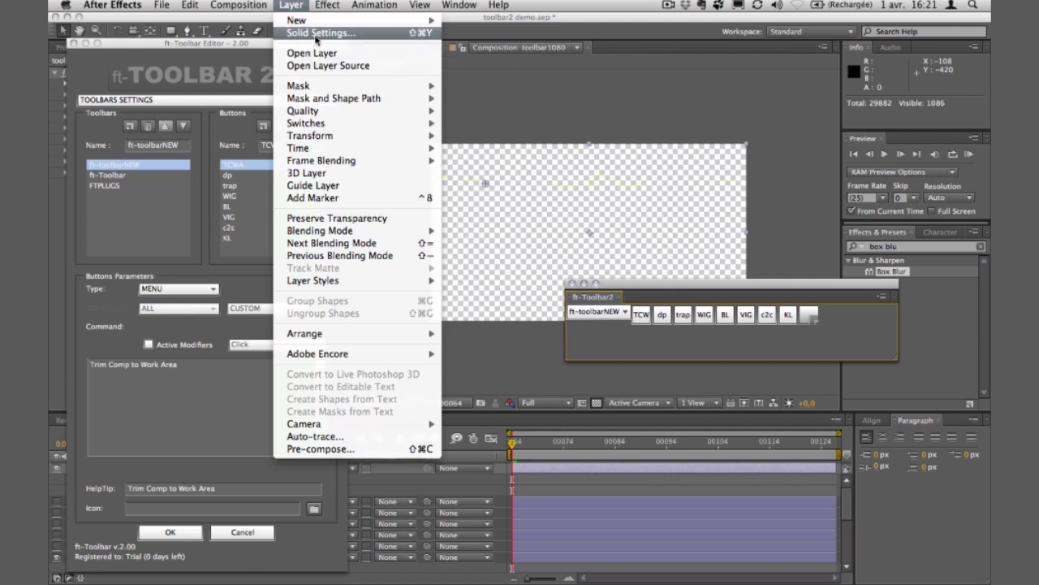
mouse_move(331, 10)
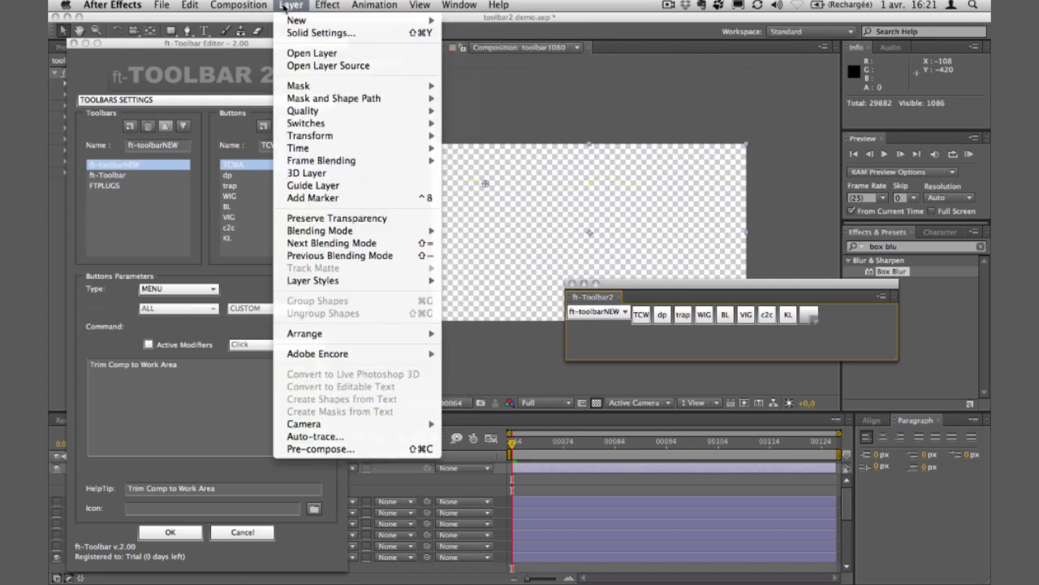
mouse_move(238, 6)
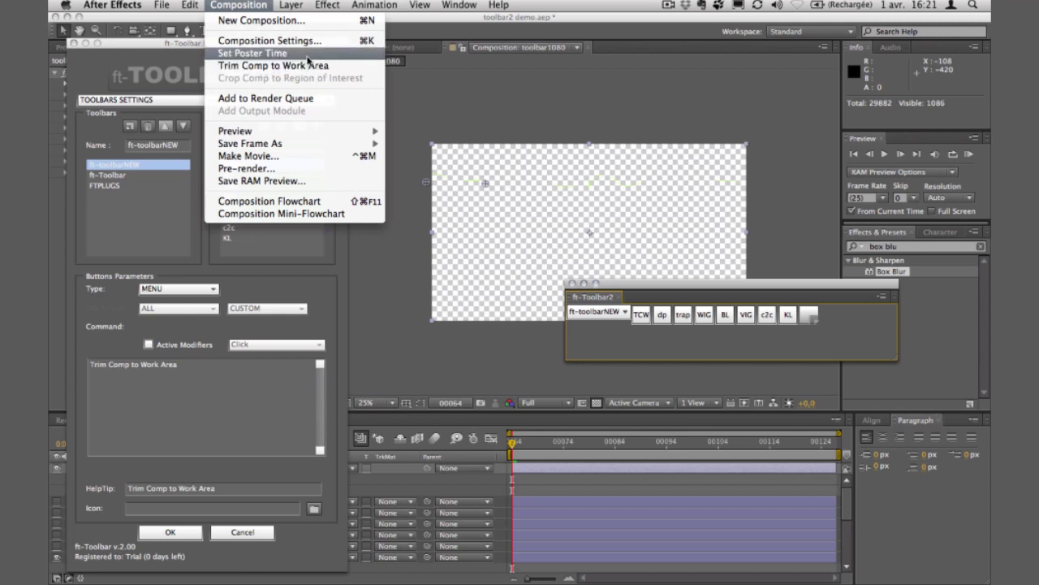
left_click(173, 47)
Step: Add another button to the ft-toolbarNEW toolbar and set its type to JAVASCRIPT
left_click_drag(158, 47, 308, 38)
left_click(318, 231)
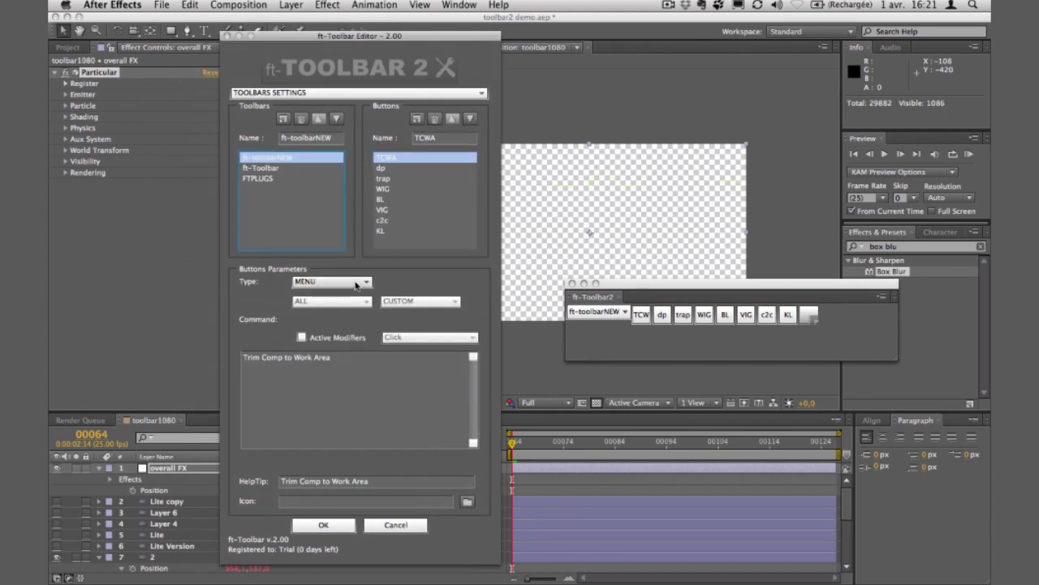
mouse_move(355, 284)
left_click(662, 340)
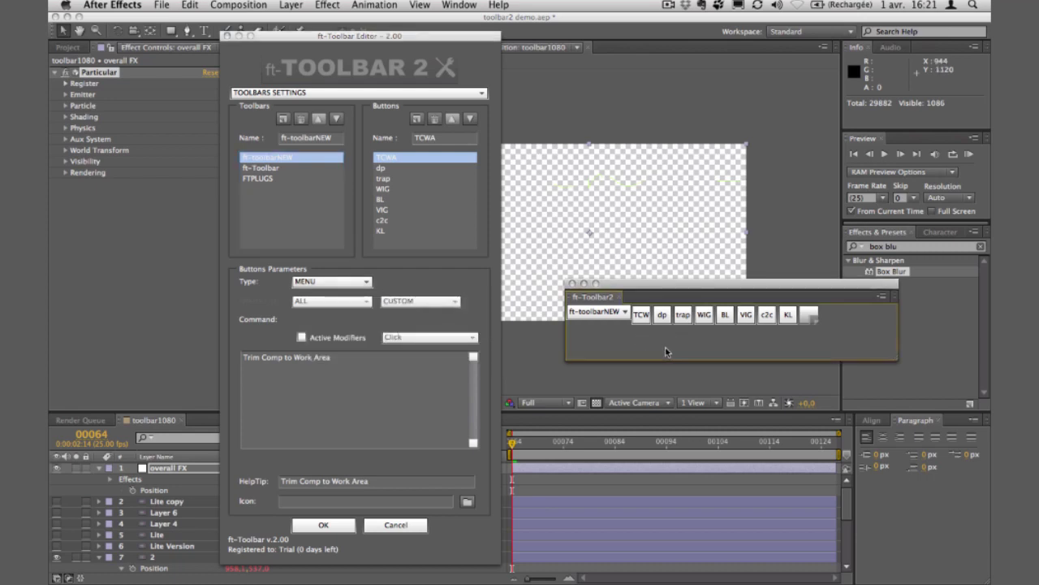
left_click(416, 119)
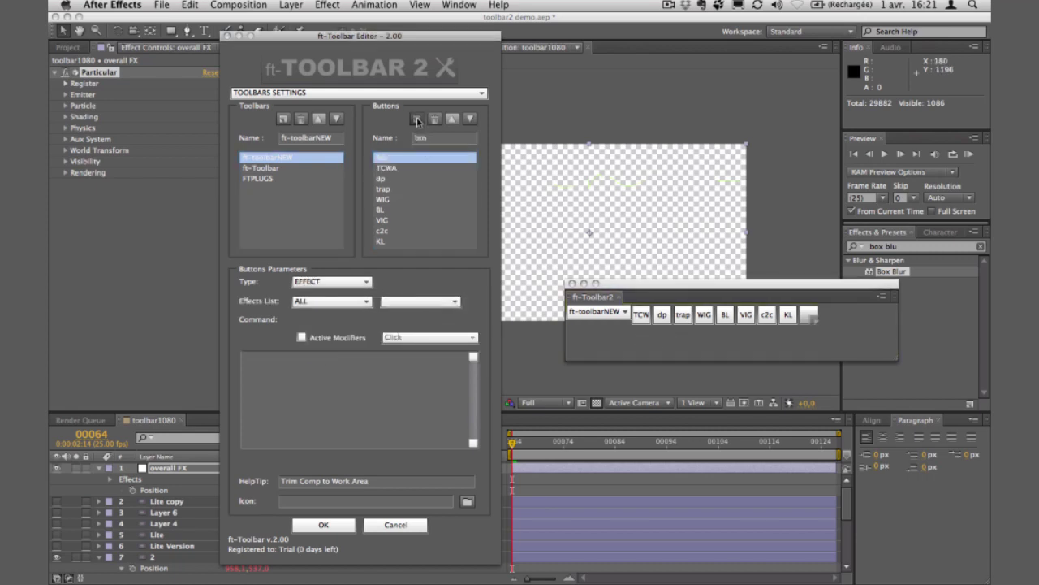
left_click(328, 282)
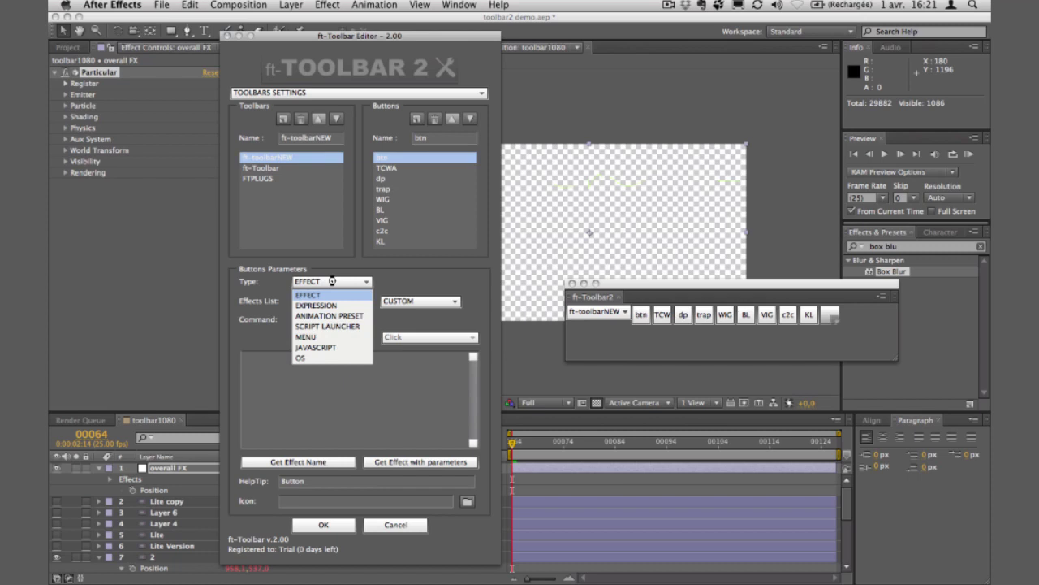
left_click(331, 347)
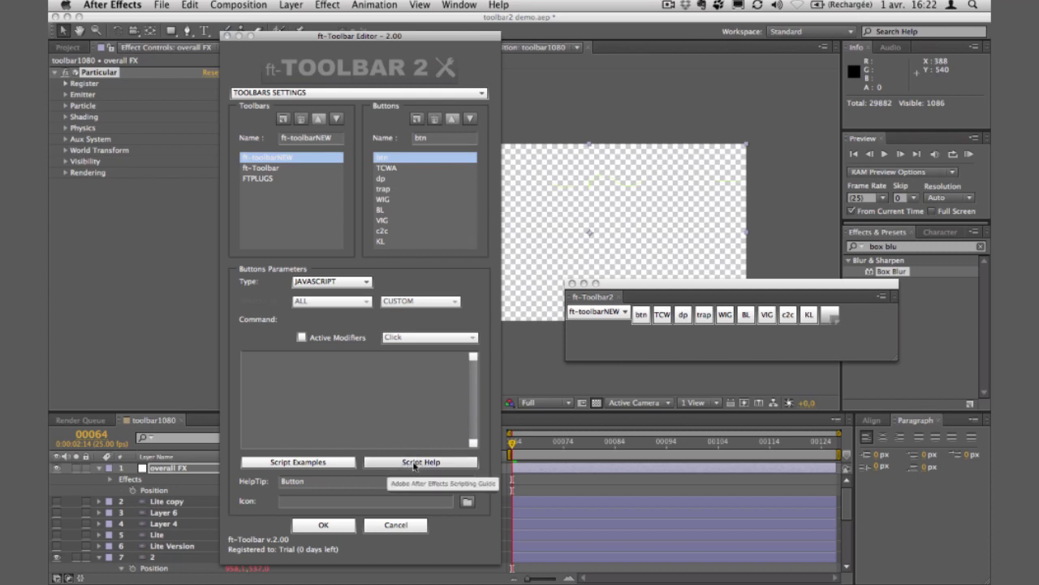
Step: Open the shared script examples in Chrome and bring up the Add a Quick Solid snippet
left_click(507, 6)
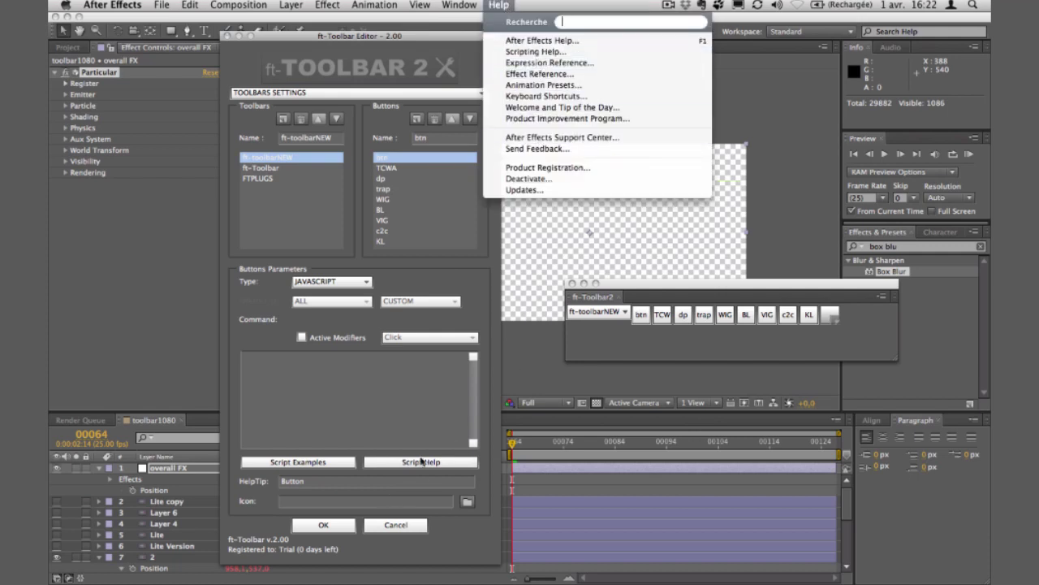
left_click(482, 486)
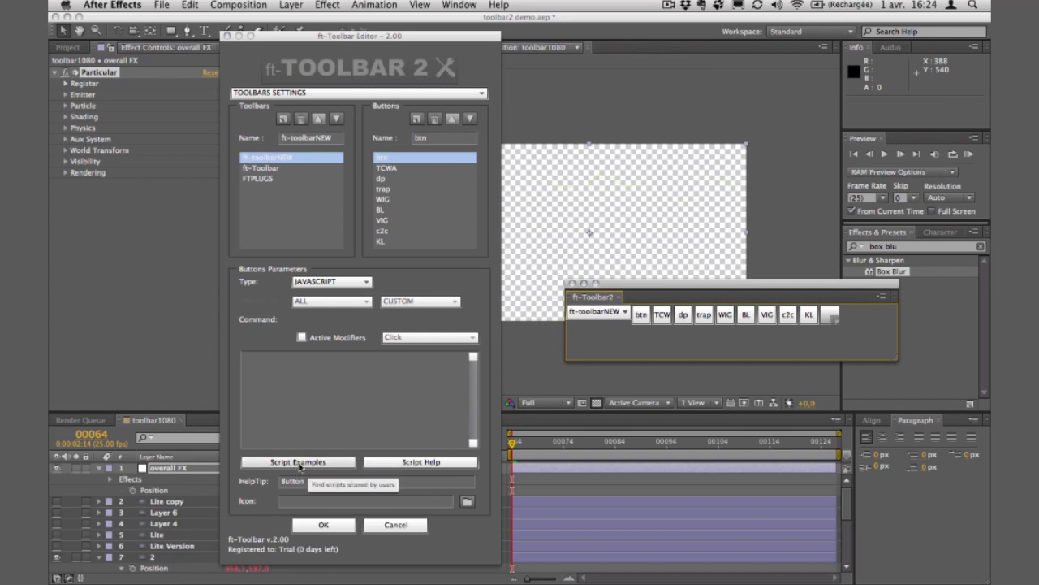
left_click(299, 463)
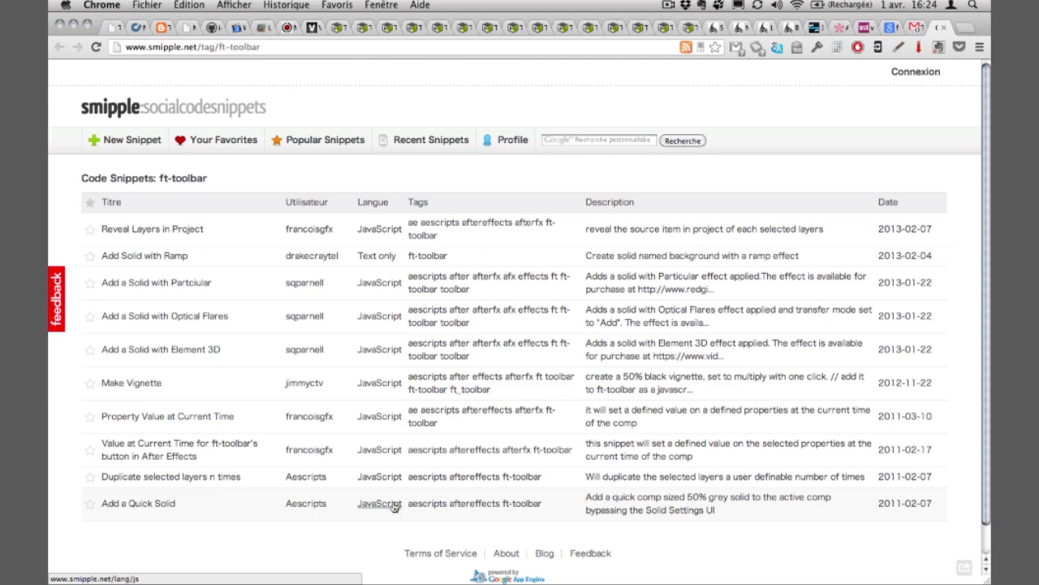
left_click(128, 504)
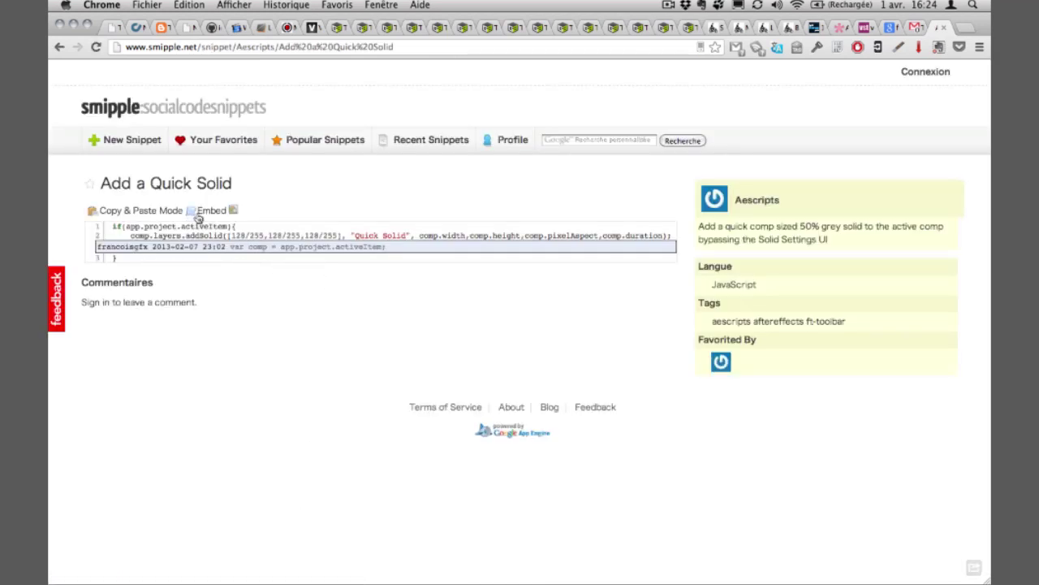
Step: Copy the Add a Quick Solid code in Copy & Paste Mode, and paste it as the JAVASCRIPT button's command in After Effects
left_click(142, 211)
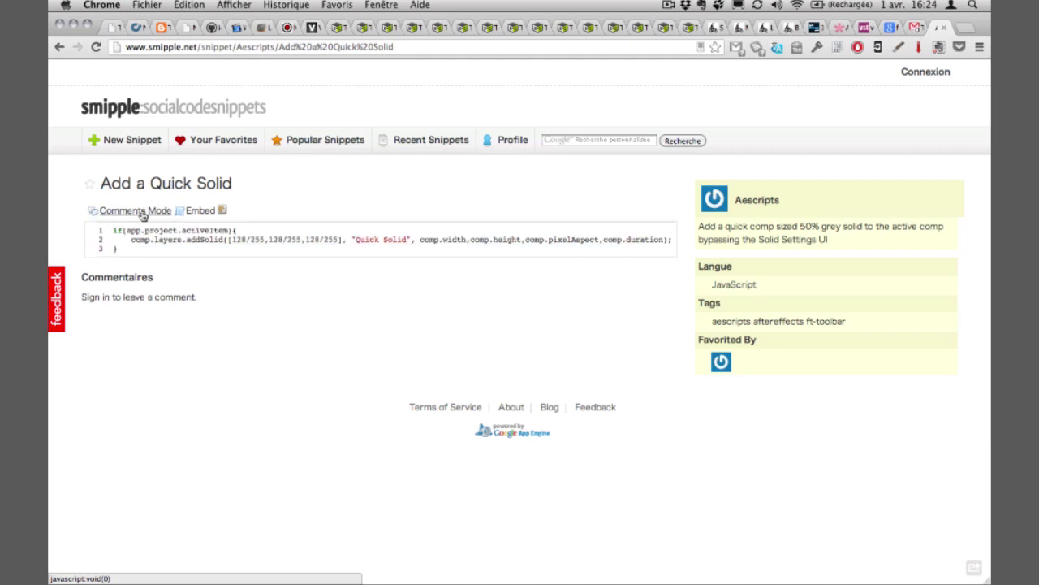
left_click_drag(122, 250, 114, 230)
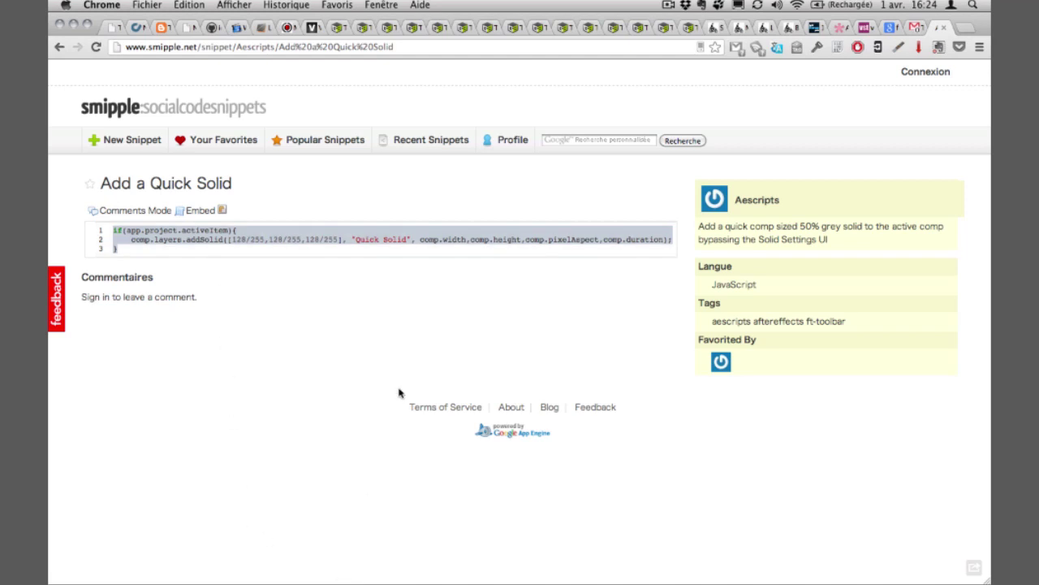
key("super+Tab")
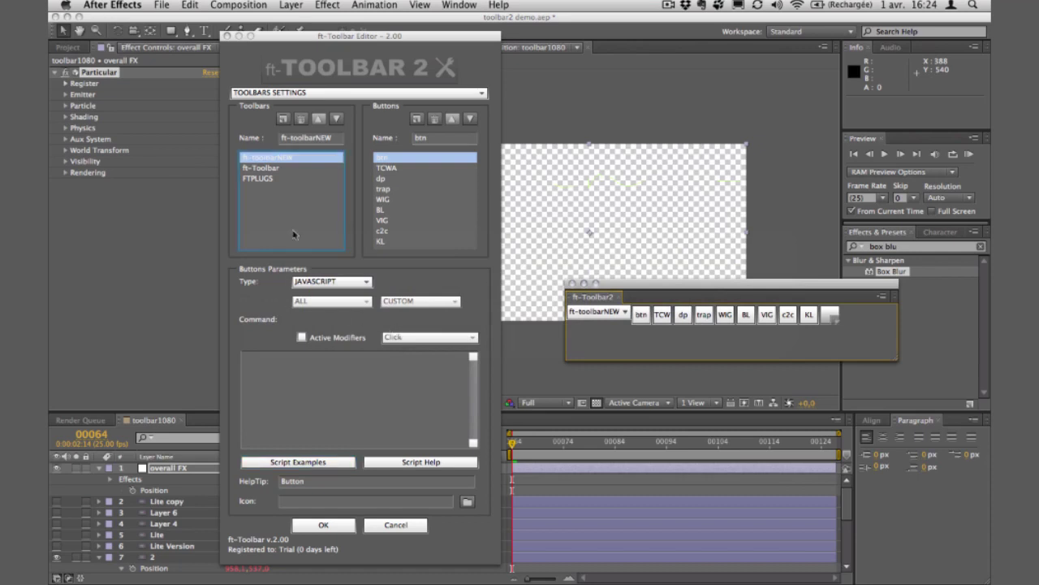
right_click(299, 373)
left_click(316, 403)
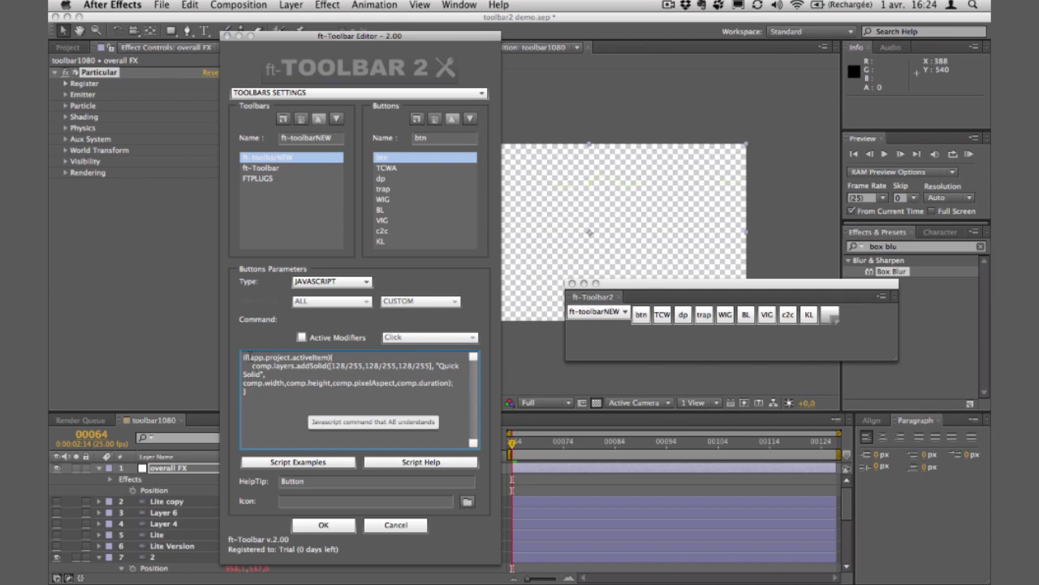
Step: Insert the line var comp = app.project.activeItem; above the if statement in the command, and replace the if condition with comp
left_click_drag(331, 358, 279, 358)
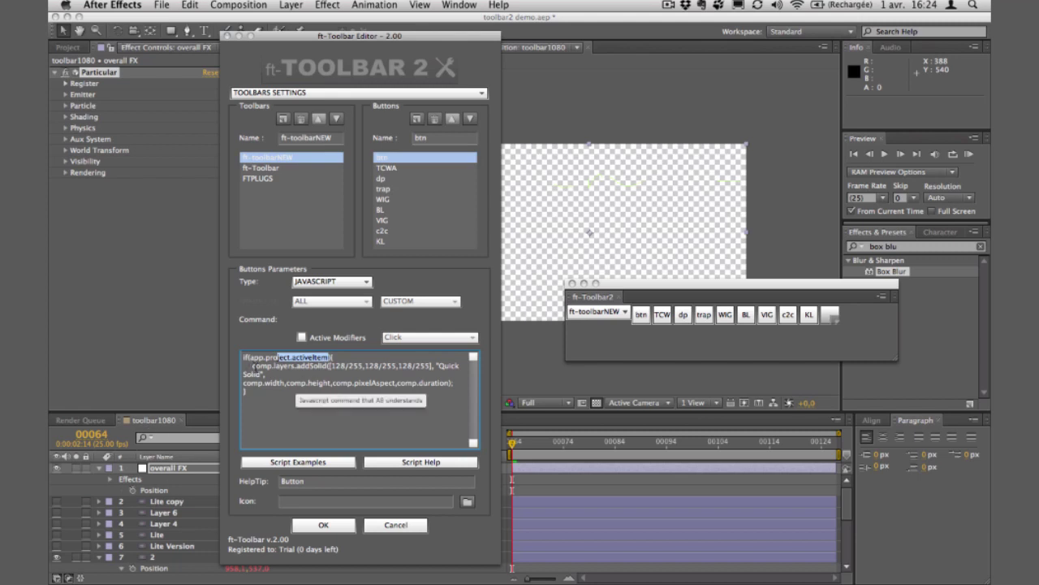
left_click(322, 360)
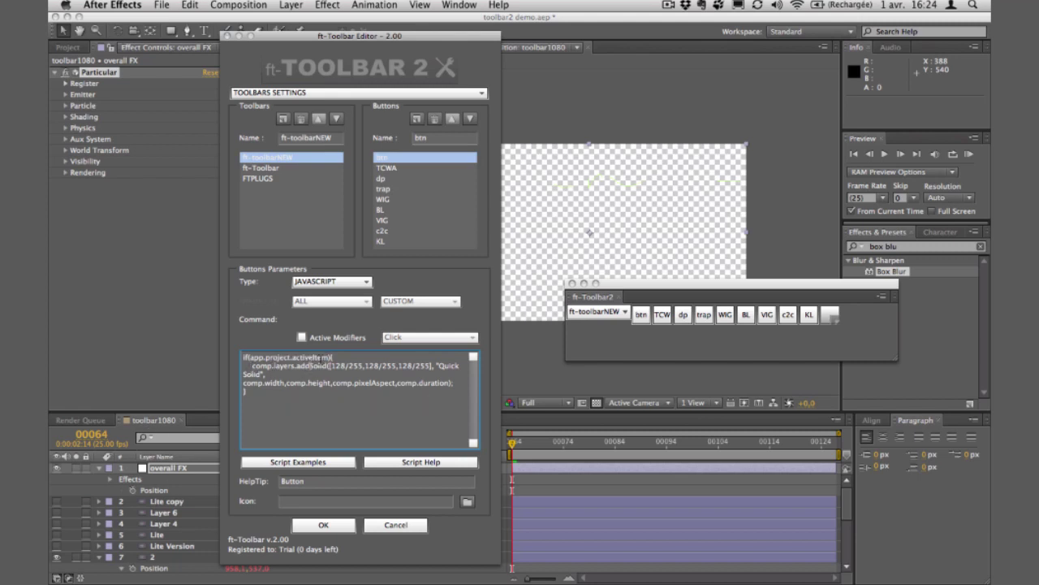
left_click_drag(329, 358, 254, 358)
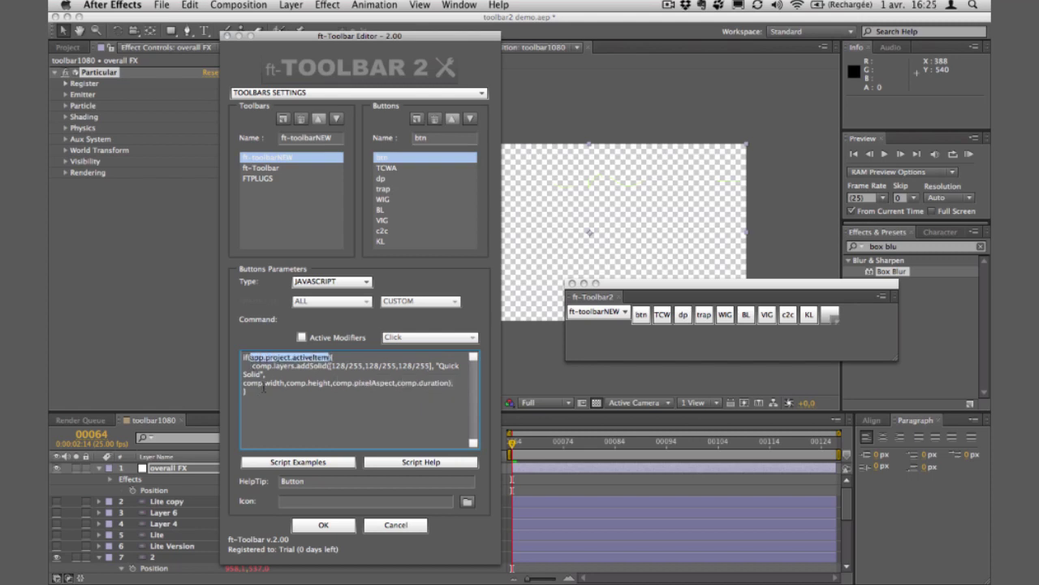
key("Up")
key("Return")
type("var comp =")
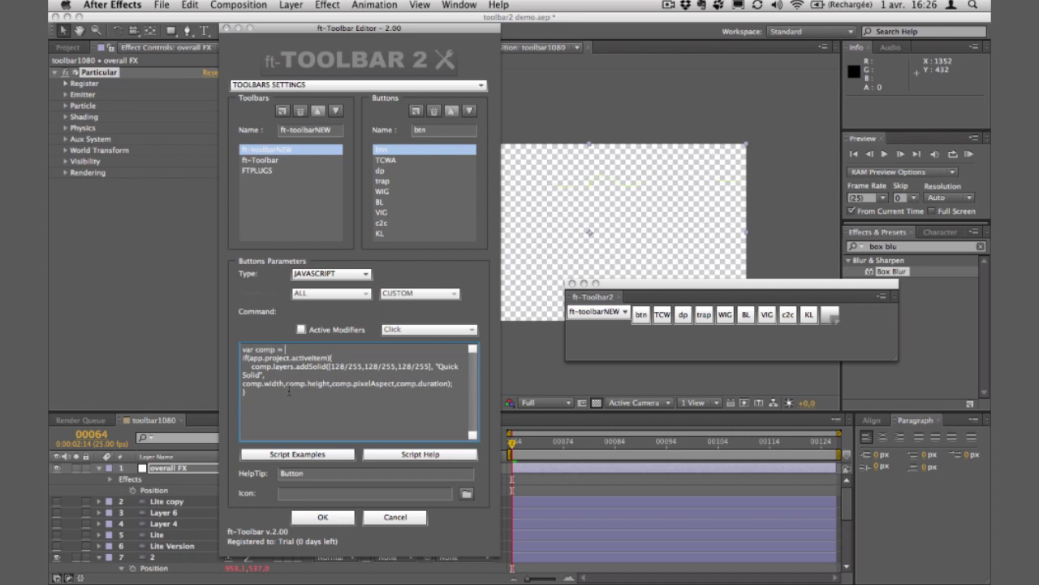
left_click_drag(332, 359, 249, 359)
key("super+c")
left_click(294, 350)
key("super+v")
left_click_drag(331, 358, 252, 358)
type("comp")
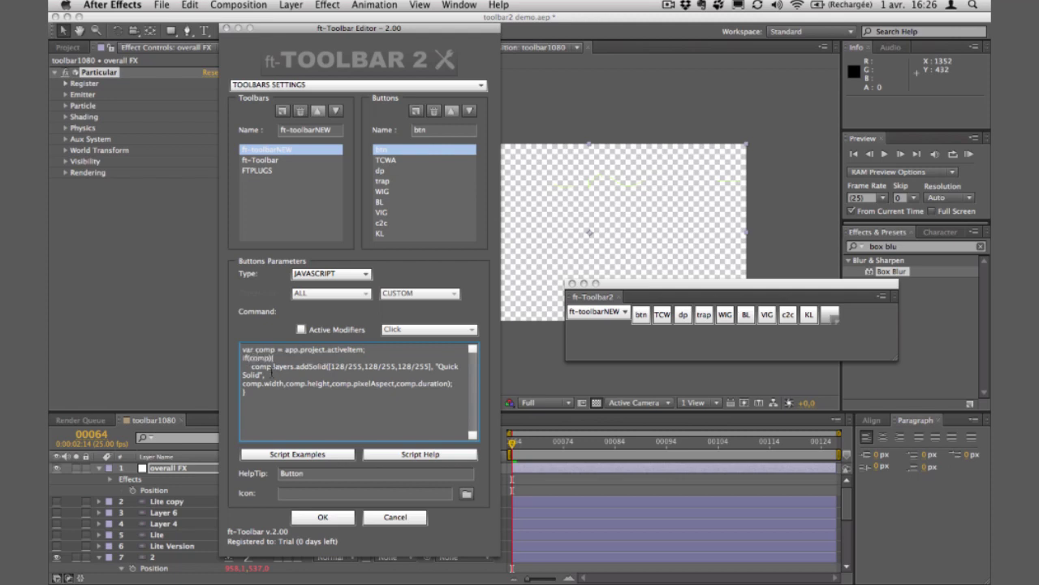
Step: Set the JAVASCRIPT button's help tip to quick solid and rename the button QS
double_click(296, 474)
type("quick solid")
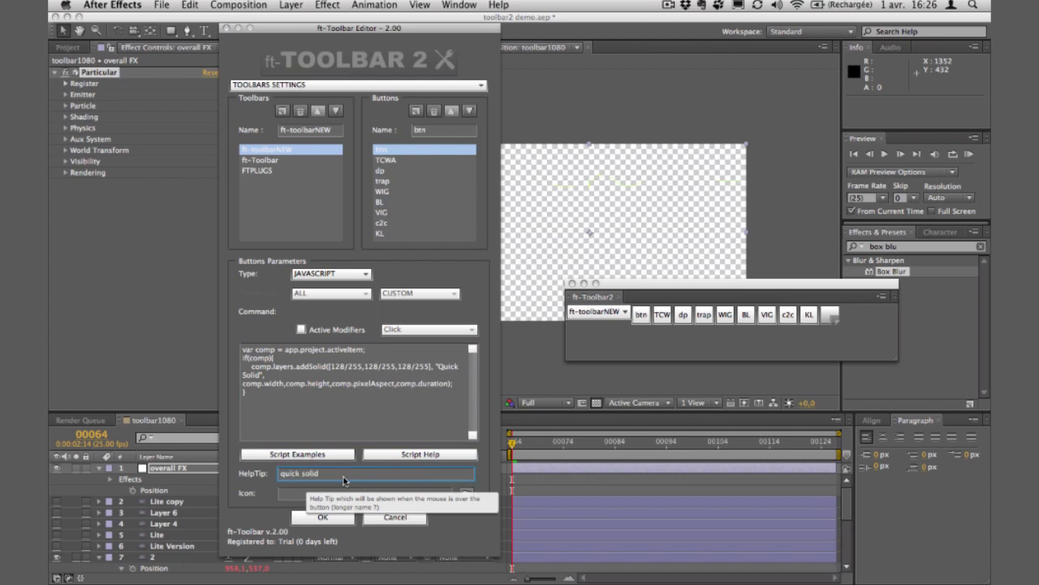
double_click(437, 130)
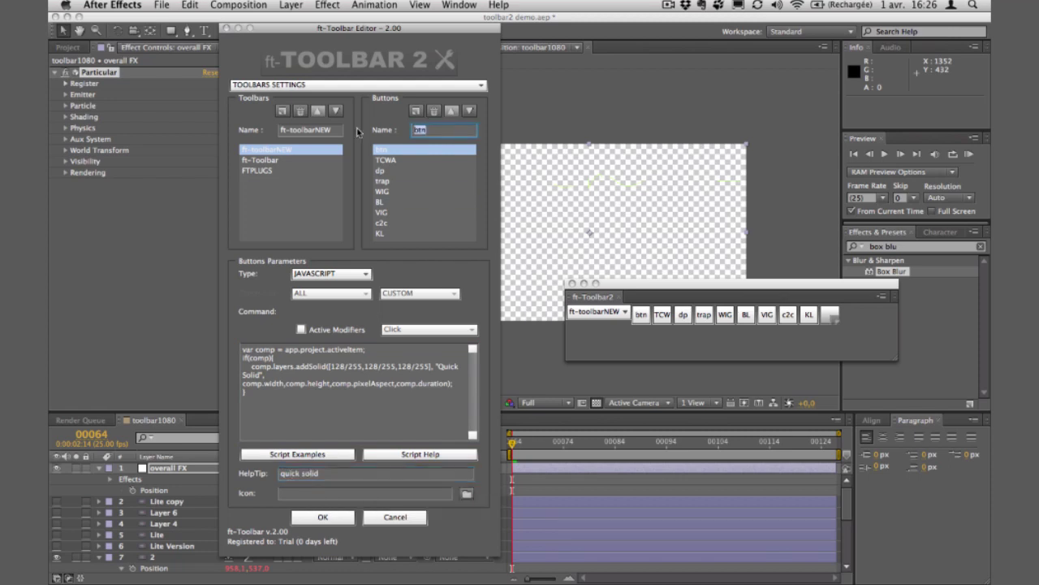
type("QS")
key("Tab")
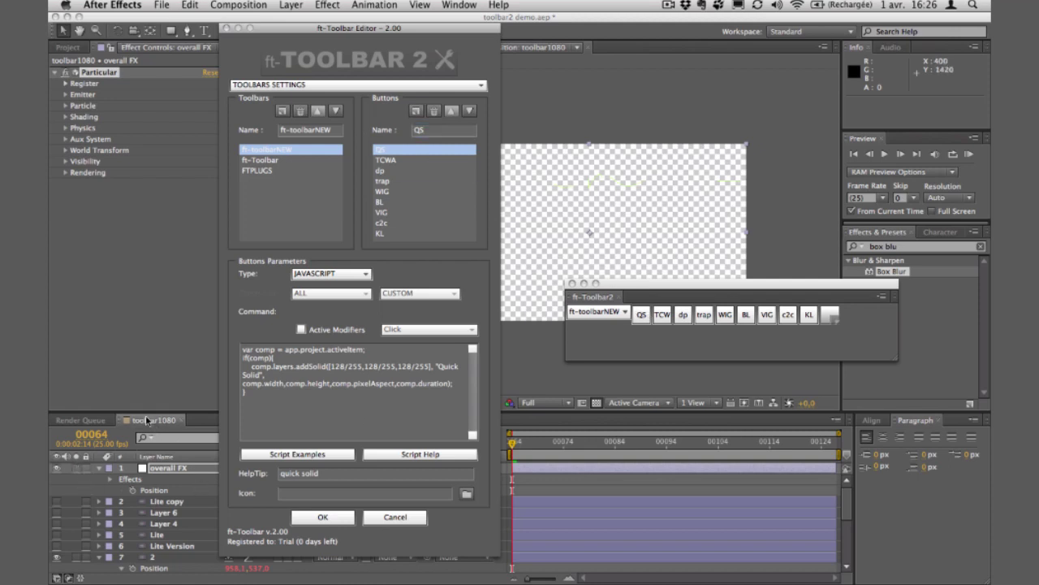
Step: Run the QS button to add a quick solid to the toolbar1080 composition, and highlight its command code
left_click(643, 315)
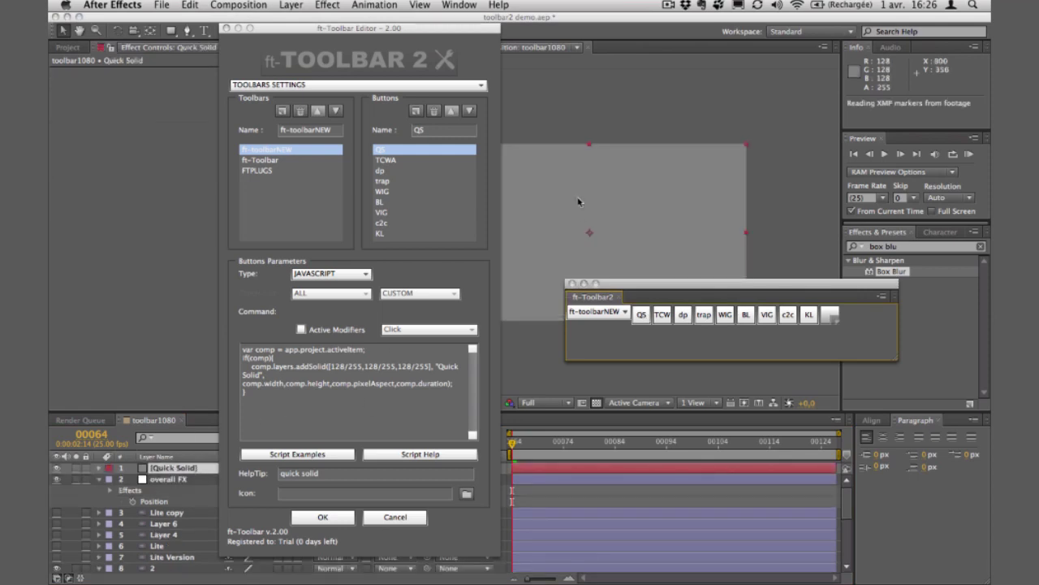
left_click_drag(325, 400, 241, 344)
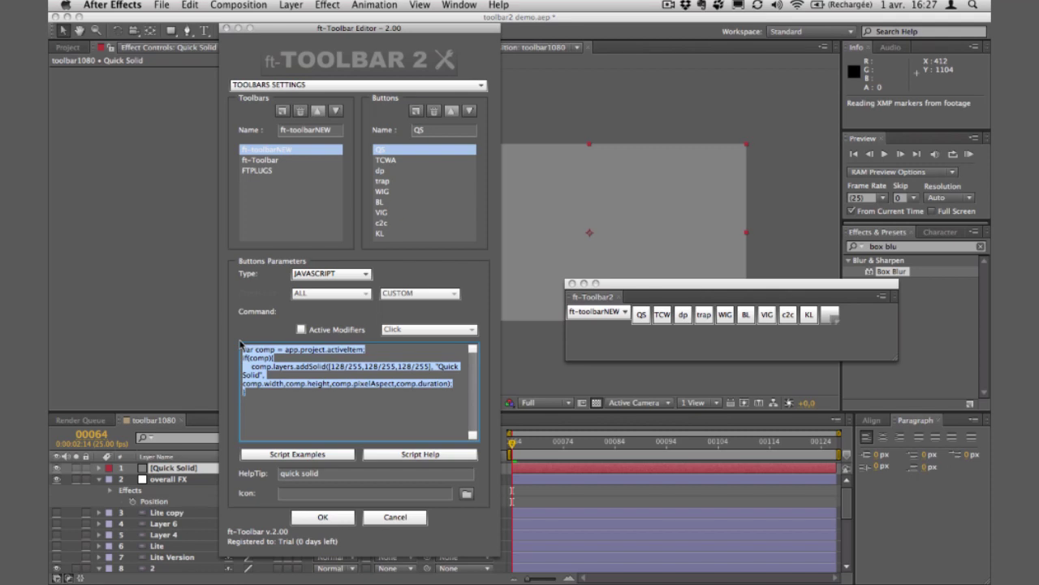
left_click(274, 412)
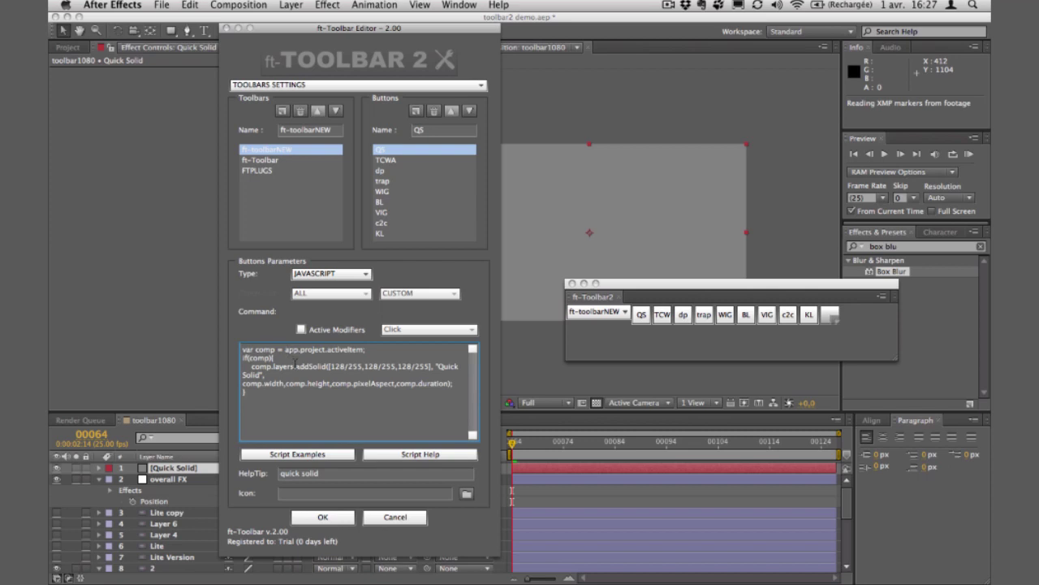
Step: Switch the QS button's type to OS and back to JAVASCRIPT
left_click(327, 276)
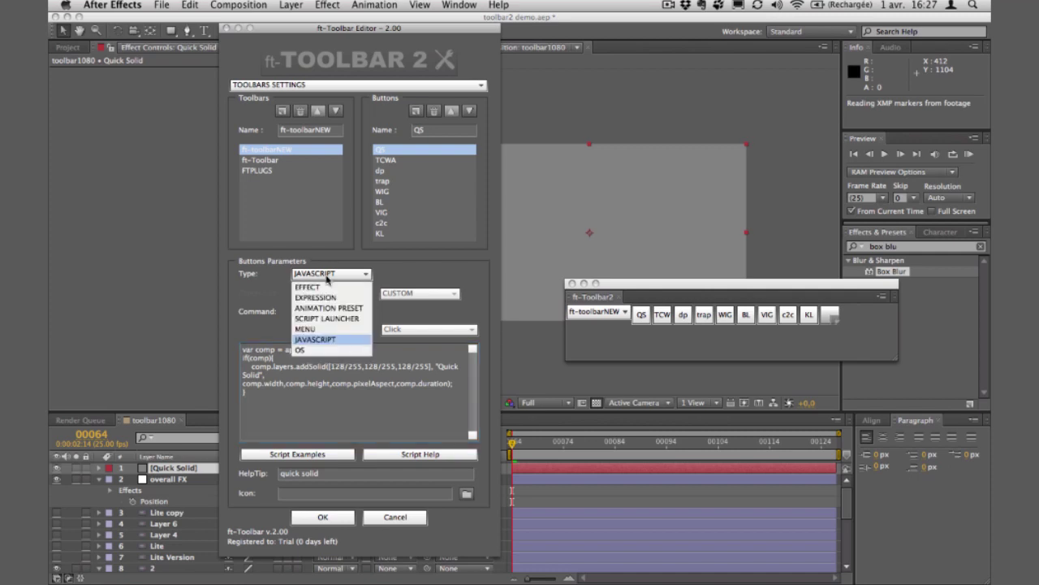
left_click(312, 350)
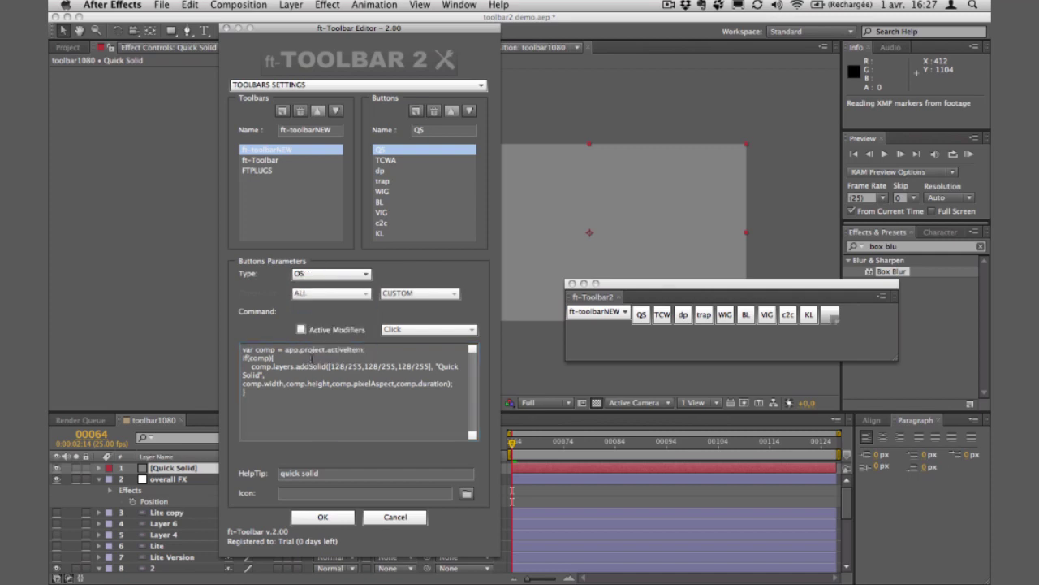
left_click(331, 275)
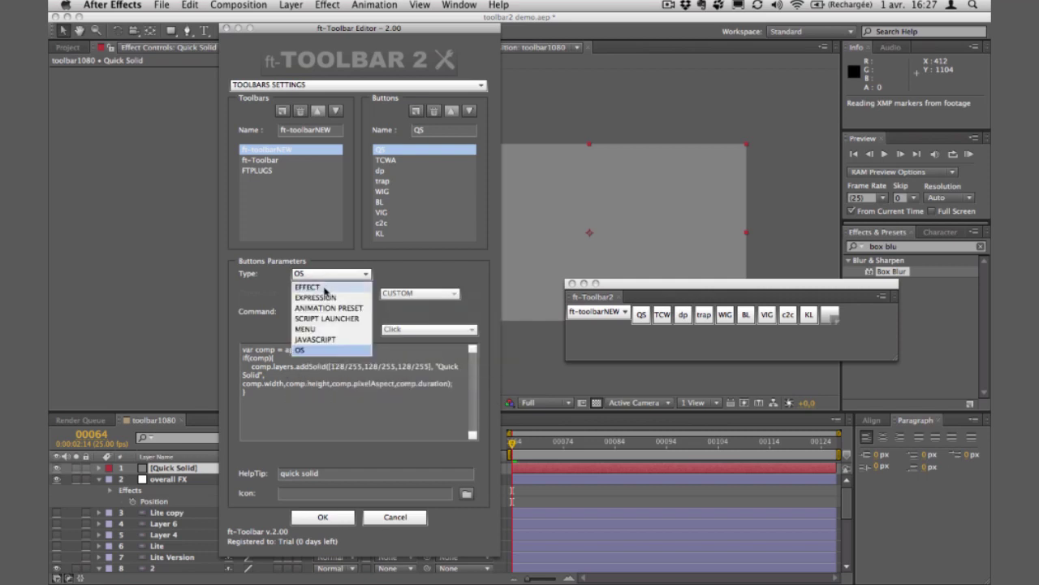
left_click(314, 338)
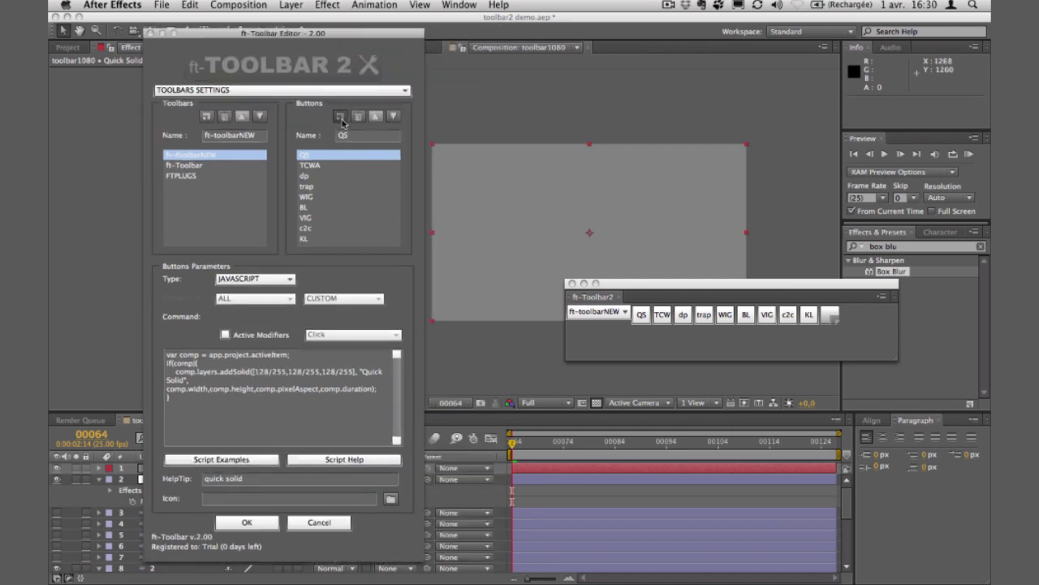
Step: Add a button named calc to the ft-toolbarNEW toolbar and give it the help tip calculator
left_click(339, 117)
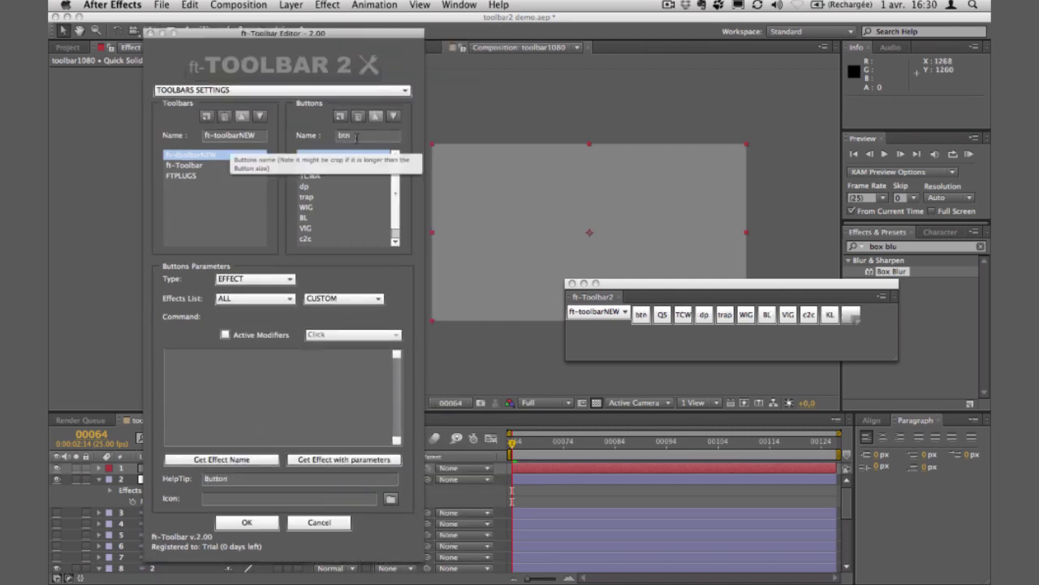
type("Gl")
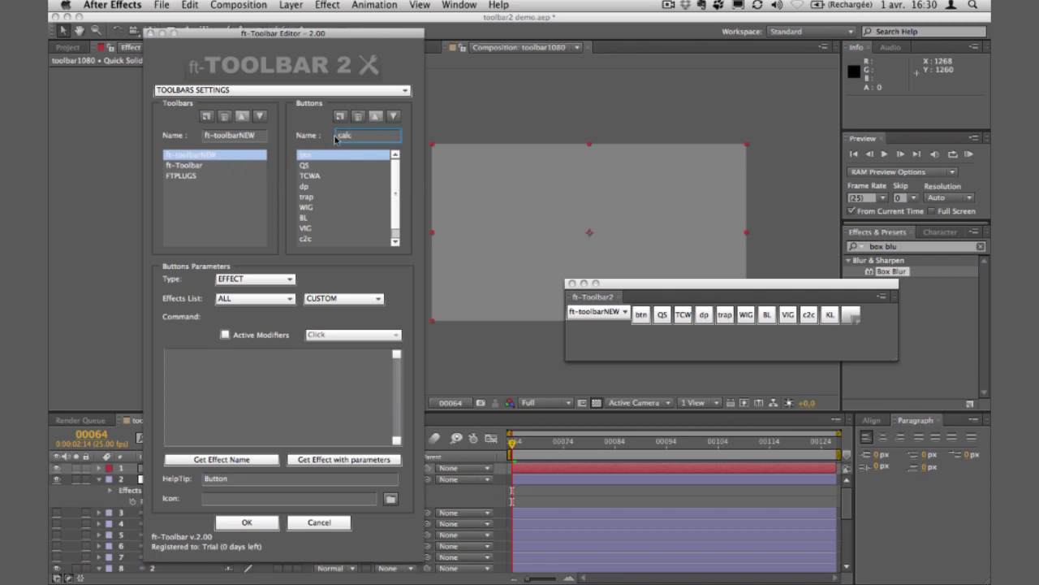
left_click(334, 155)
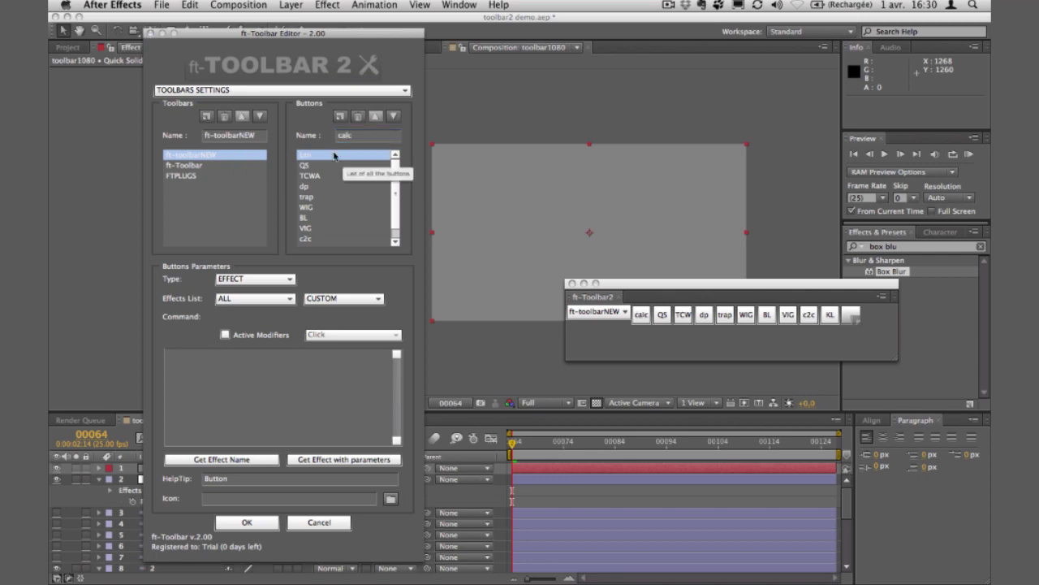
left_click(231, 479)
type("calculator")
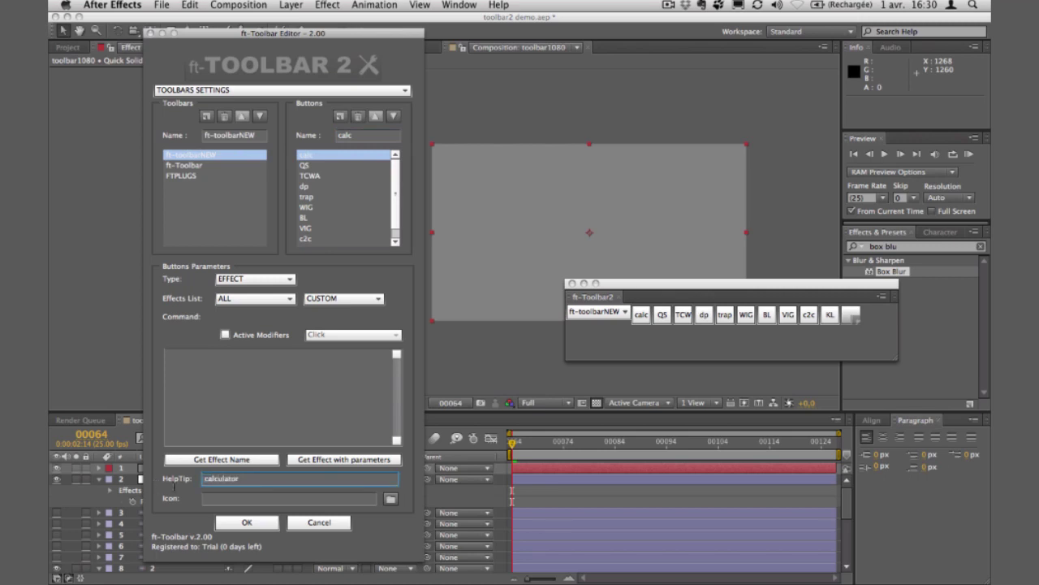
Step: Paste open -a Calculator as the calc button's command and set its type to OS
left_click(220, 399)
key("super+v")
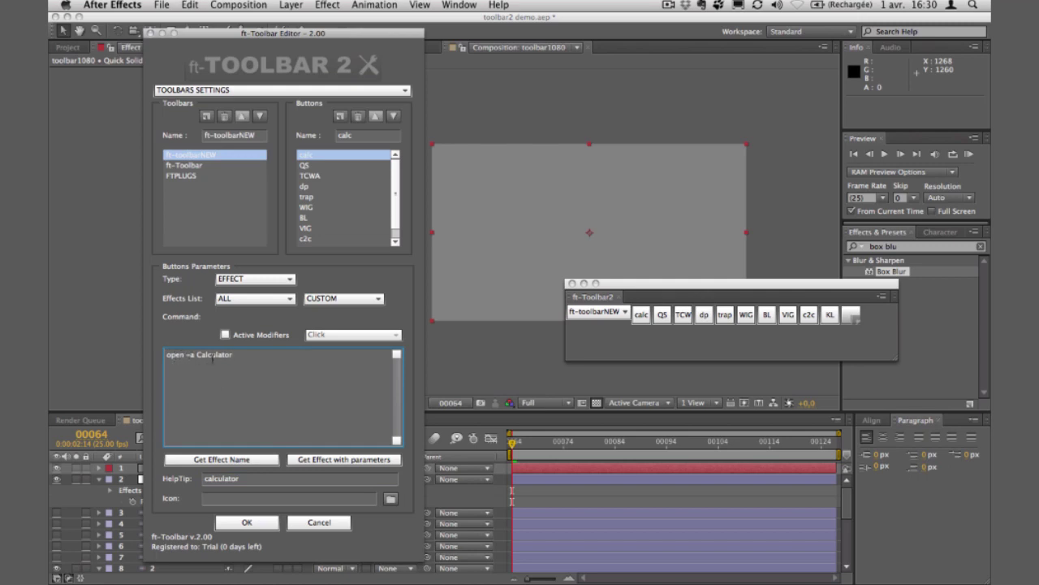
left_click(257, 280)
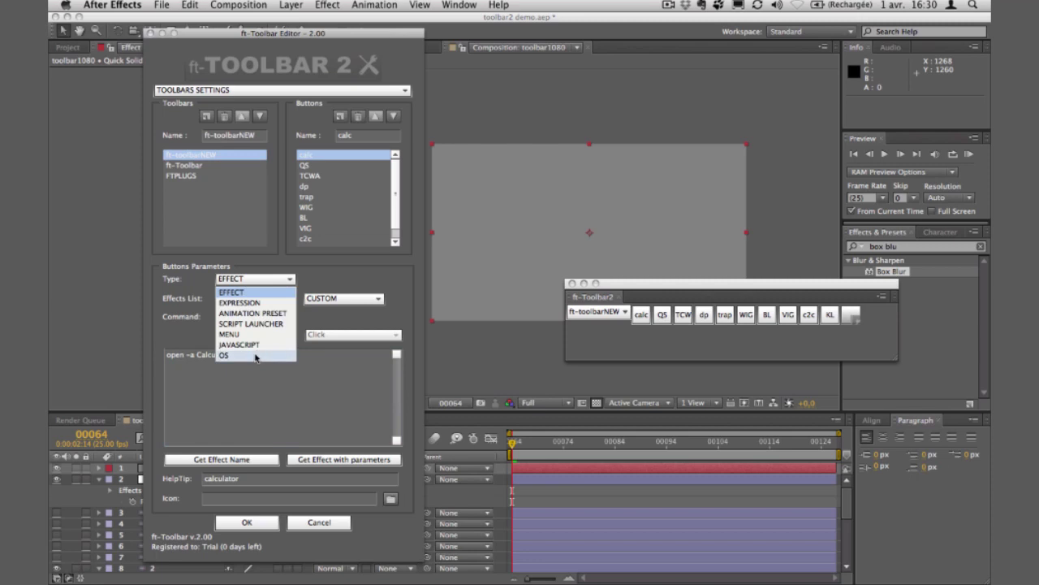
left_click(268, 356)
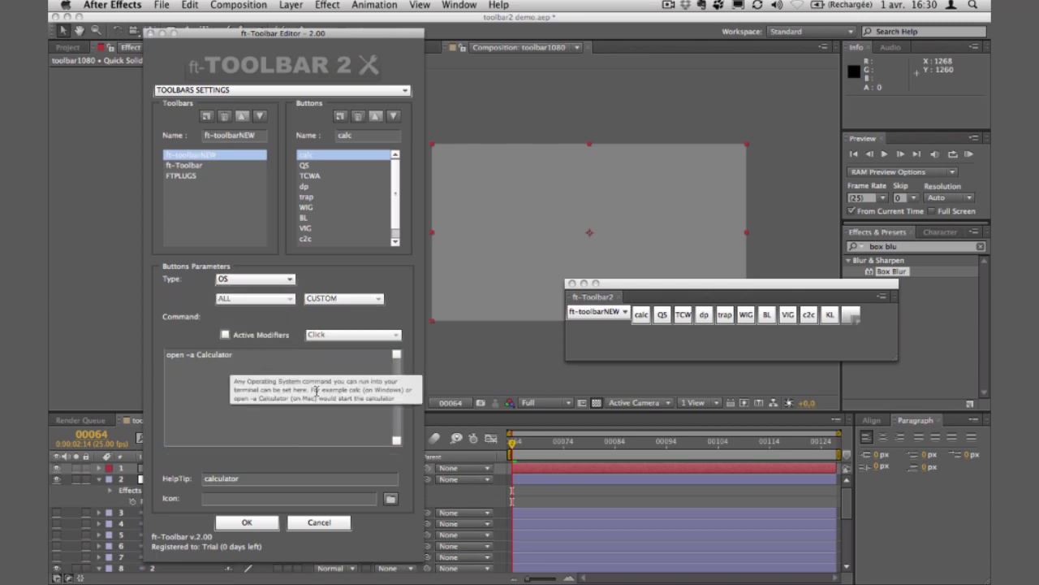
Step: Run the calc button to launch the system calculator, move its window over the composition, and close it
left_click(641, 316)
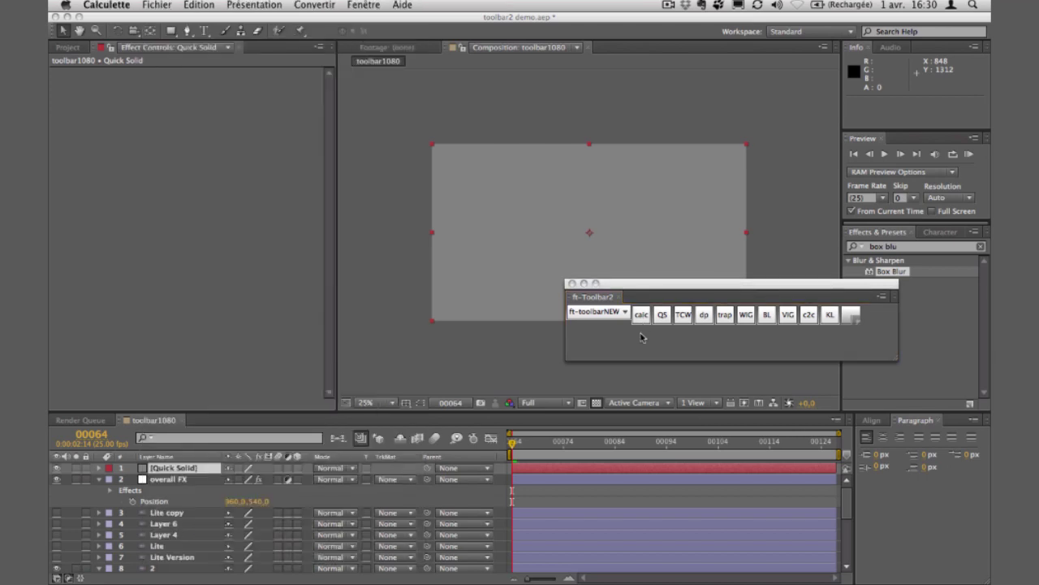
left_click_drag(352, 145, 493, 175)
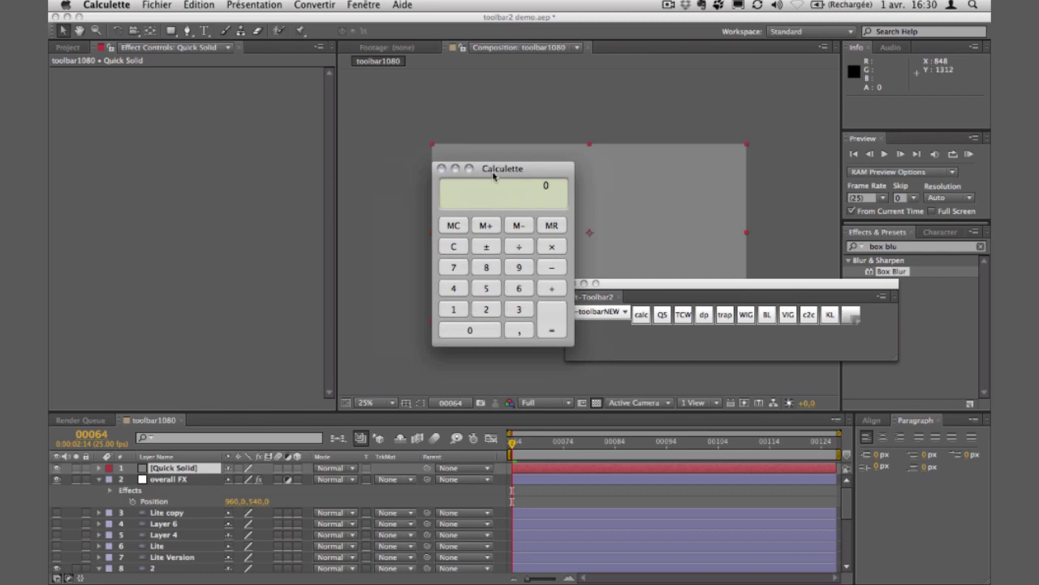
left_click(441, 168)
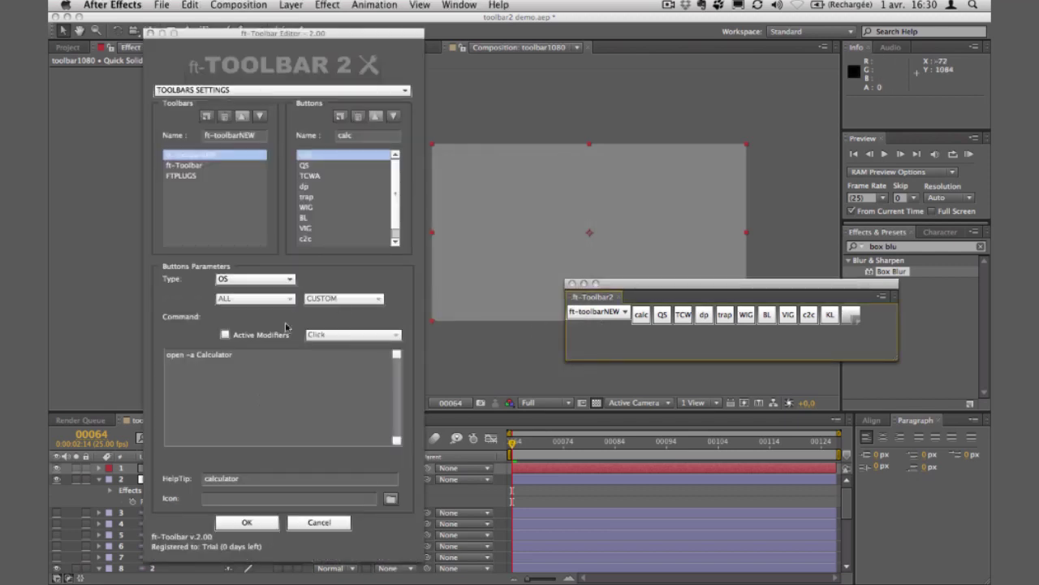
left_click(255, 396)
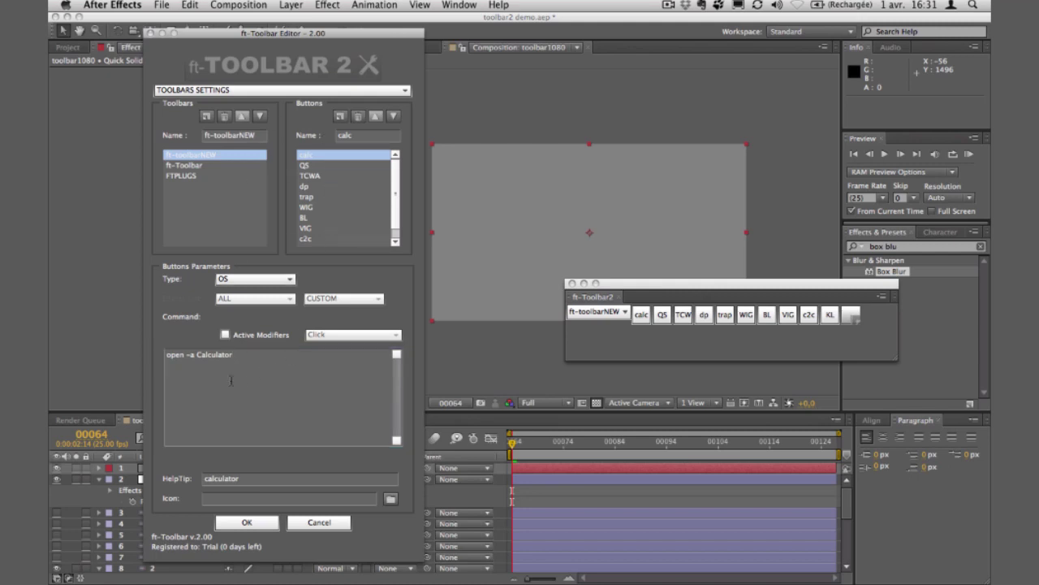
left_click(231, 279)
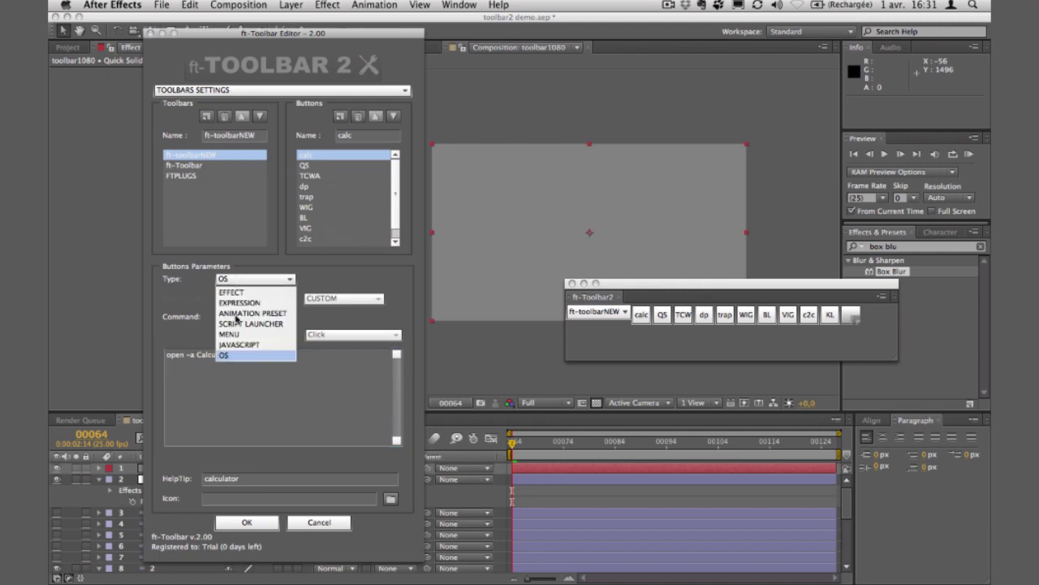
left_click(331, 278)
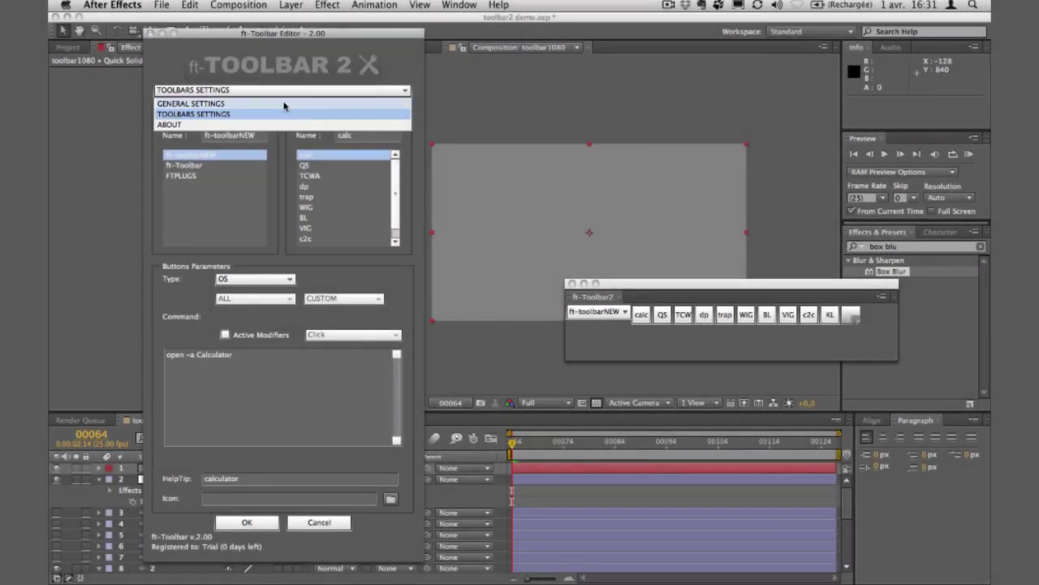
Step: In the general settings, set the buttons size to 45 by 40 and the first spacing value to 25, with the toolbar panel moved lower
left_click(283, 103)
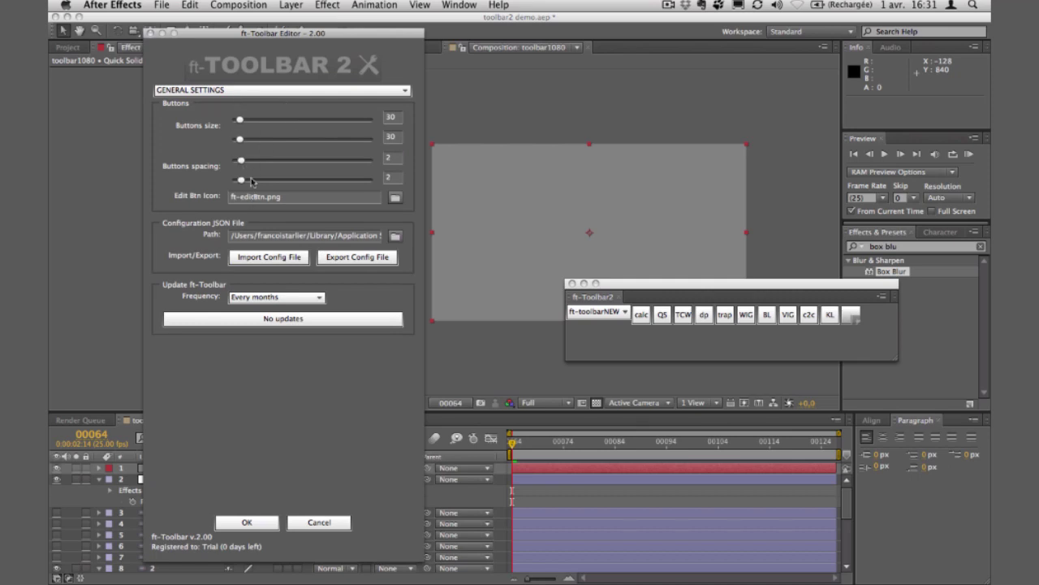
left_click_drag(668, 291, 582, 334)
left_click_drag(239, 119, 253, 123)
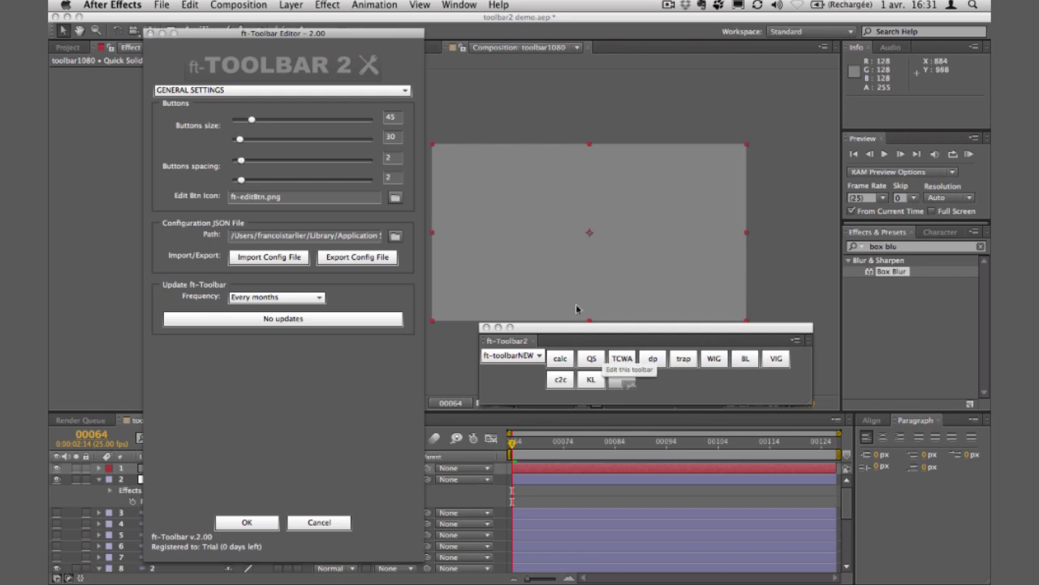
left_click_drag(241, 140, 275, 167)
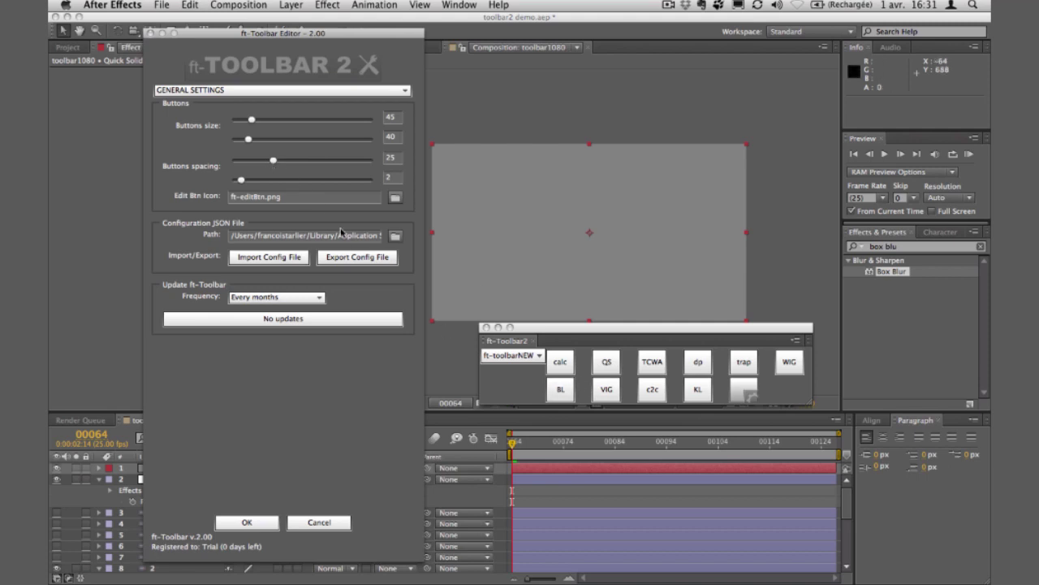
Step: Set both buttons size values to 30 in the general settings
left_click(290, 197)
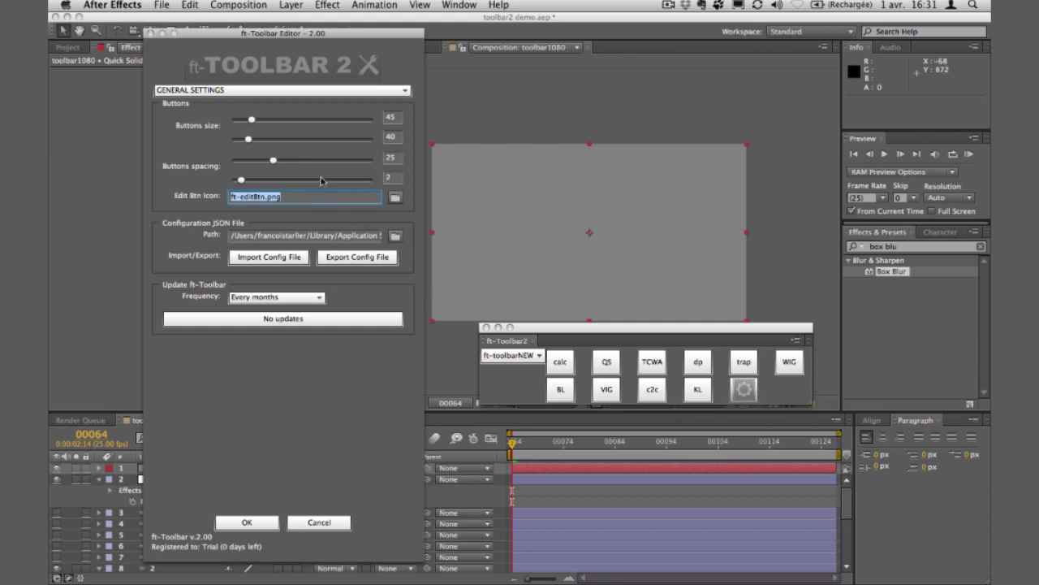
left_click(393, 118)
type("30")
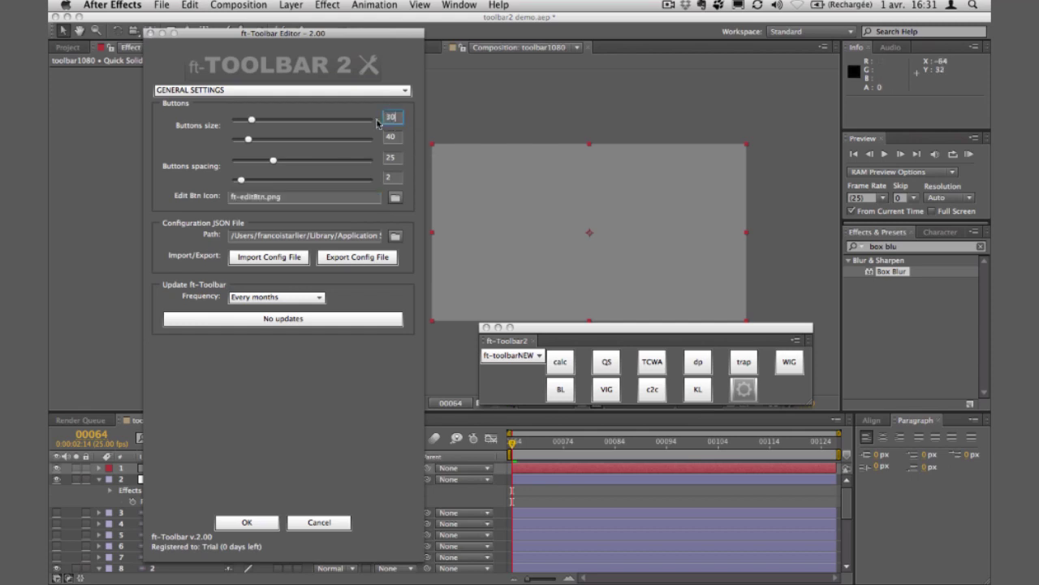
key("Tab")
type("30")
key("Tab")
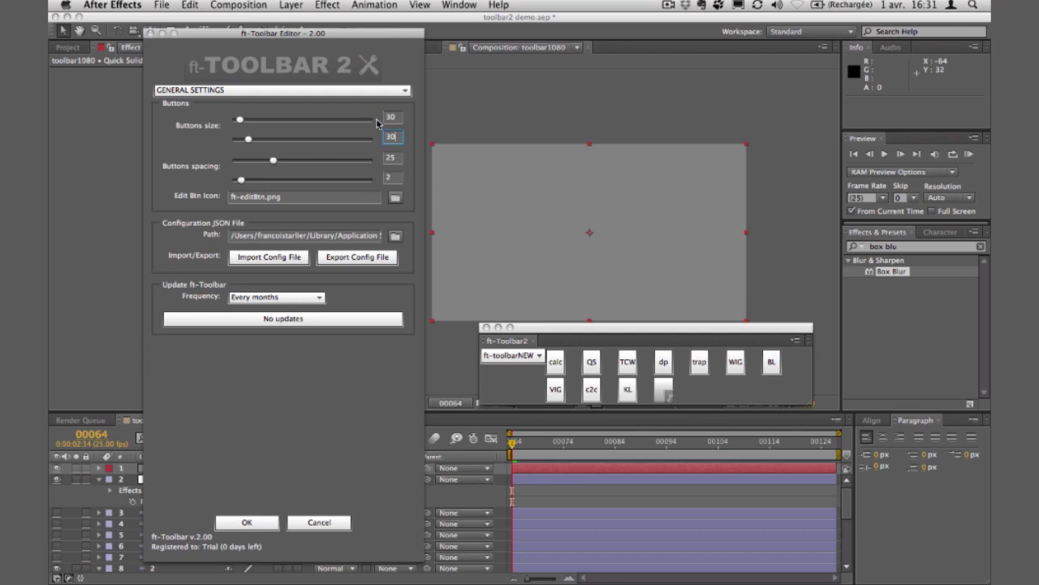
key("Tab")
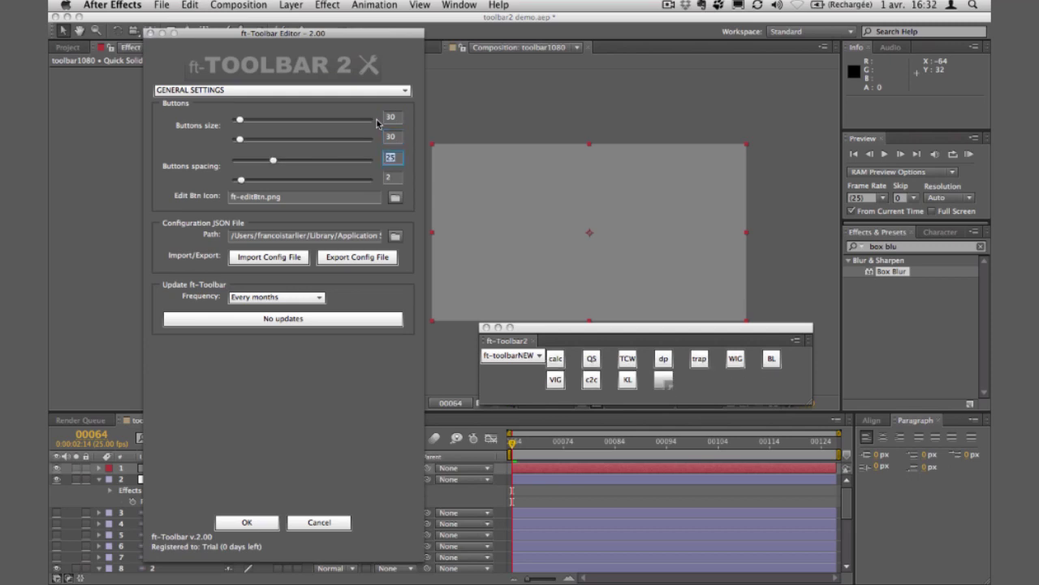
Step: Set both buttons spacing values to 0 in the general settings
key("Tab")
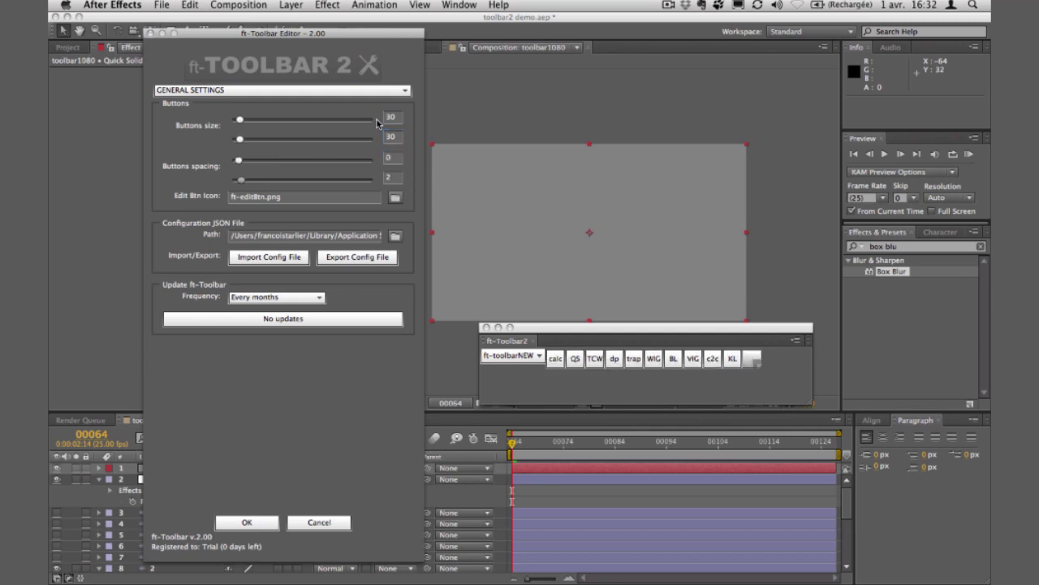
type("0")
key("Tab")
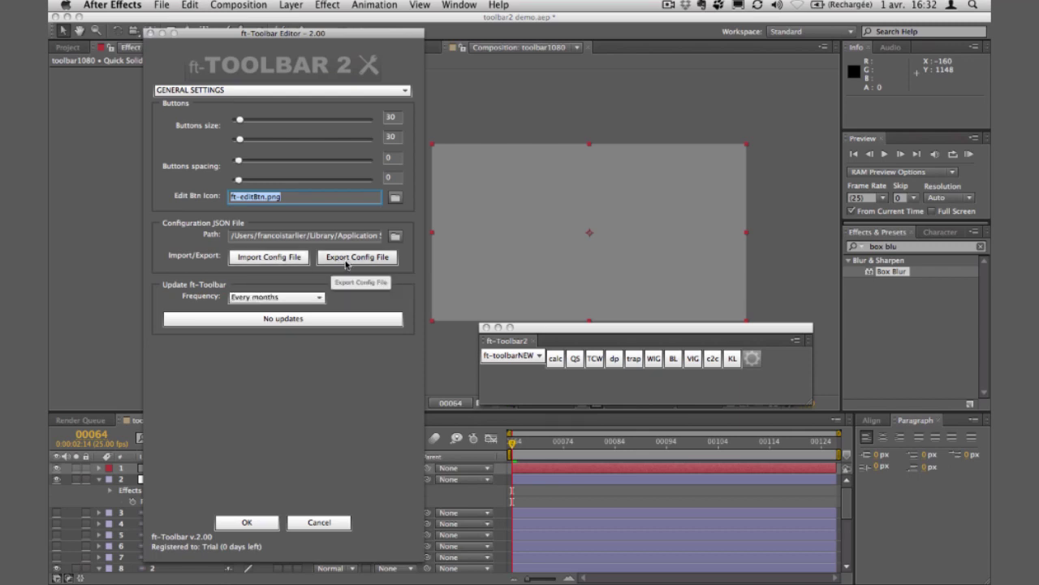
Step: Examine the end of the configuration JSON file's path, run an update check for ft-Toolbar, and dismiss its message
left_click_drag(232, 235, 418, 234)
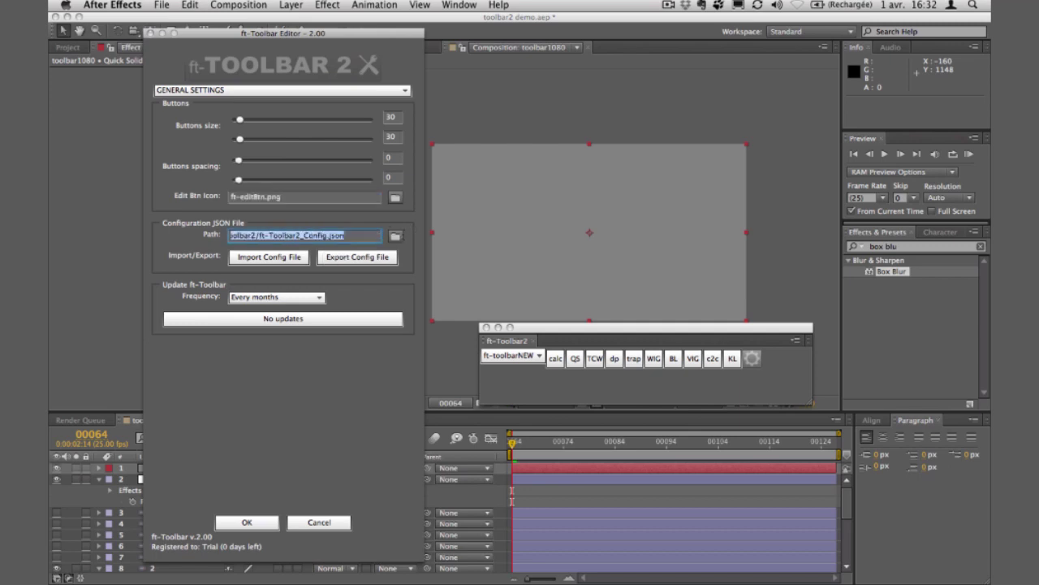
left_click_drag(347, 236, 268, 236)
left_click(364, 238)
left_click_drag(347, 236, 260, 235)
left_click(280, 320)
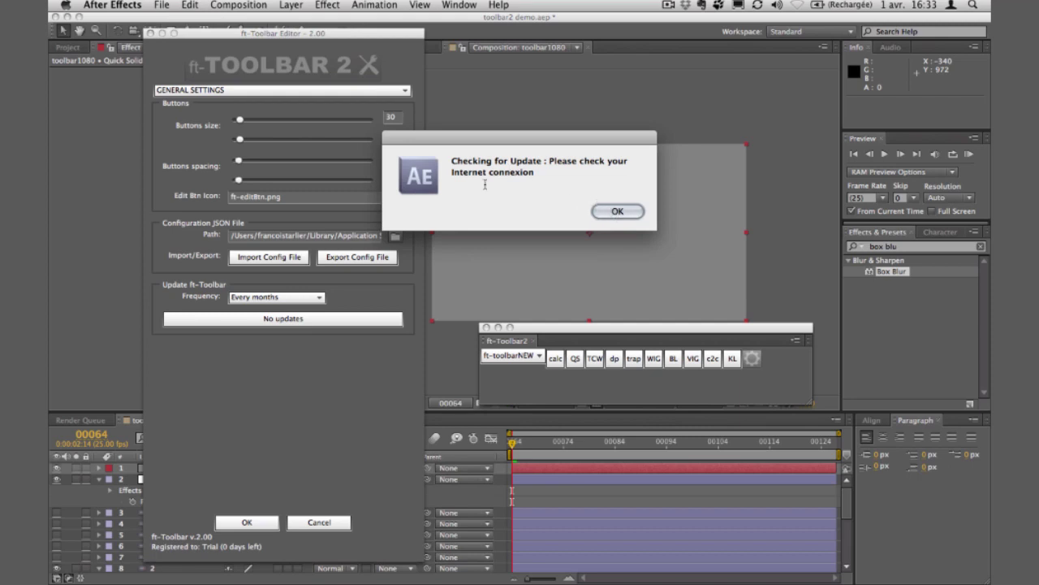
left_click(627, 216)
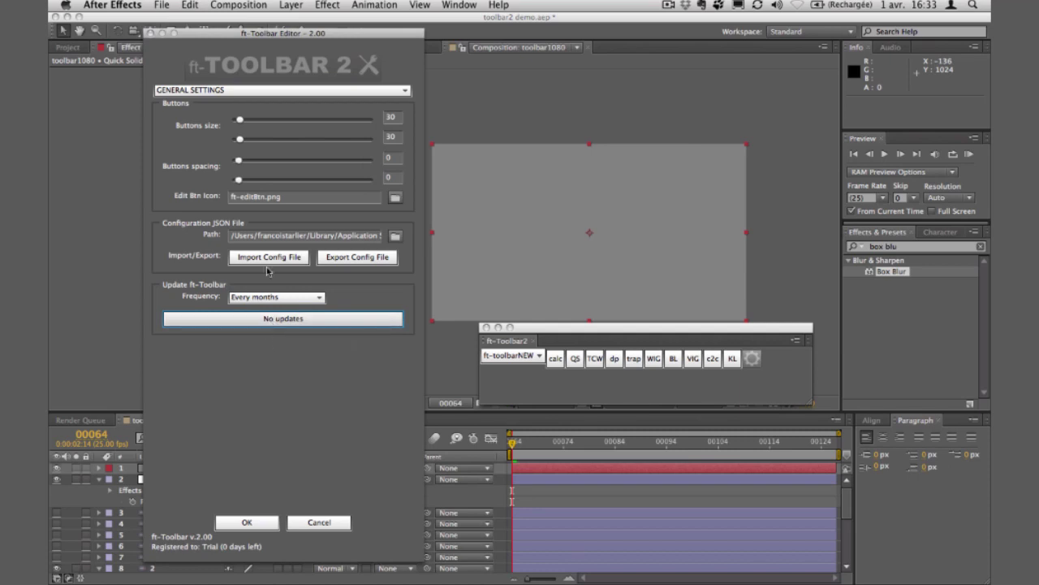
Step: Switch the editor to the toolbars settings and open the calc button's empty icon path for editing
left_click(248, 90)
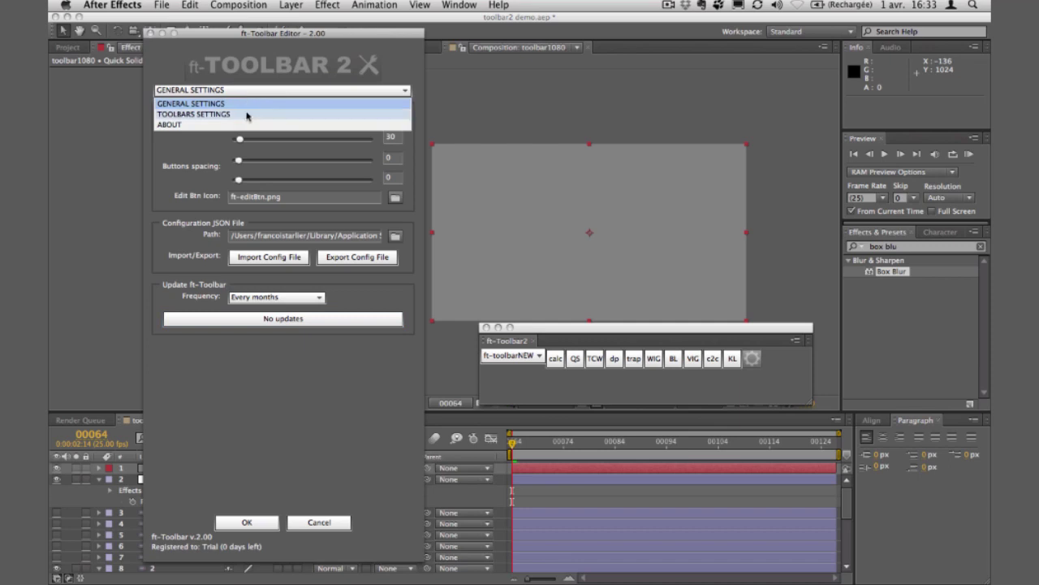
left_click(246, 115)
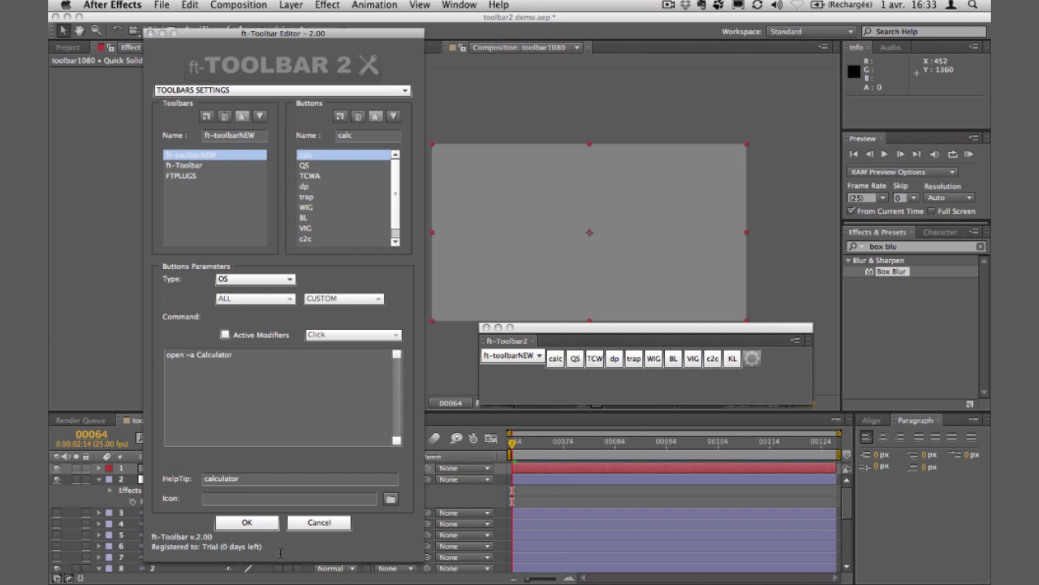
left_click(272, 500)
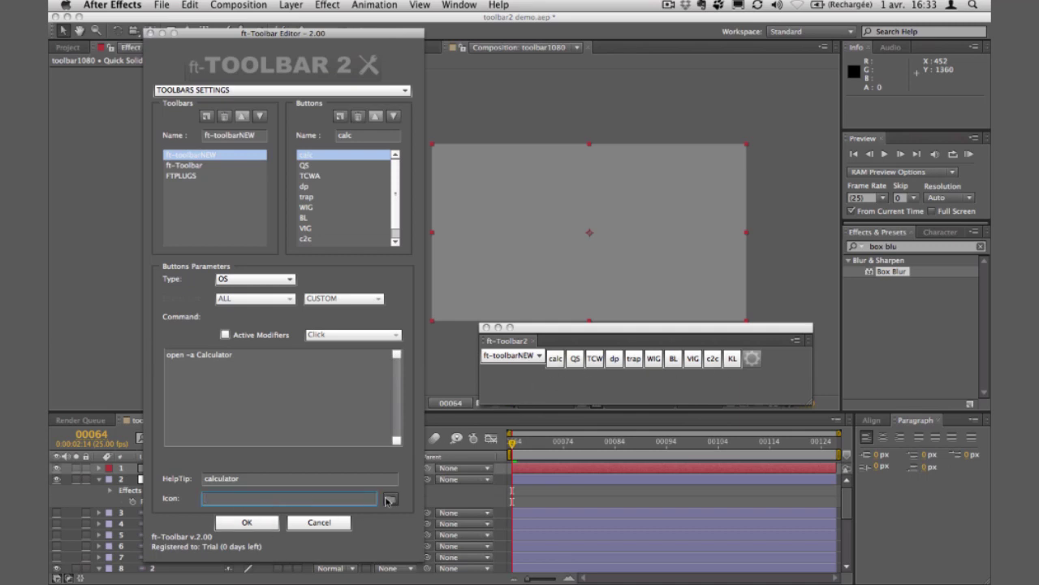